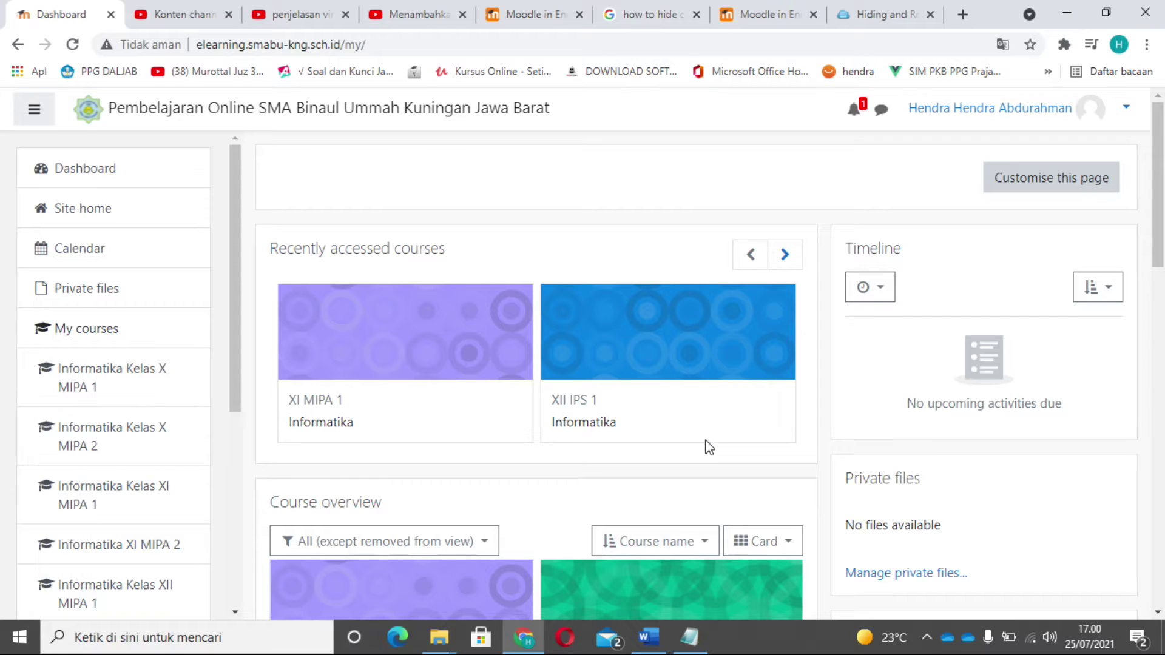
Open the Informatika course for class XII IPS 1 and turn on course editing
click(582, 427)
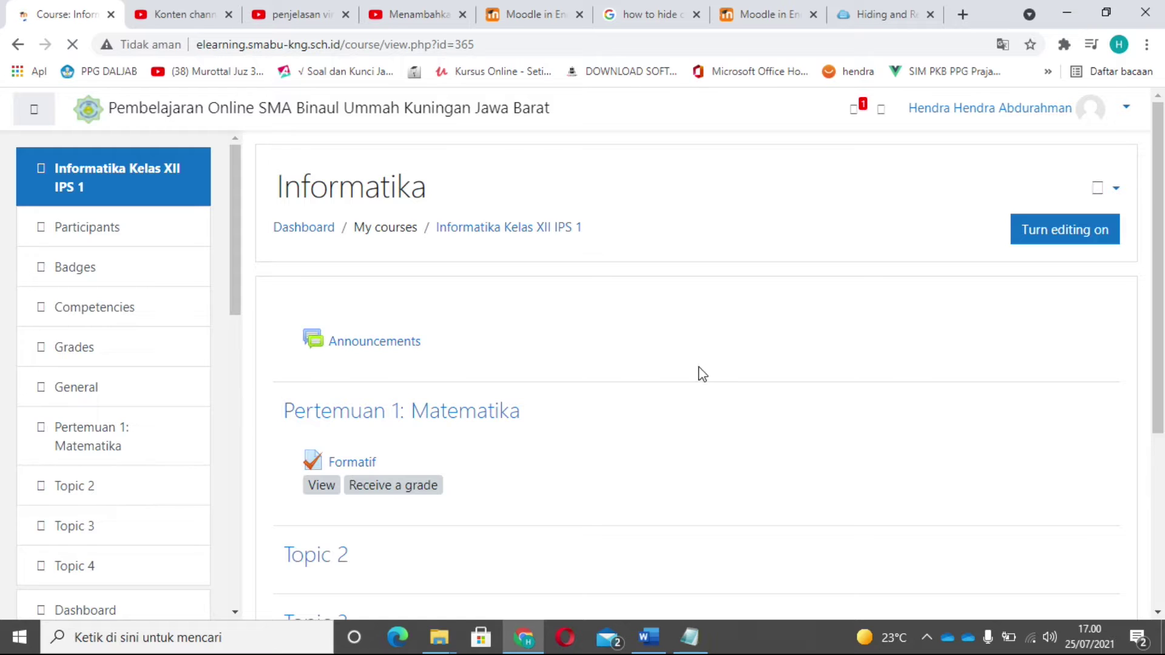
scroll(741, 369, down, 5)
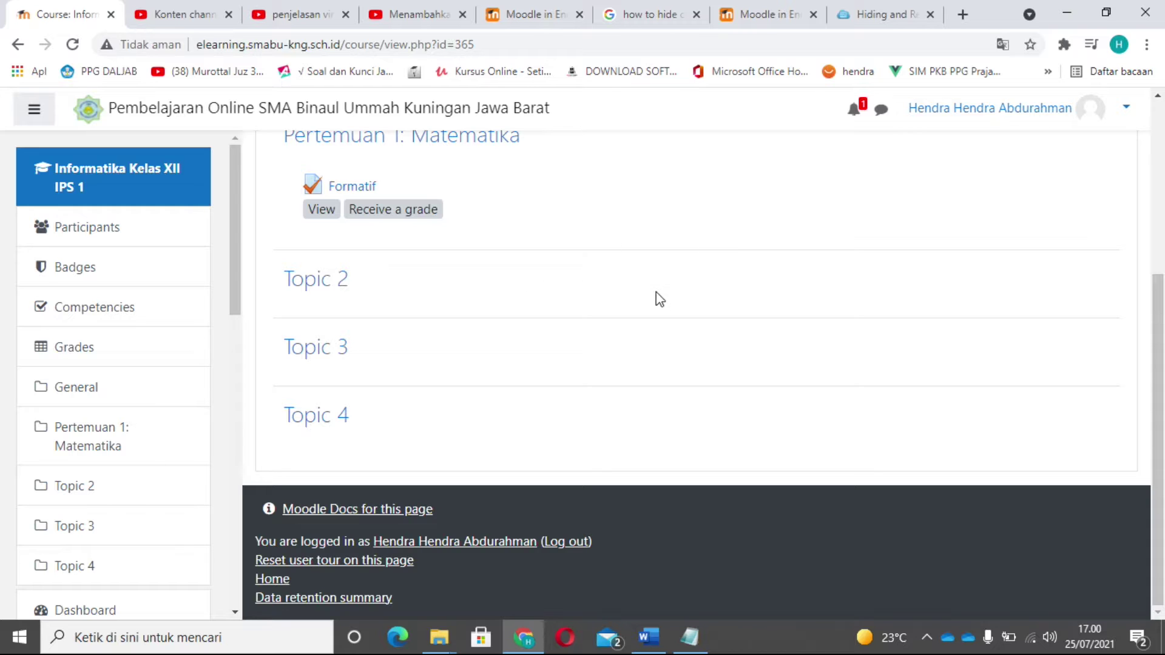
scroll(842, 289, up, 5)
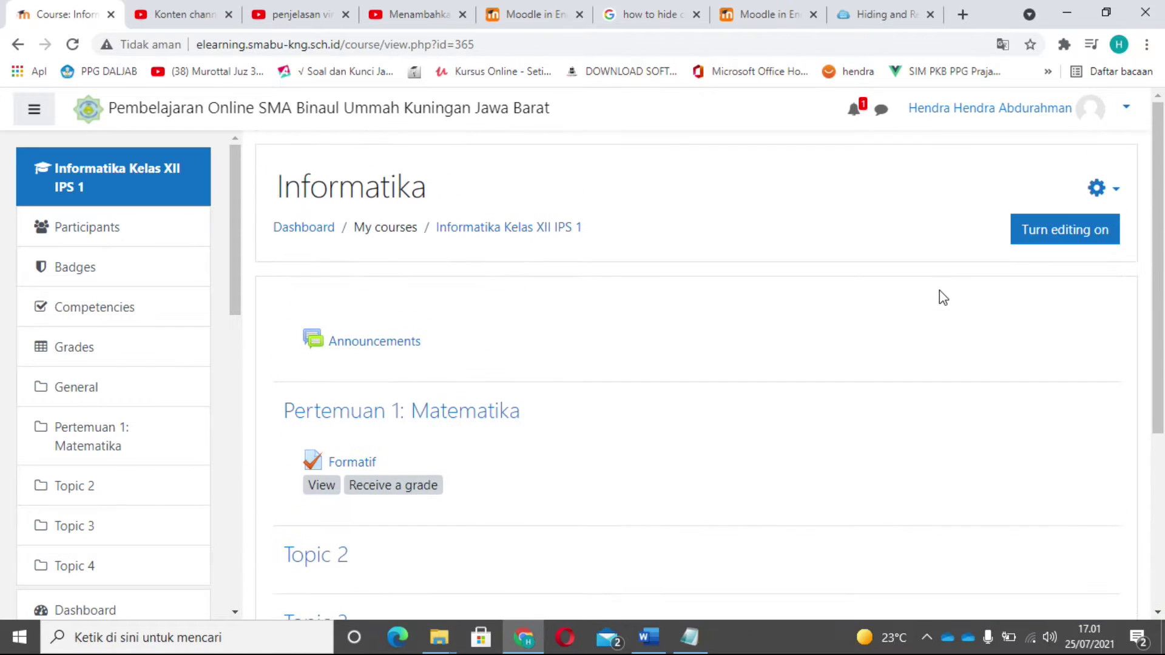
click(1066, 237)
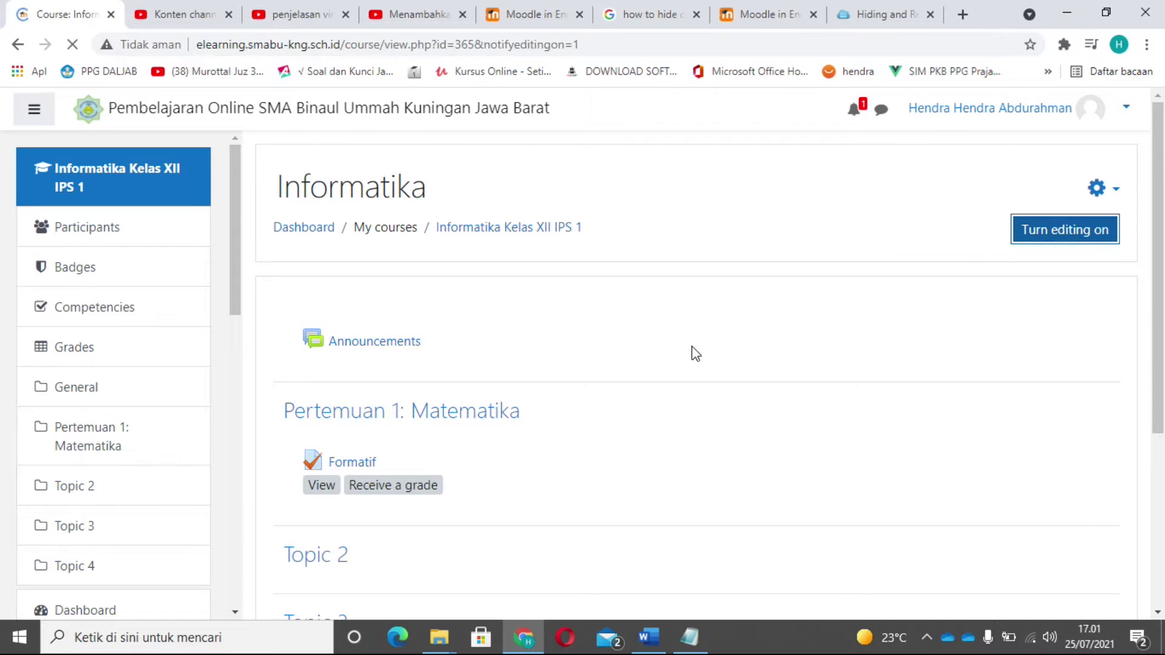
Rename the Topic 2 section as "Pertemuan 2: LMS"
scroll(711, 361, down, 5)
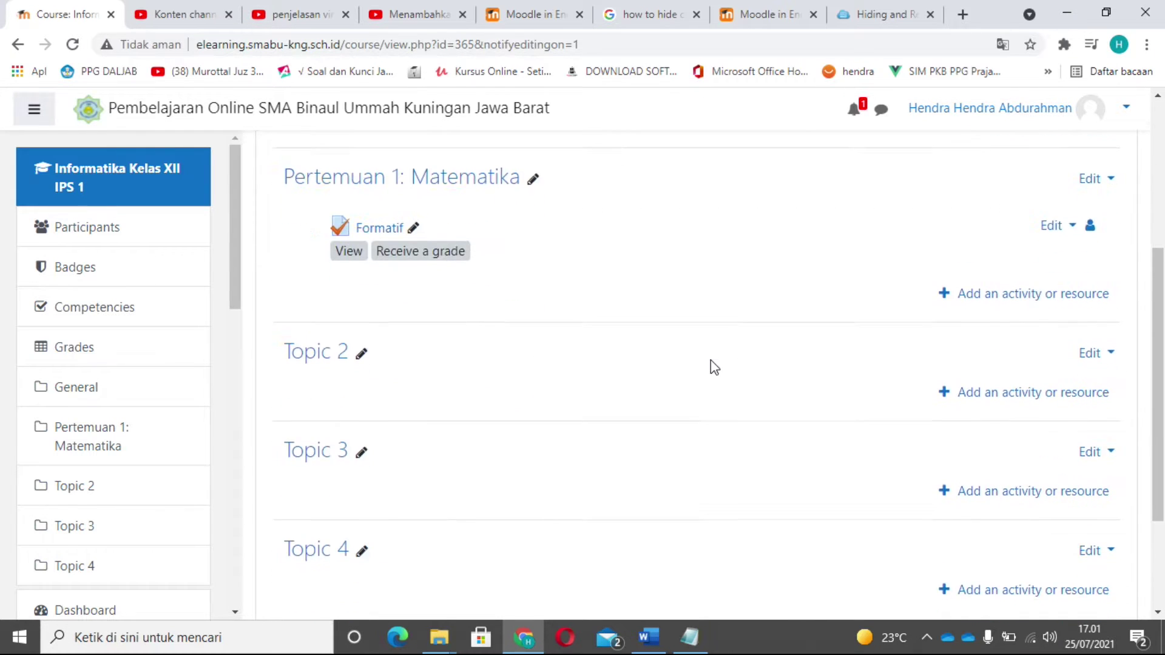
scroll(629, 372, down, 3)
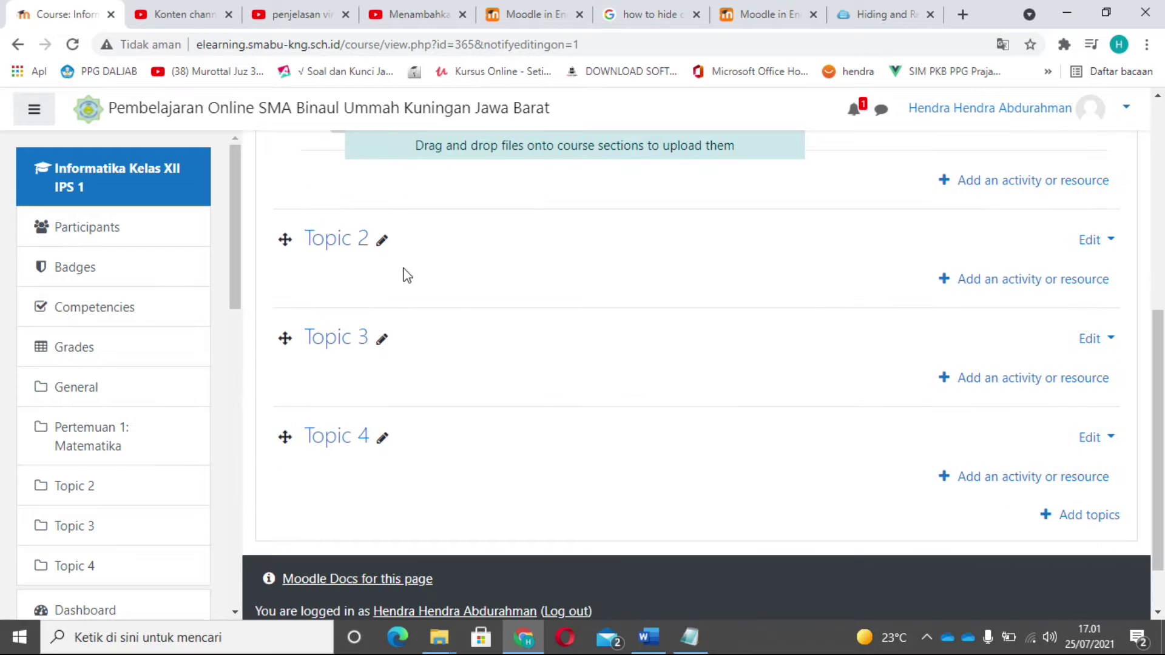
click(383, 243)
text(Pertemuan )
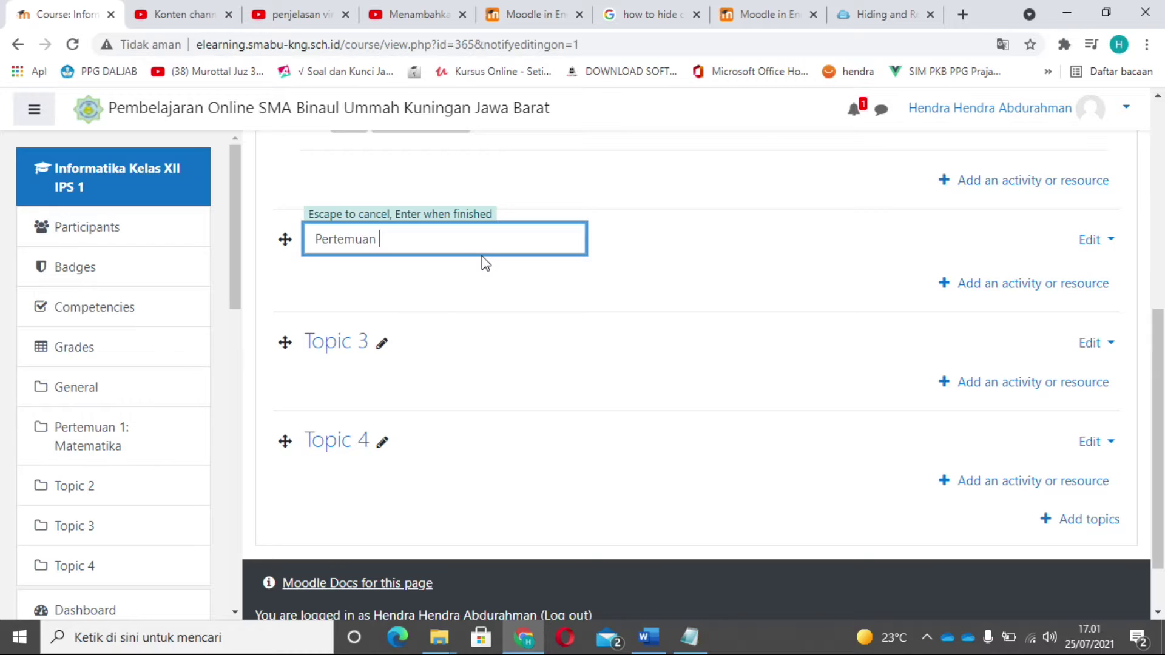
text(2: LMS)
key(Return)
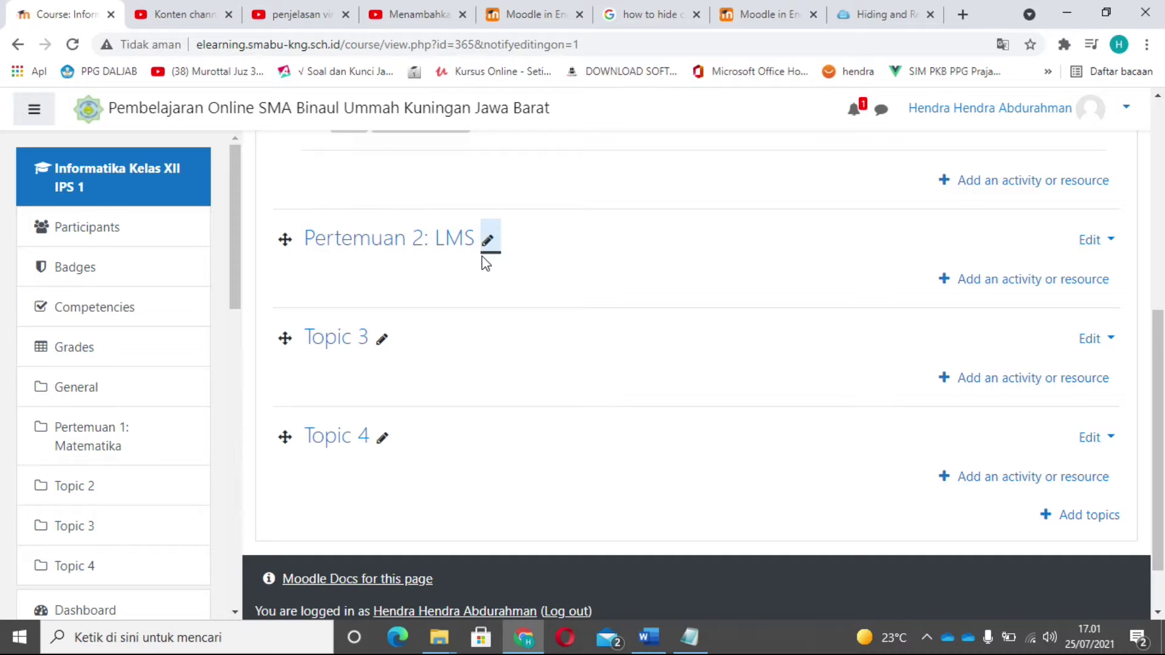
click(450, 287)
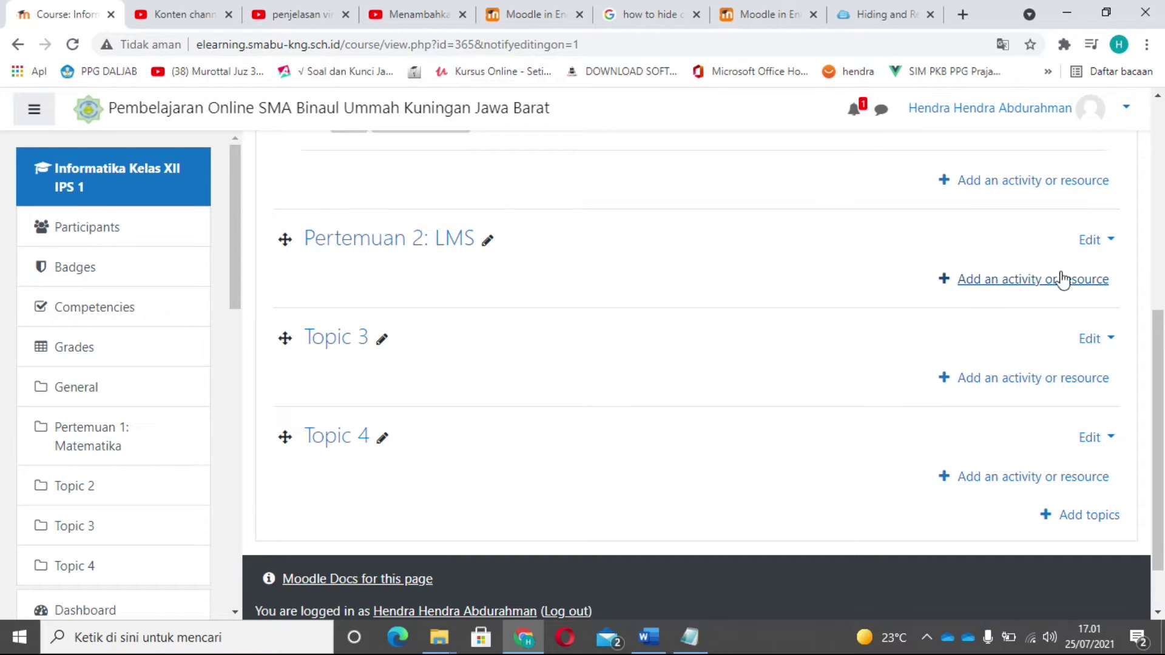
click(1111, 245)
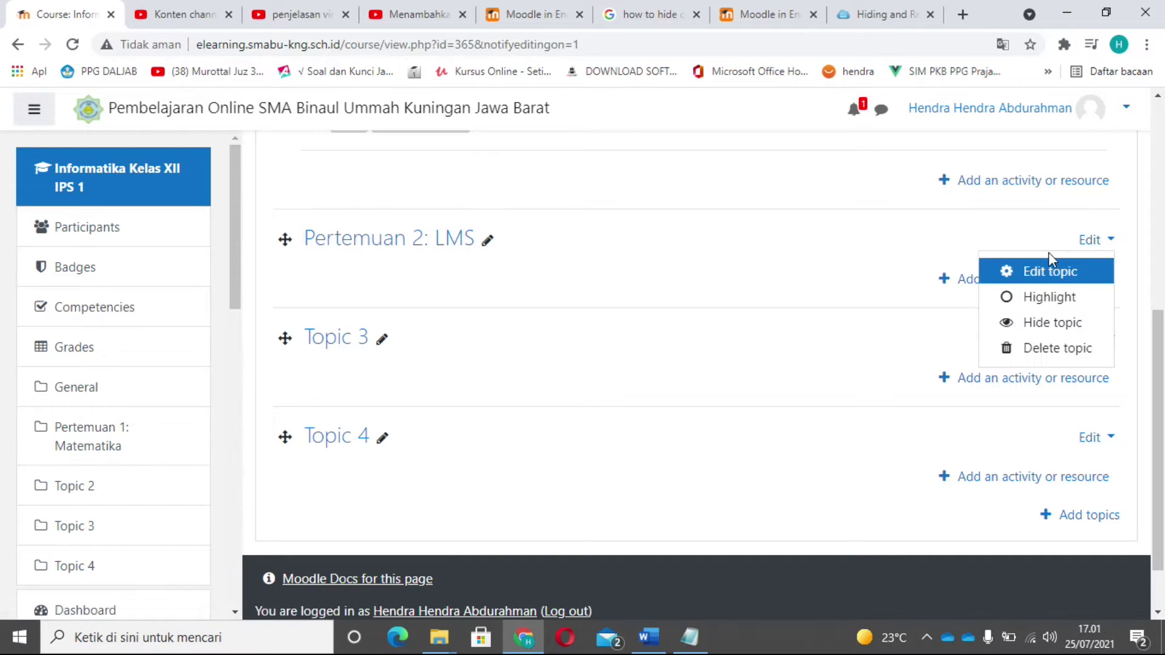
click(1027, 278)
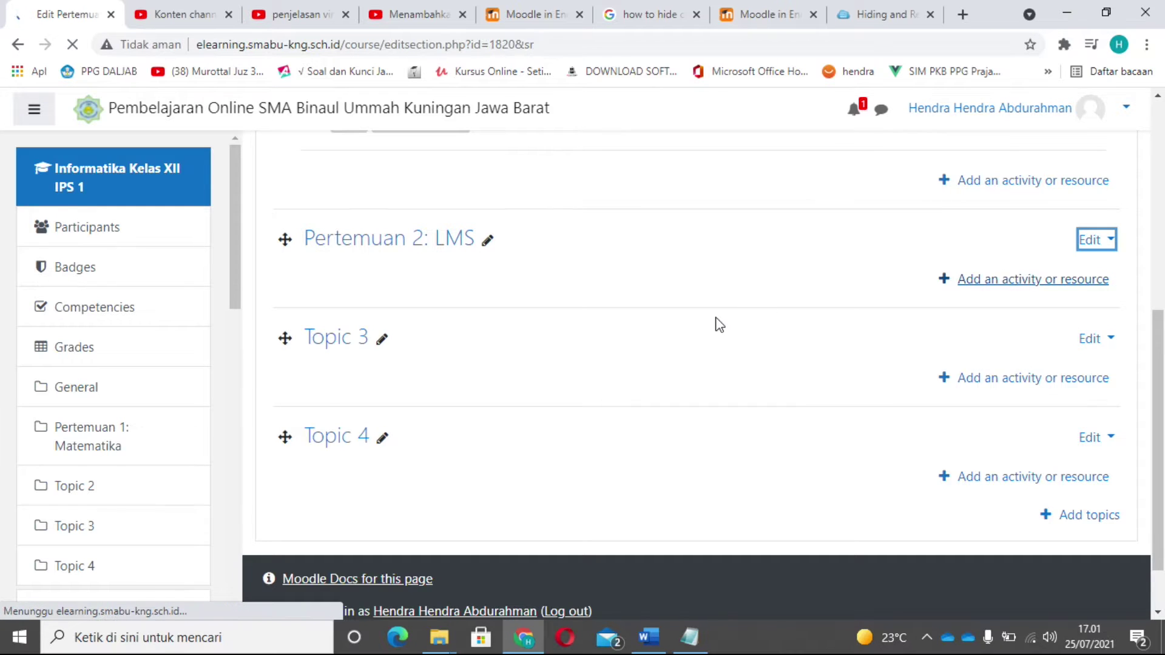
scroll(819, 418, down, 6)
scroll(686, 294, up, 3)
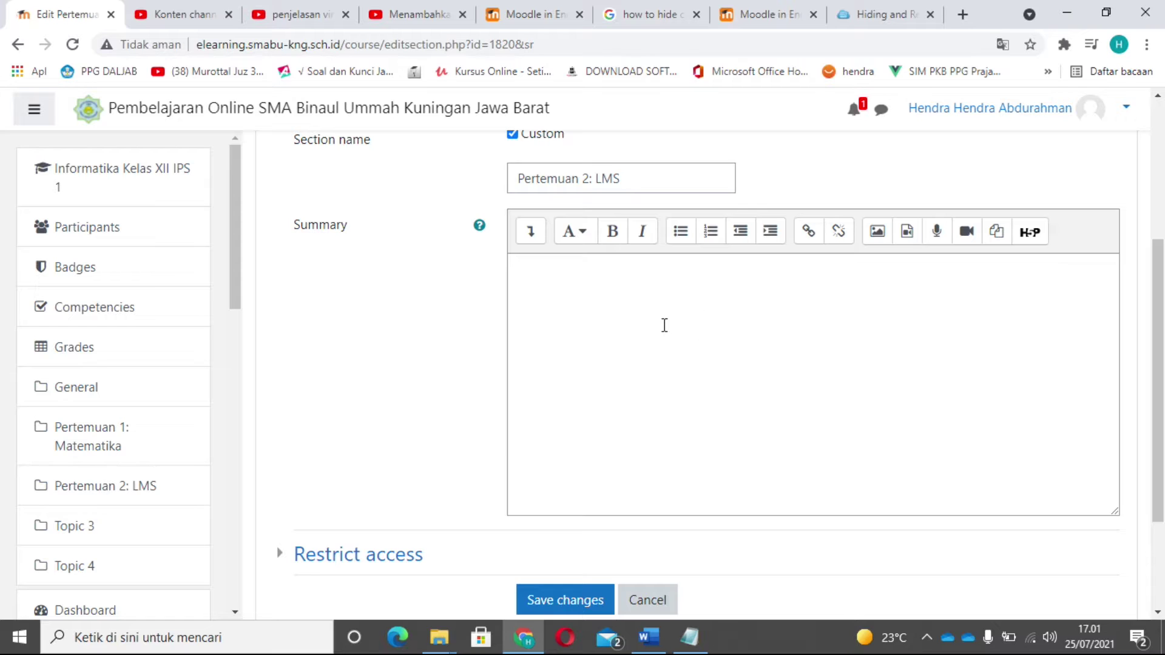
click(576, 291)
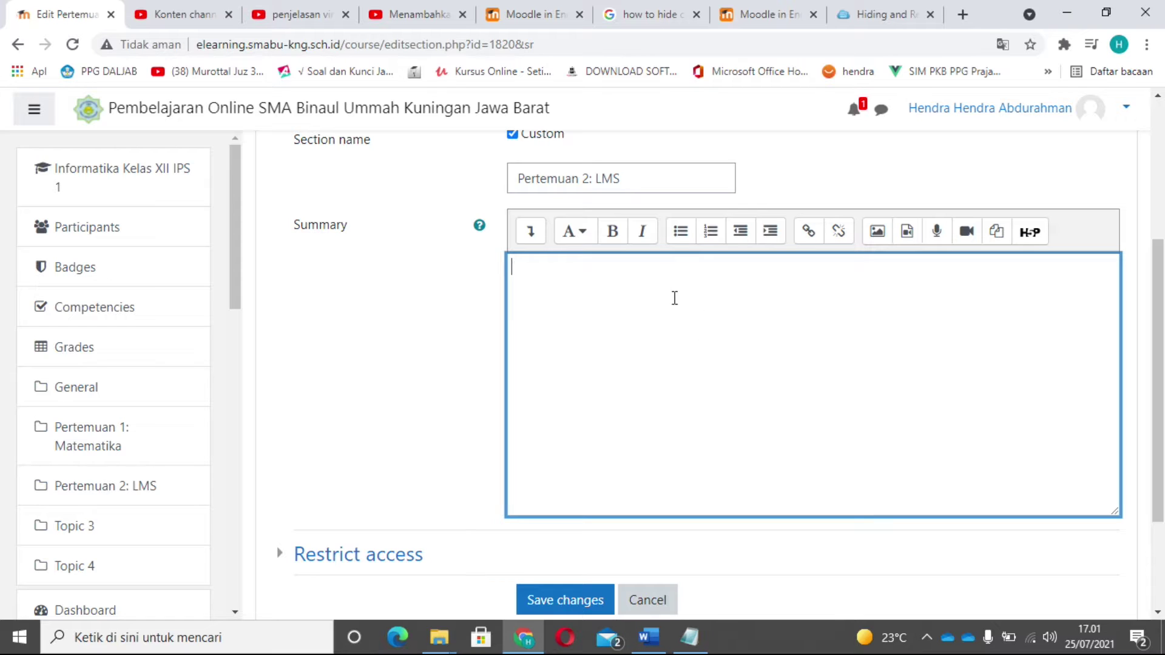
click(648, 603)
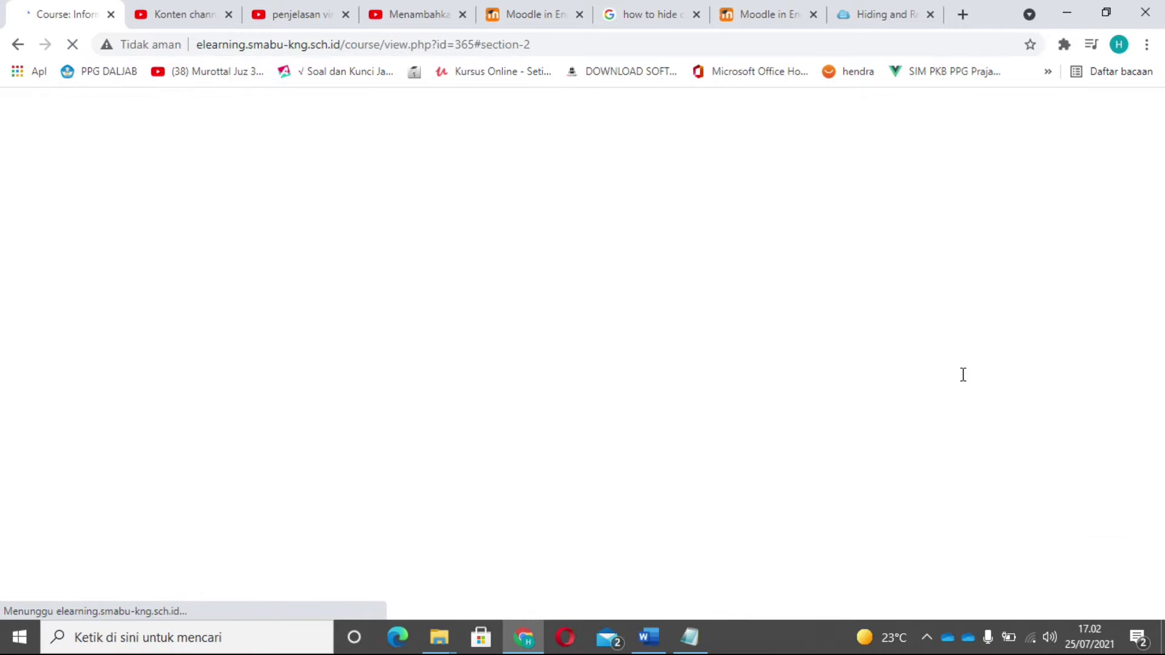
Start adding an Interactive Content activity to the Pertemuan 2: LMS section
scroll(963, 373, down, 6)
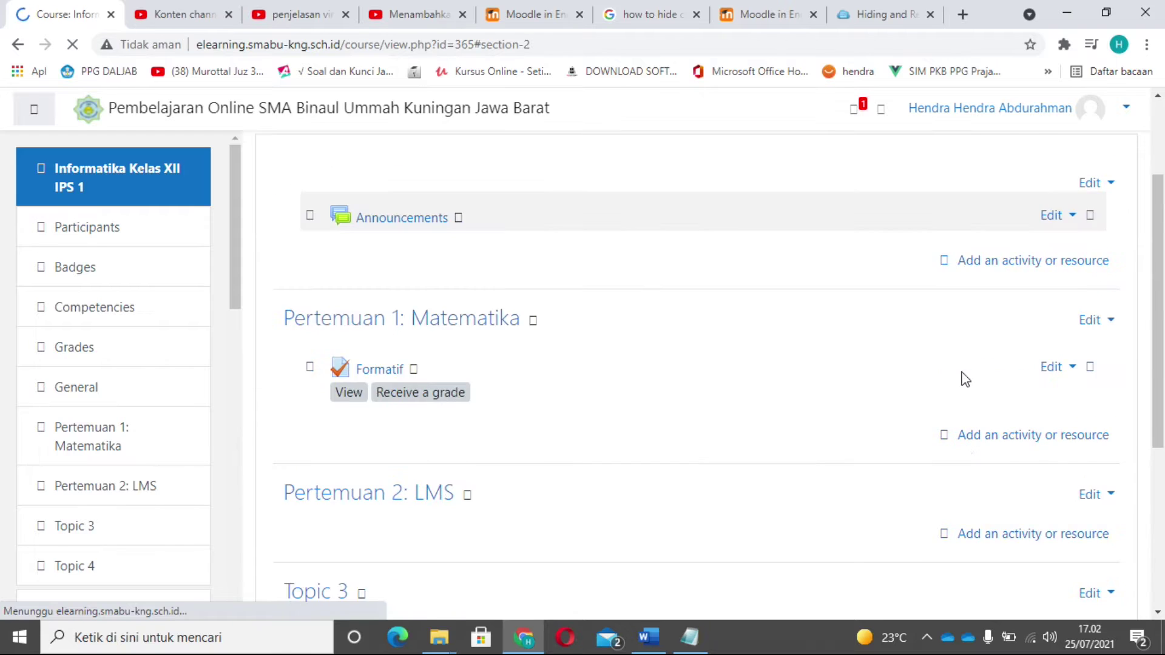
scroll(950, 362, up, 1)
scroll(883, 352, up, 2)
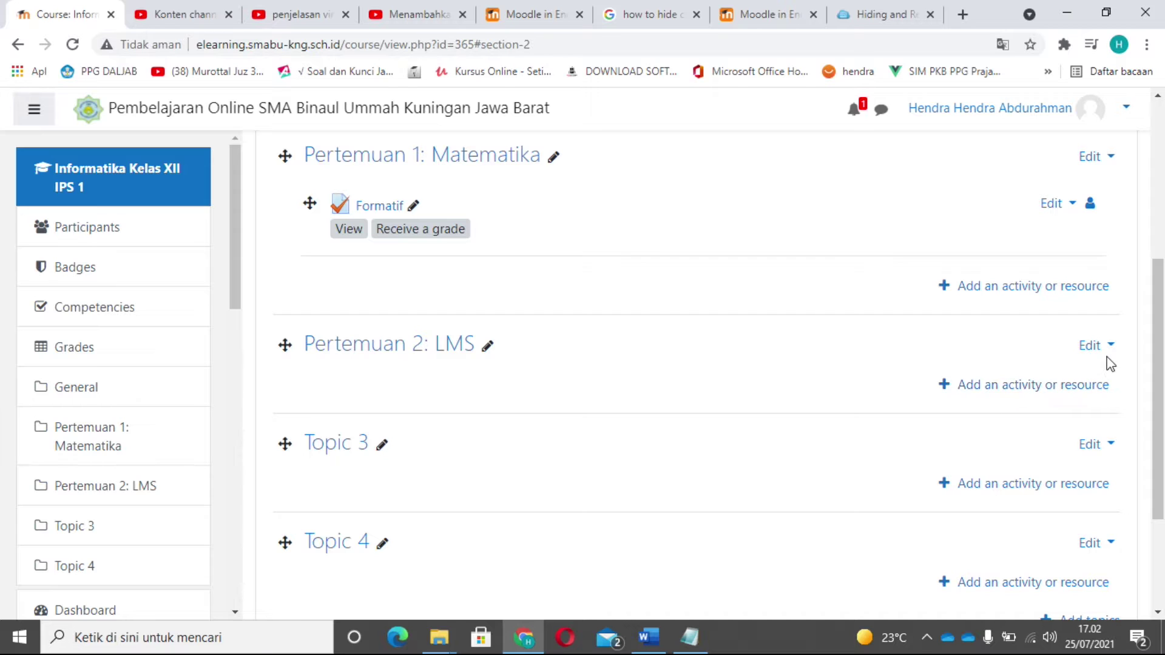
click(1006, 393)
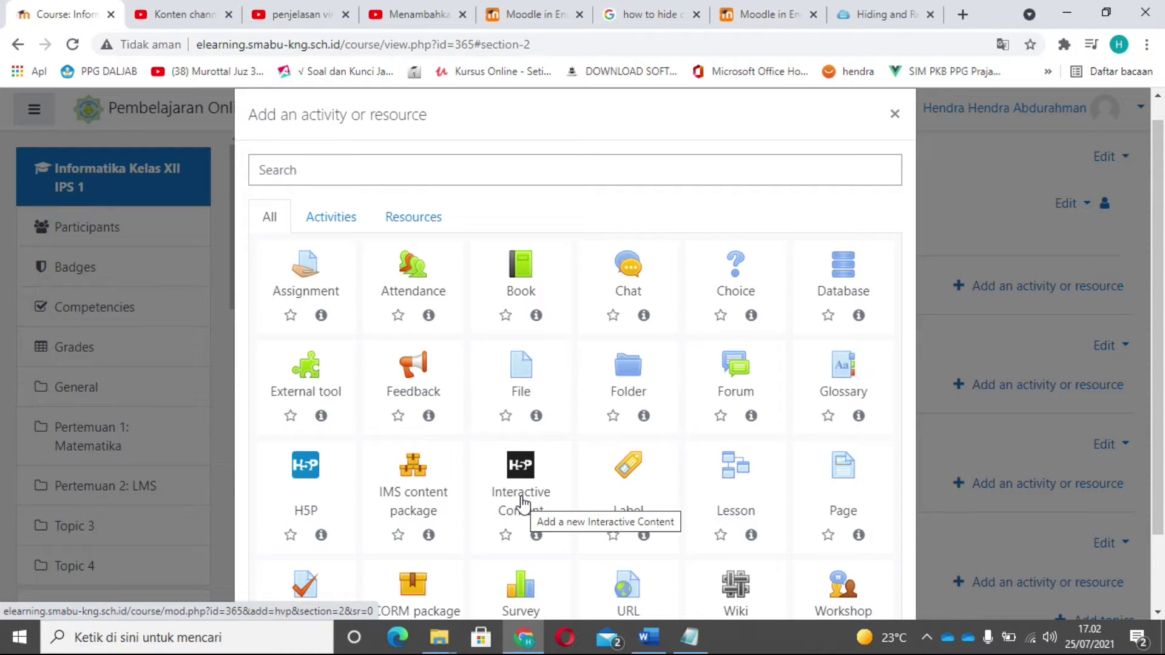
click(893, 116)
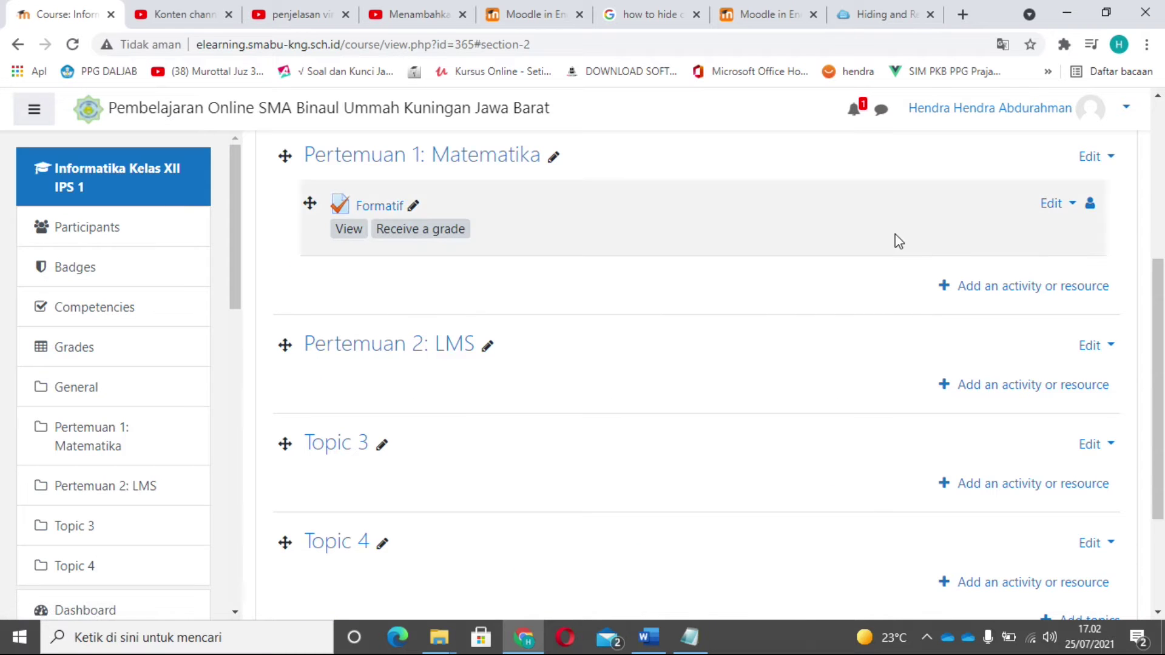
click(994, 391)
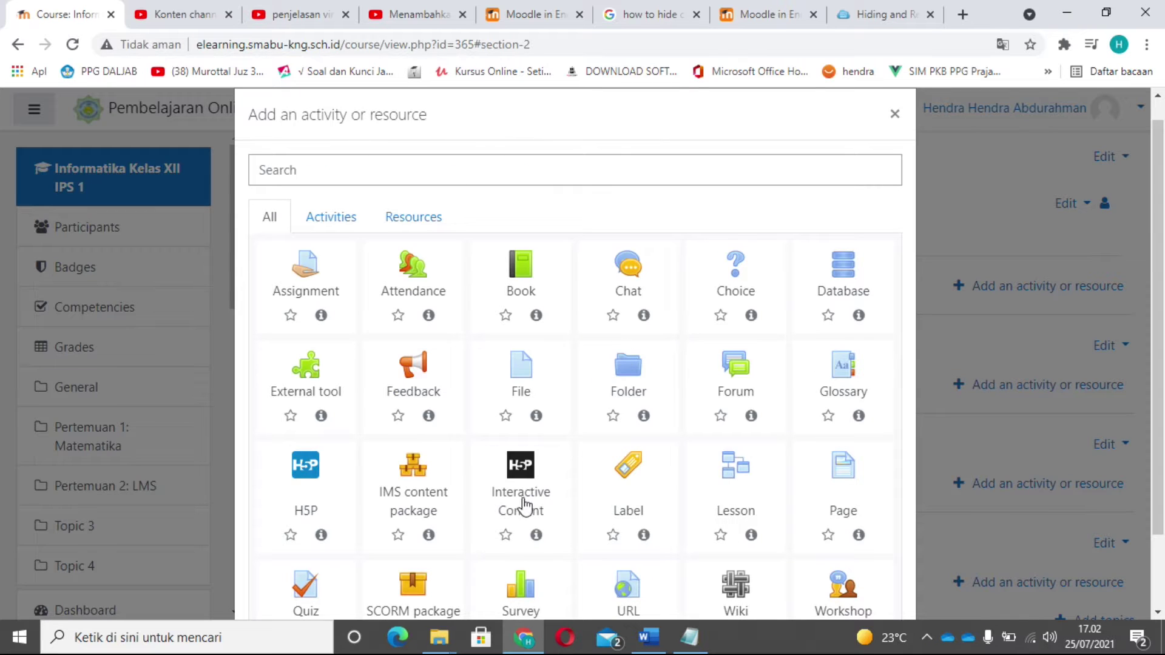
click(526, 502)
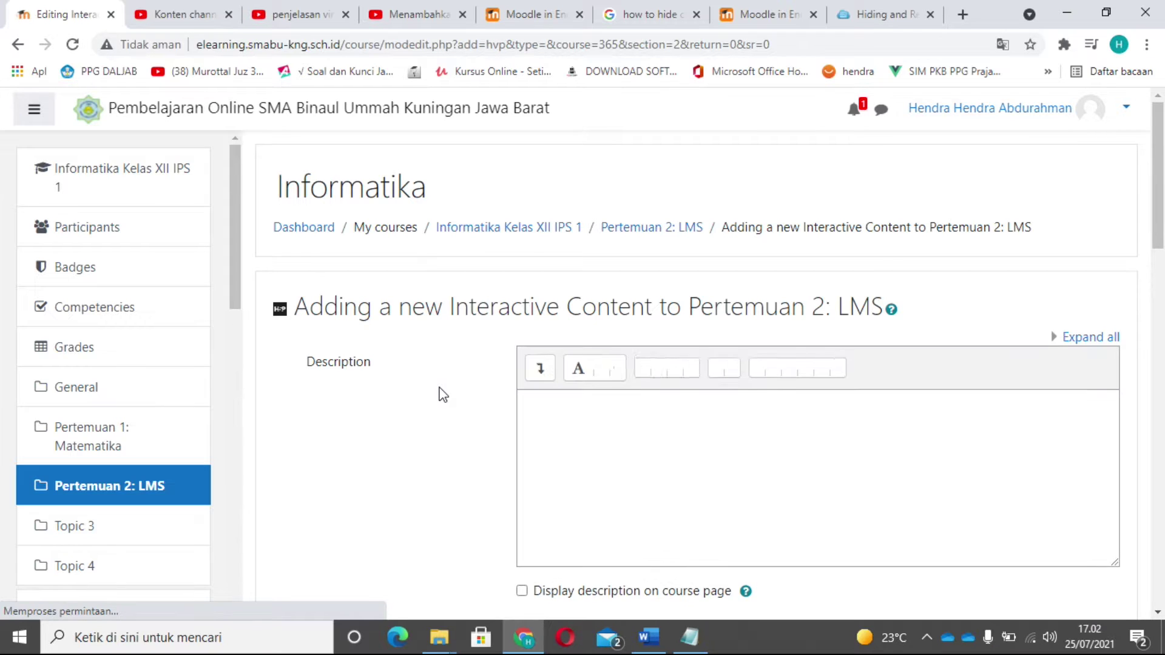
Look over the new activity's description field and its H5P content type editor
scroll(439, 395, down, 2)
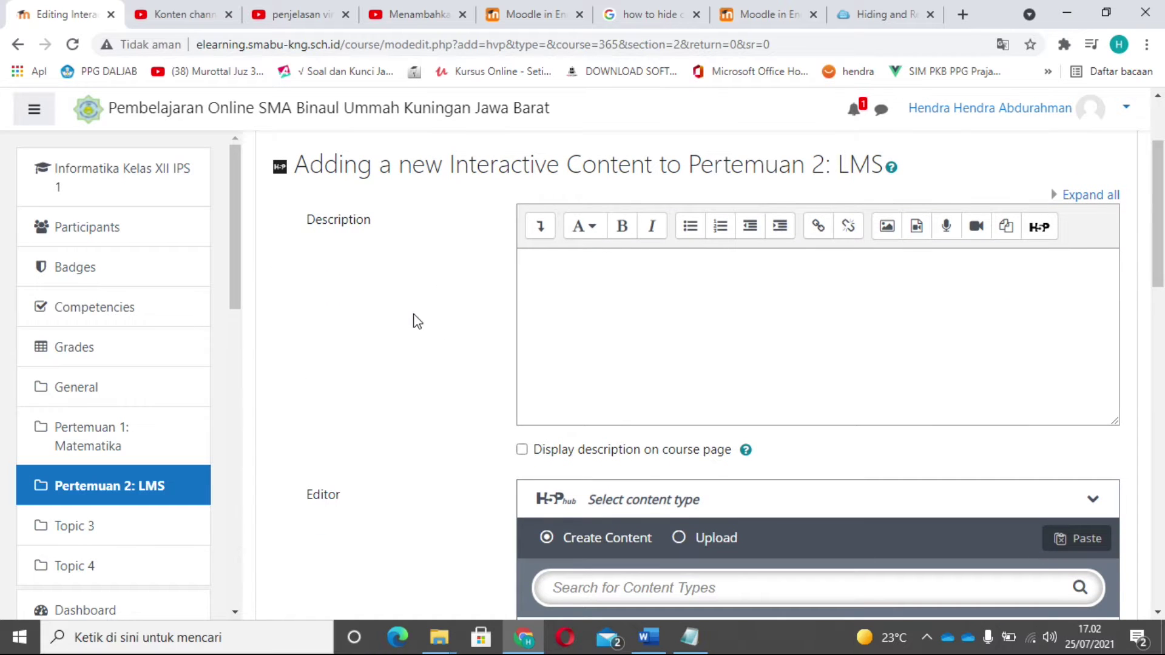
scroll(412, 318, down, 2)
scroll(425, 248, down, 2)
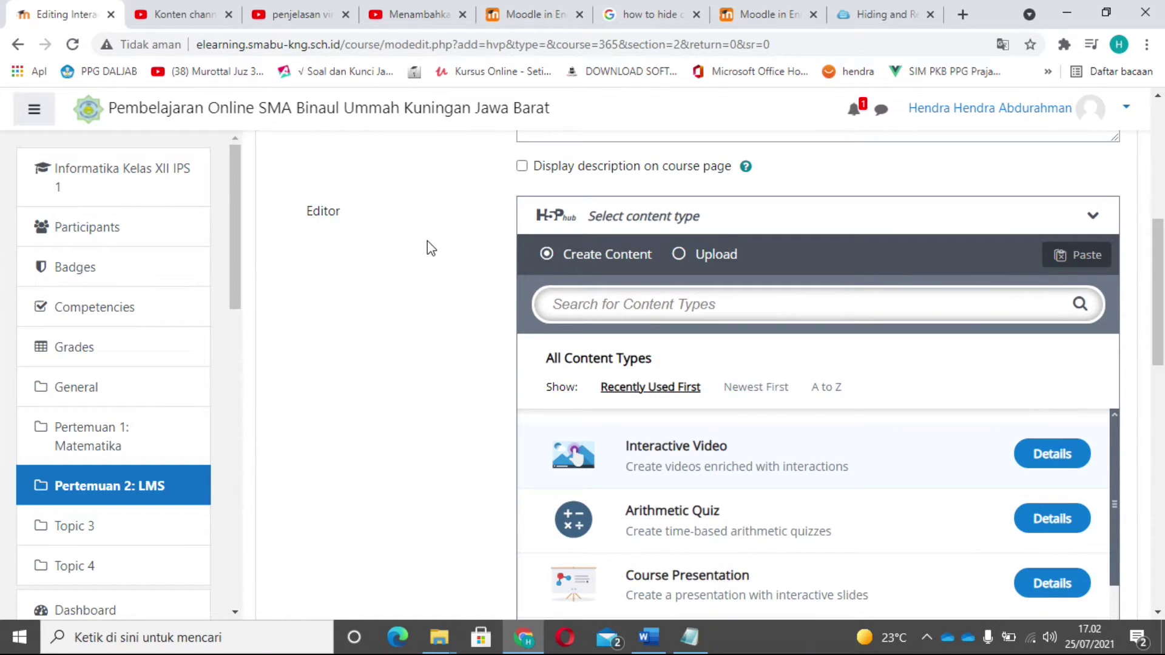
scroll(403, 261, down, 2)
scroll(403, 261, up, 2)
scroll(400, 264, up, 2)
drag(306, 352, 361, 358)
scroll(495, 372, down, 2)
scroll(816, 455, down, 2)
scroll(552, 486, up, 2)
Look through the full list of available H5P content types and their short descriptions
scroll(338, 395, down, 5)
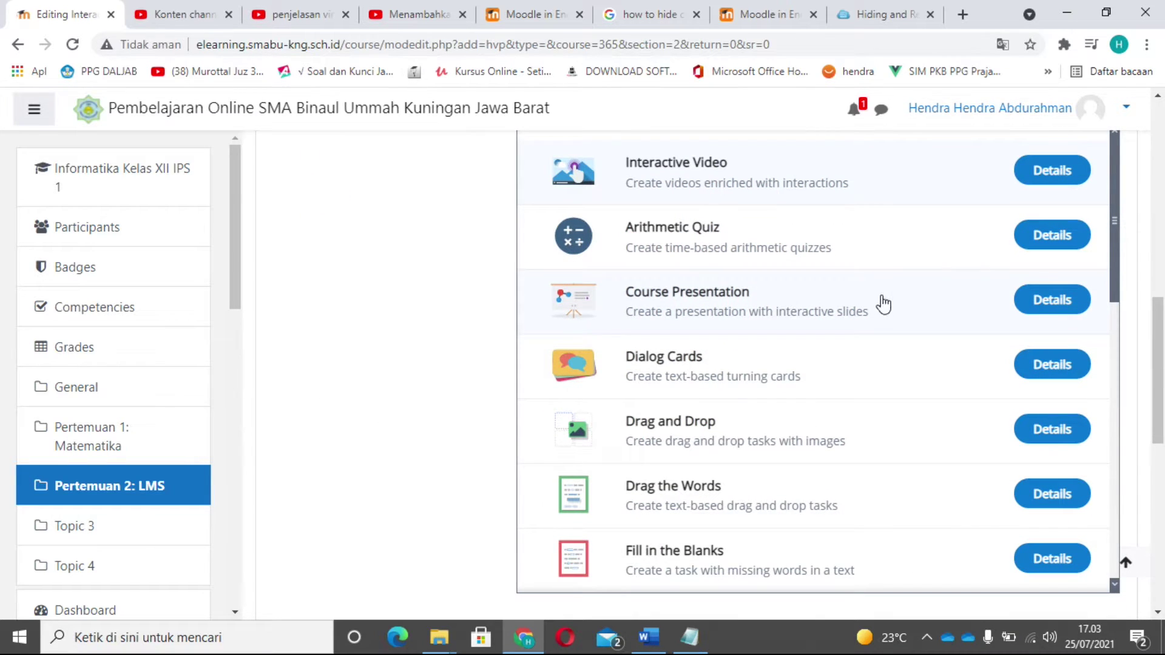
scroll(835, 327, up, 3)
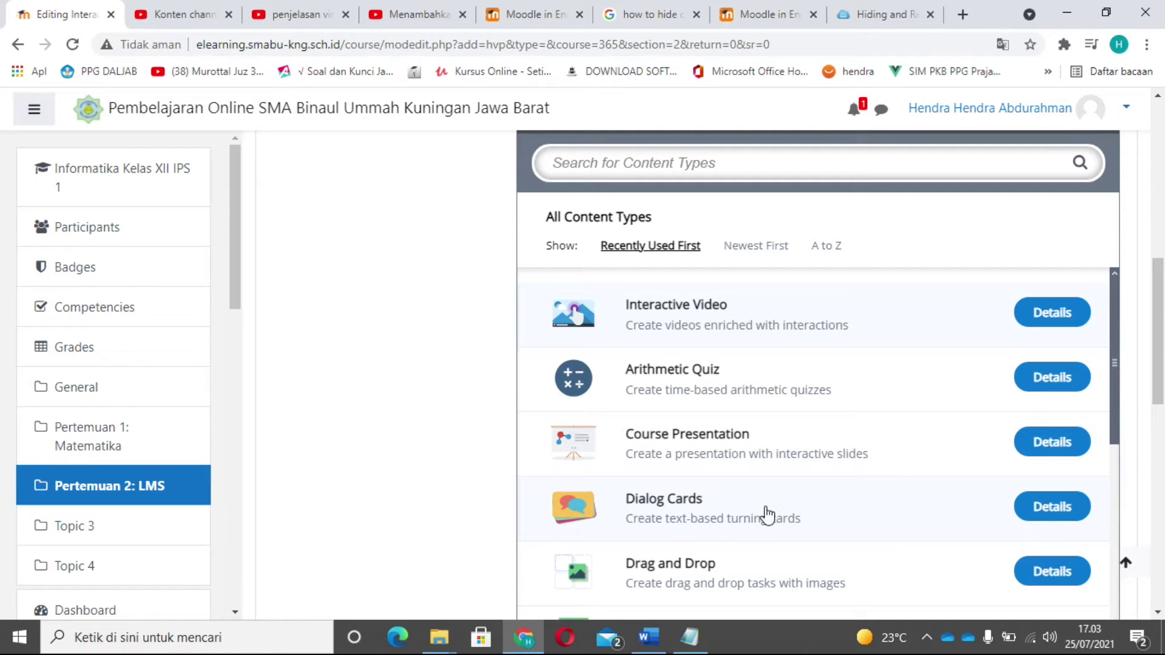
scroll(402, 463, down, 3)
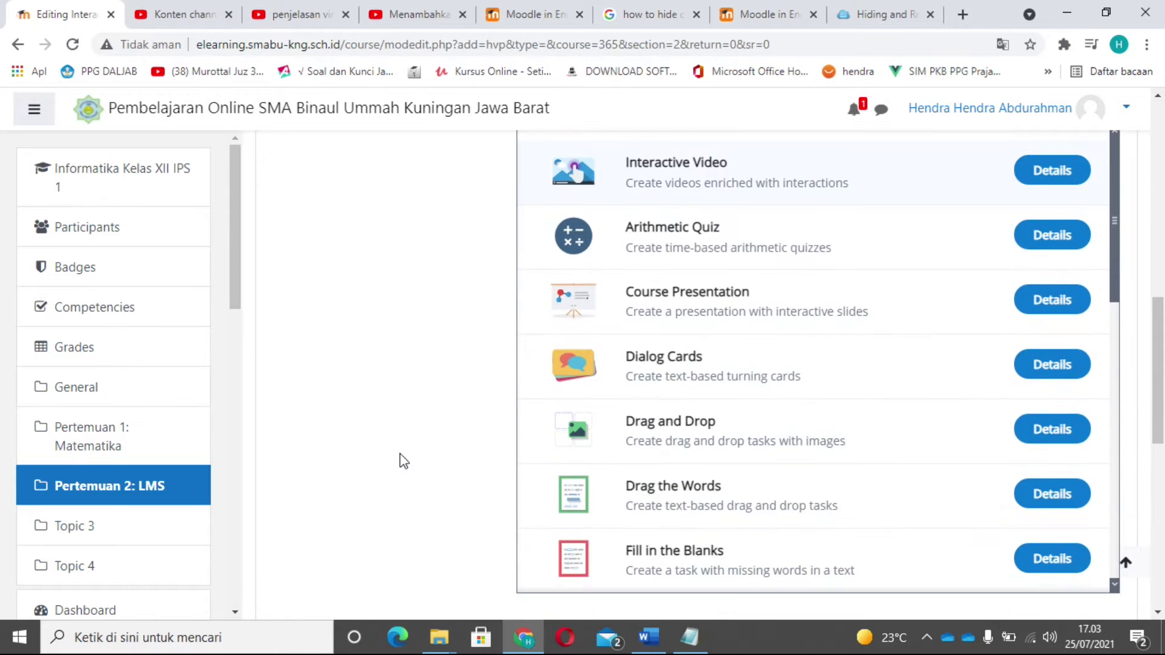
scroll(400, 460, down, 3)
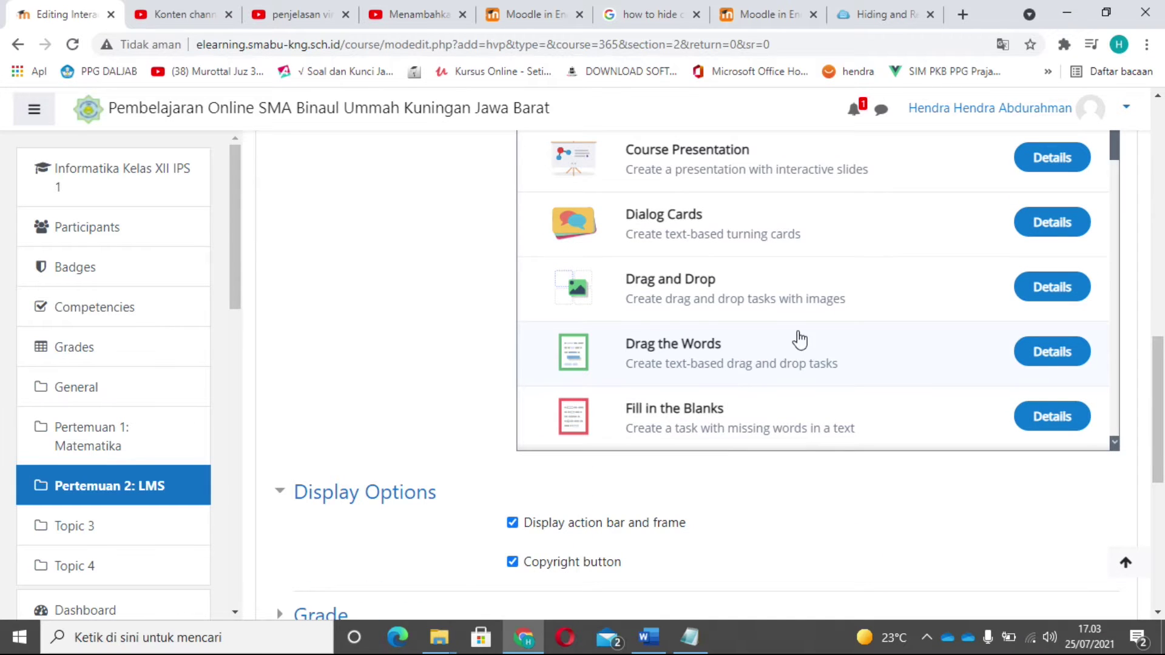
scroll(798, 341, down, 5)
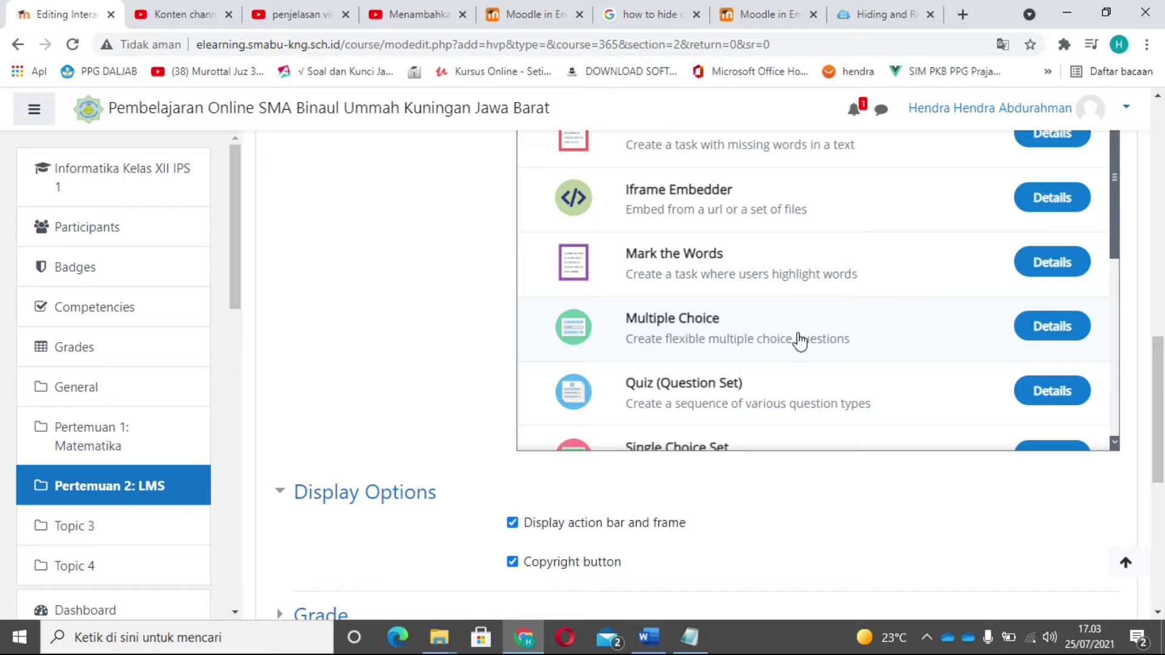
scroll(840, 347, down, 2)
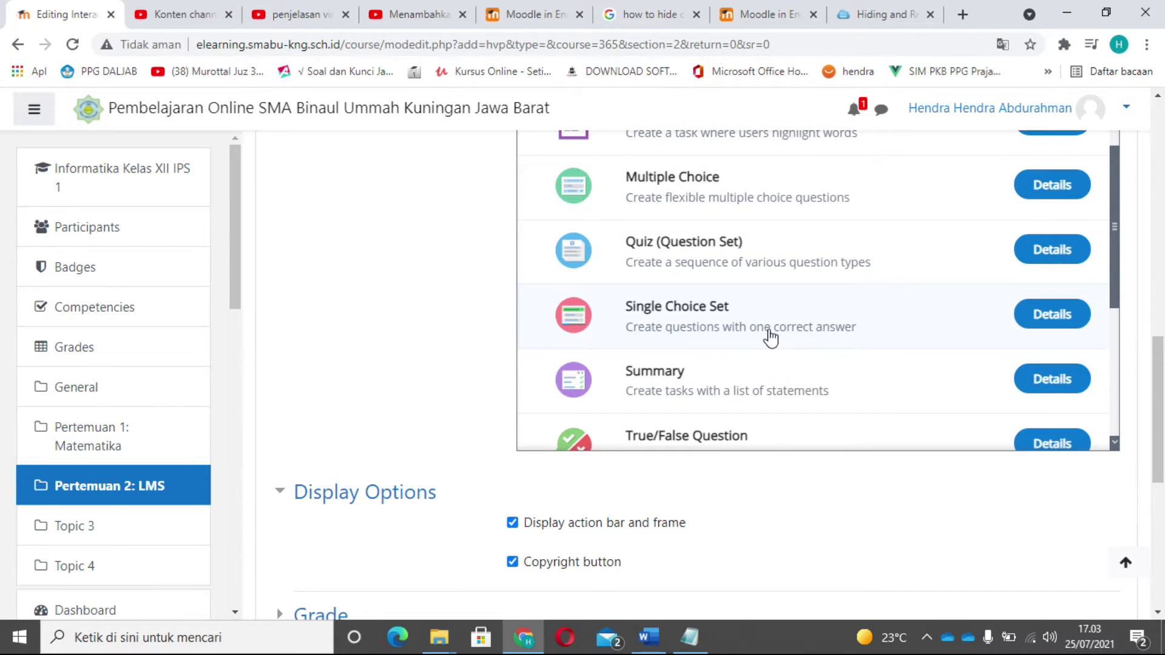
scroll(810, 323, down, 2)
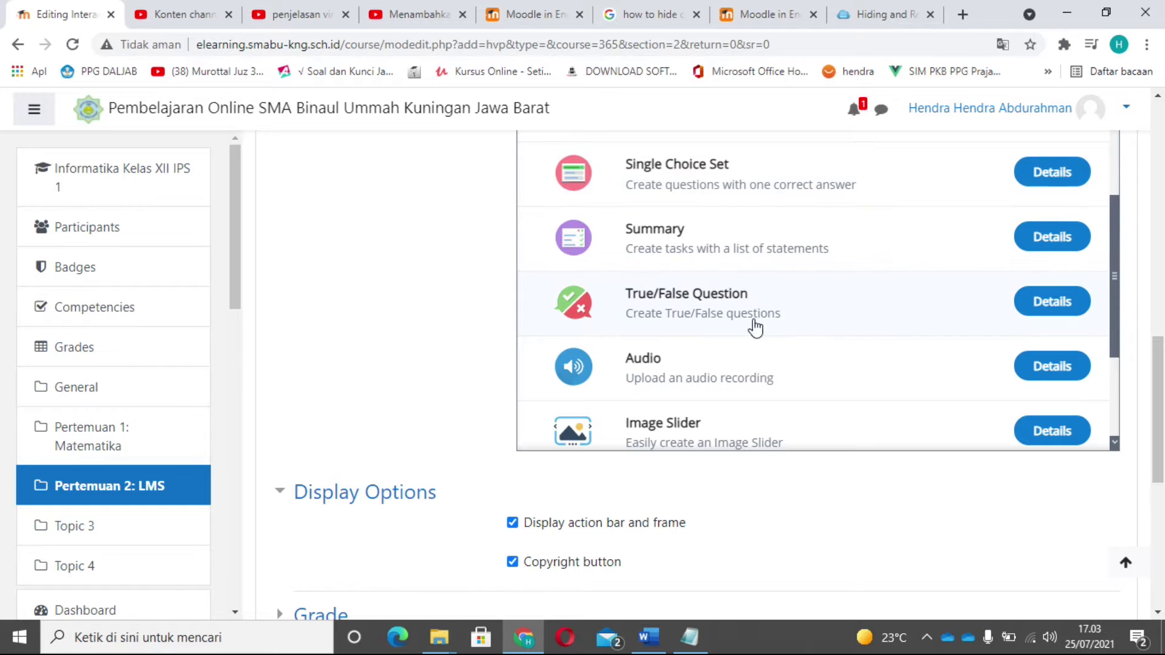
scroll(704, 361, down, 2)
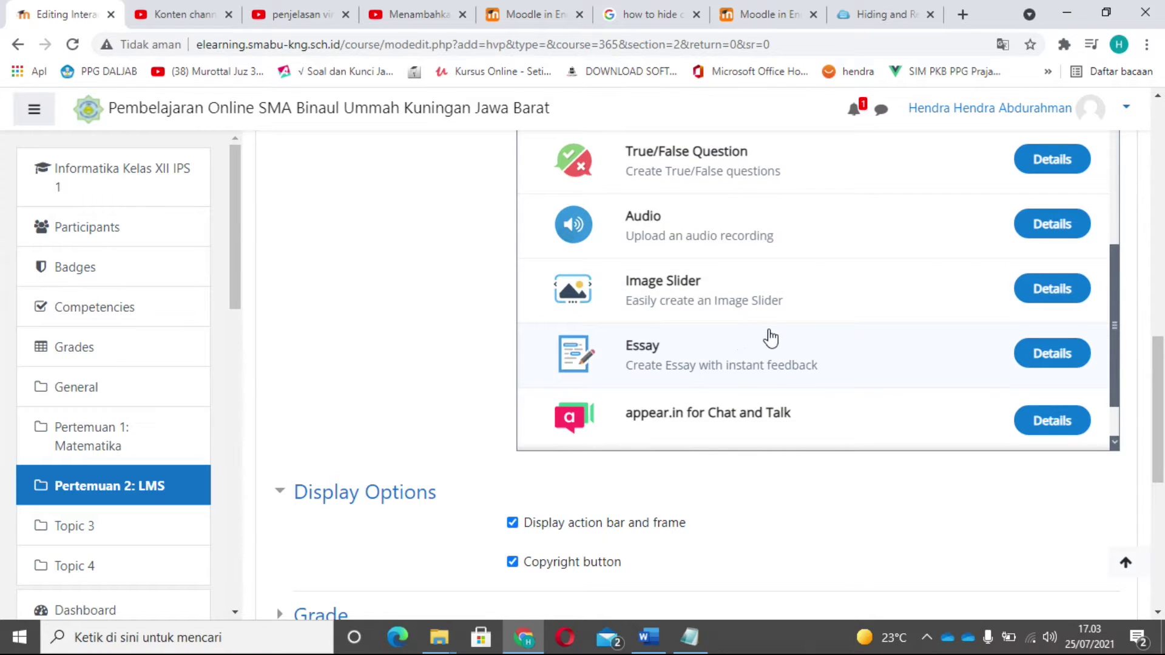
scroll(773, 333, down, 4)
scroll(774, 331, up, 2)
scroll(774, 321, up, 9)
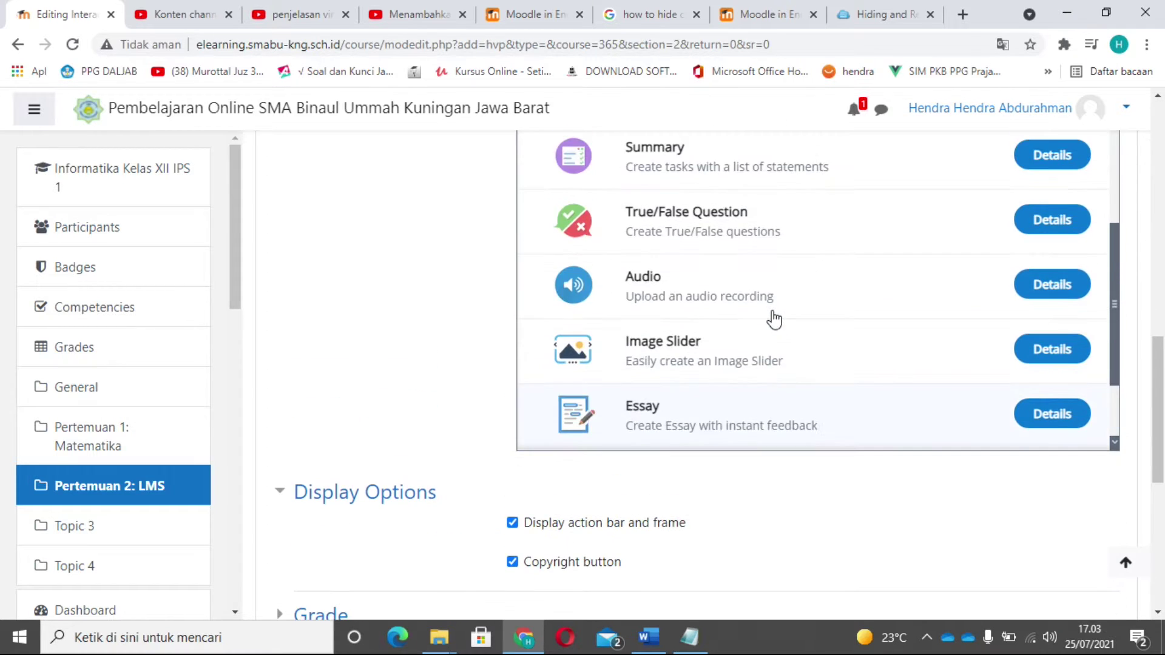
scroll(774, 317, up, 6)
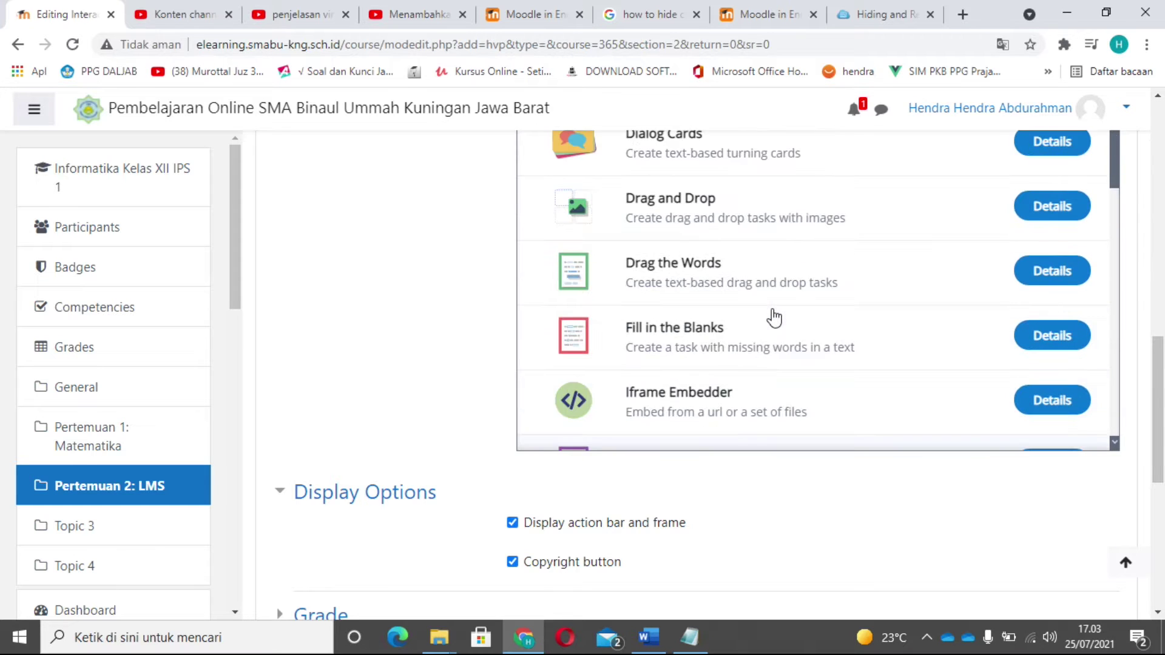
scroll(773, 317, up, 1)
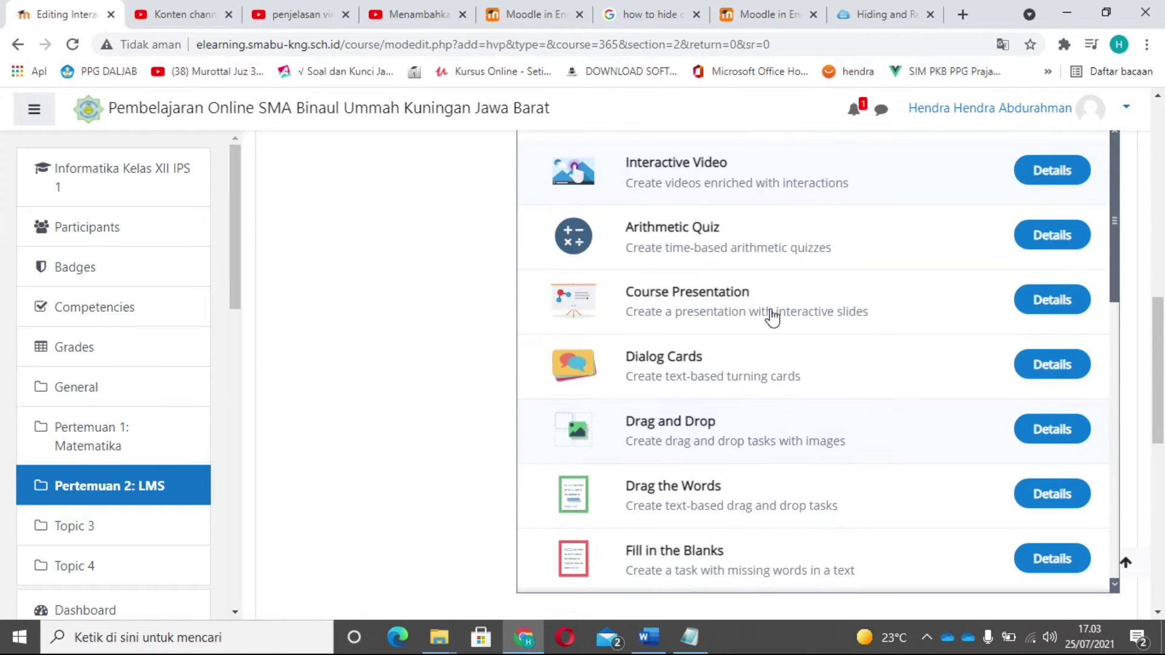
Choose Interactive Video as the H5P content type from its details page
scroll(770, 315, up, 3)
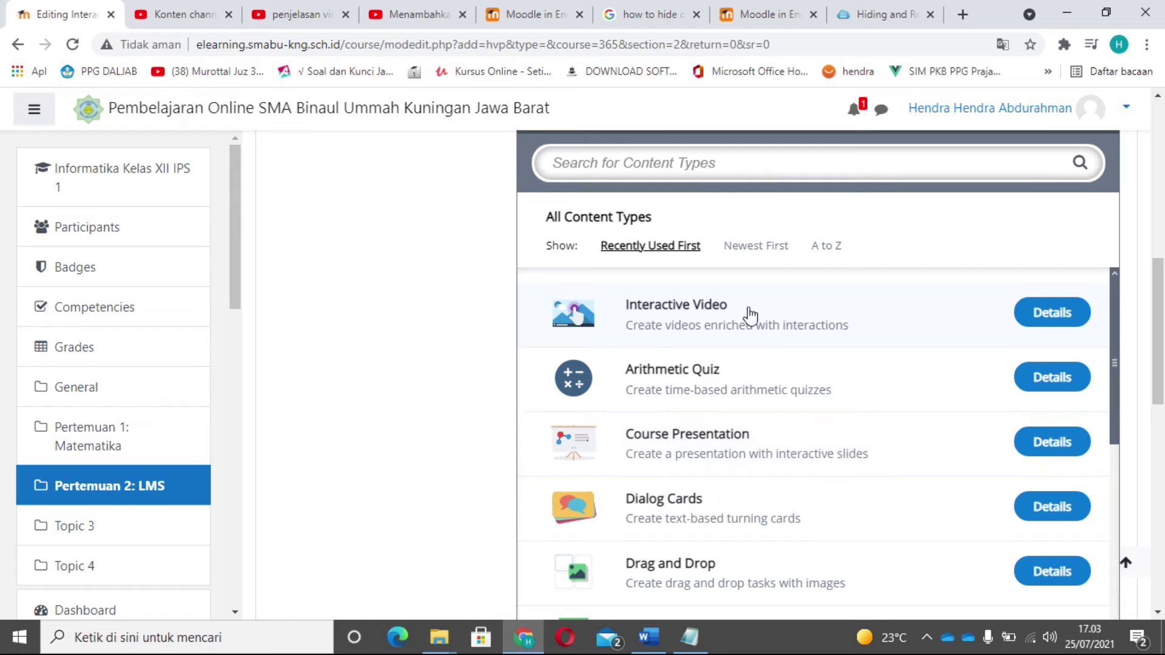
click(1039, 323)
scroll(1028, 404, down, 2)
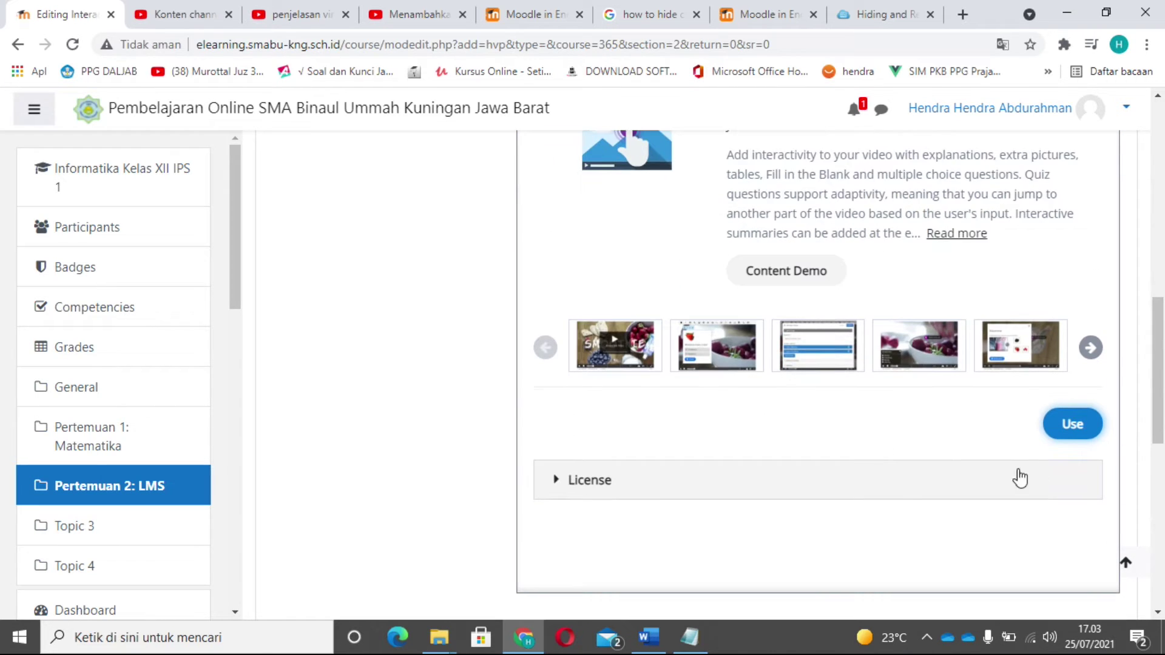
click(1072, 425)
Review the Interactive Video editor form and exit its introductory tour
scroll(894, 398, up, 7)
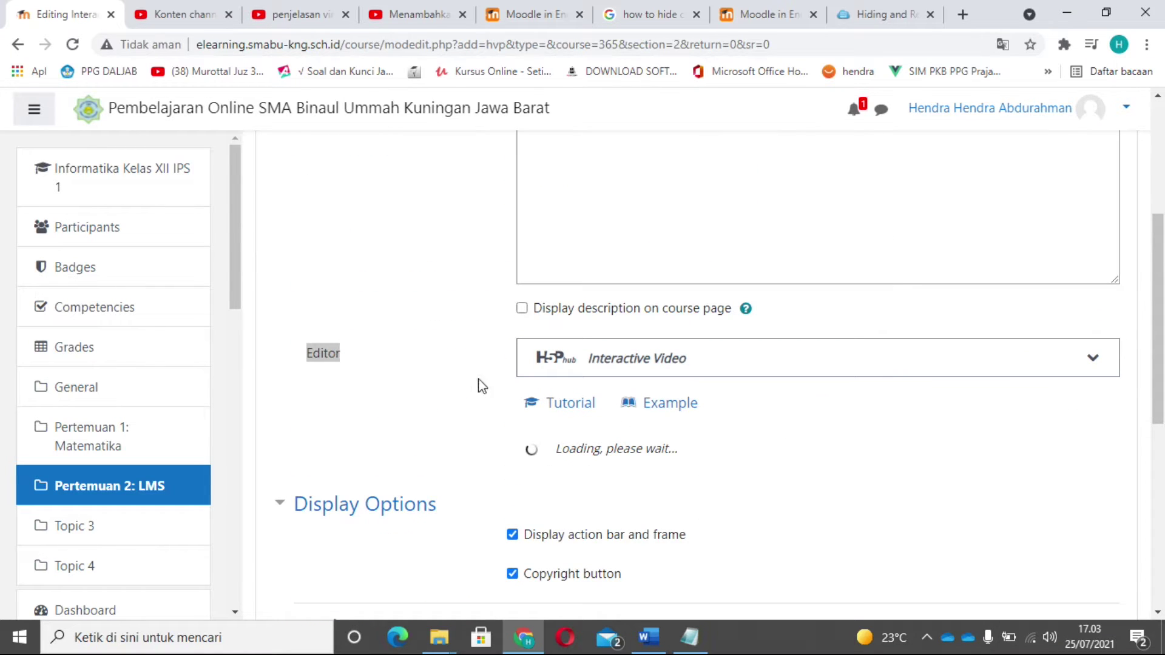
scroll(419, 357, down, 2)
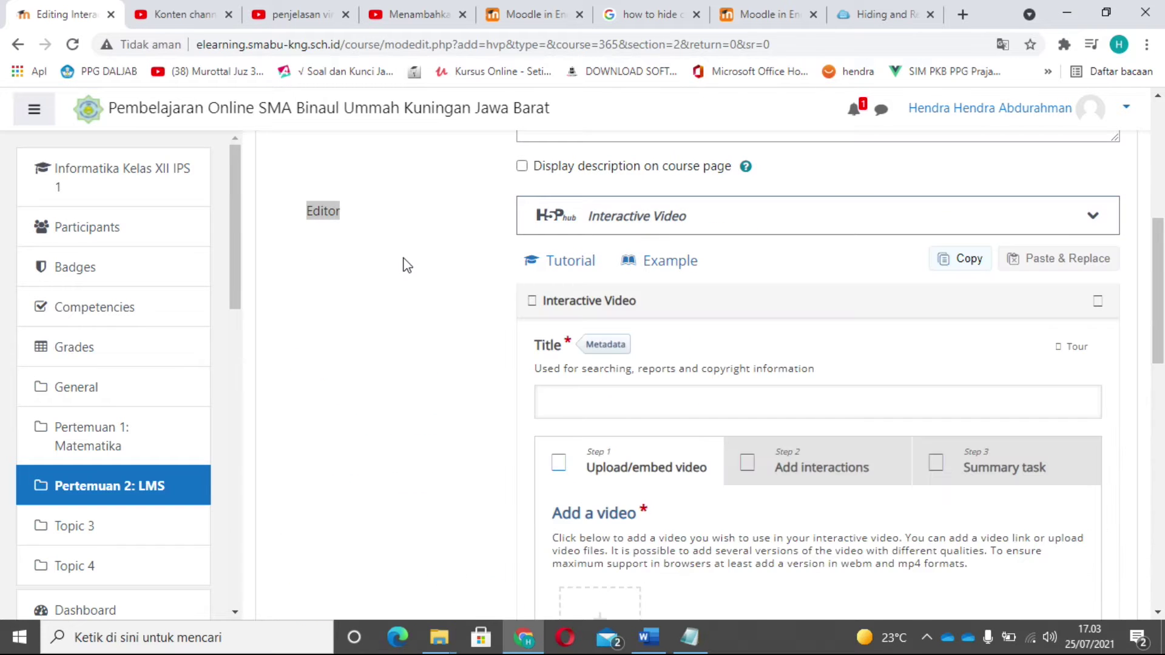
scroll(415, 280, down, 2)
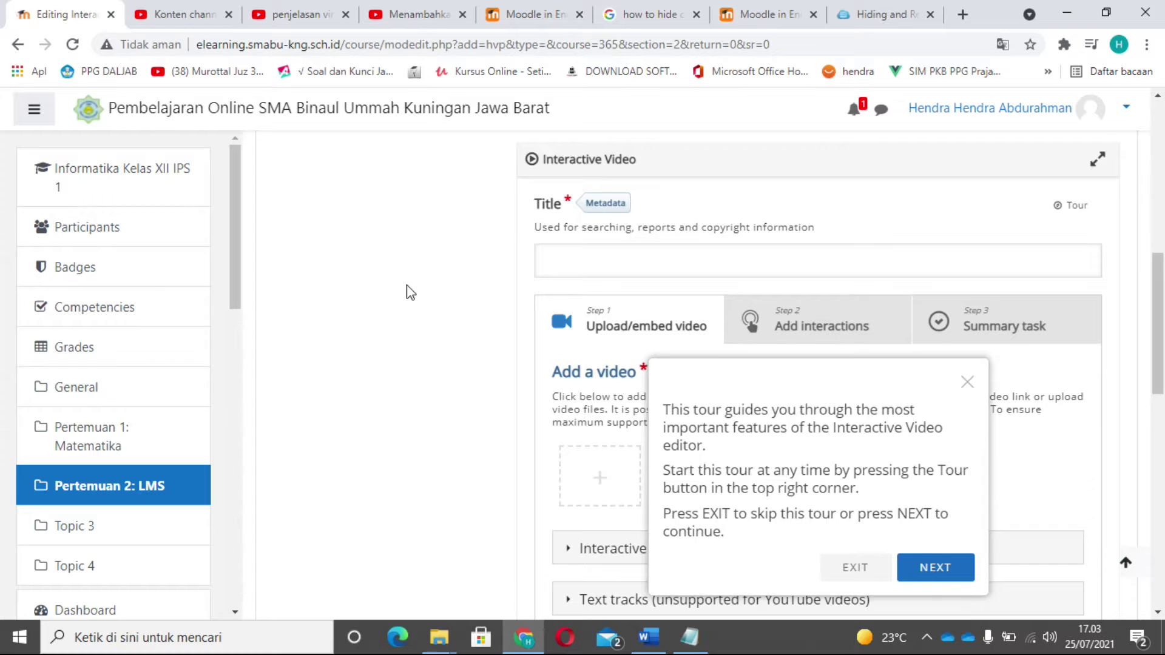
scroll(408, 295, down, 2)
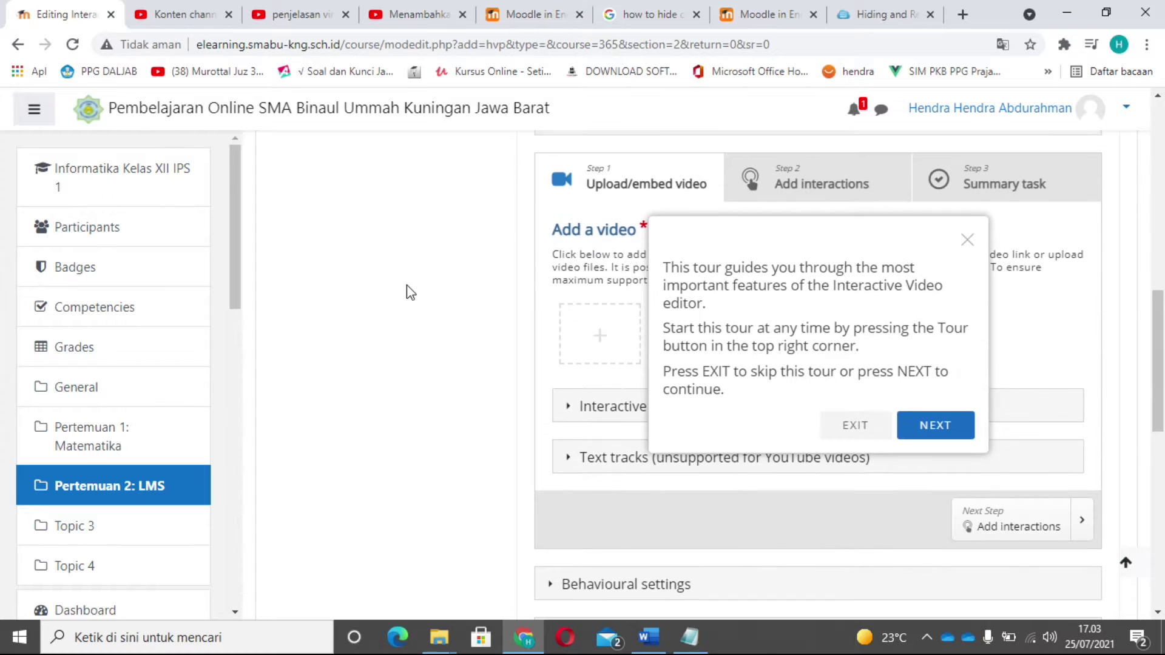
click(856, 427)
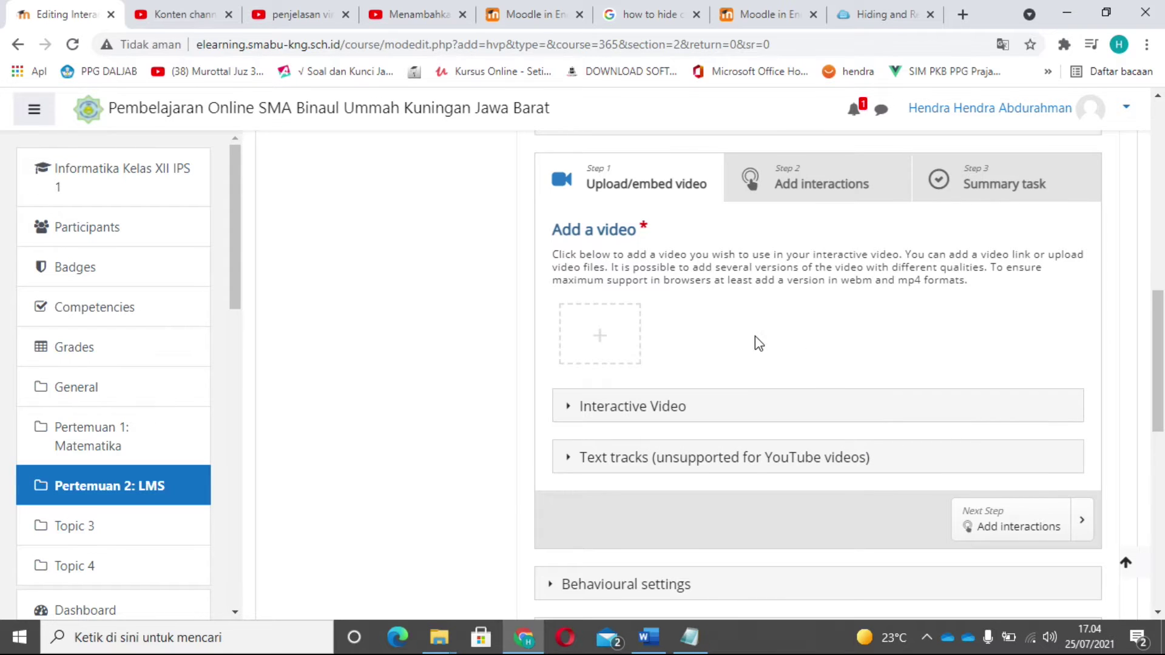
Title the interactive video "Video pemahaman materi"
scroll(738, 333, up, 3)
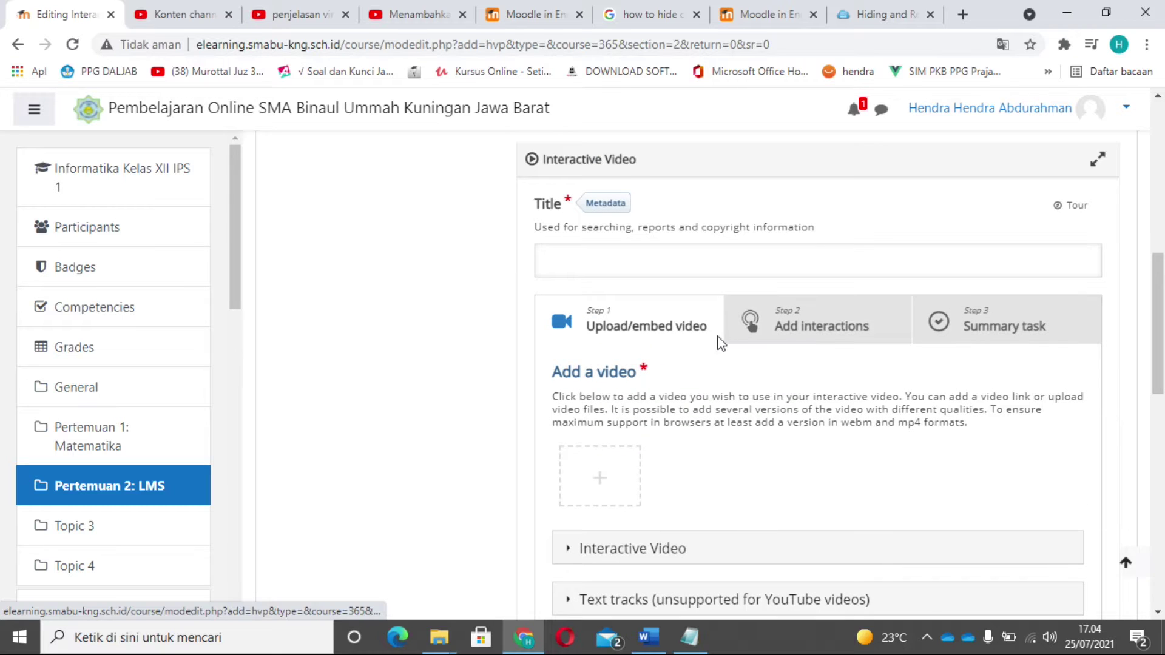
click(577, 262)
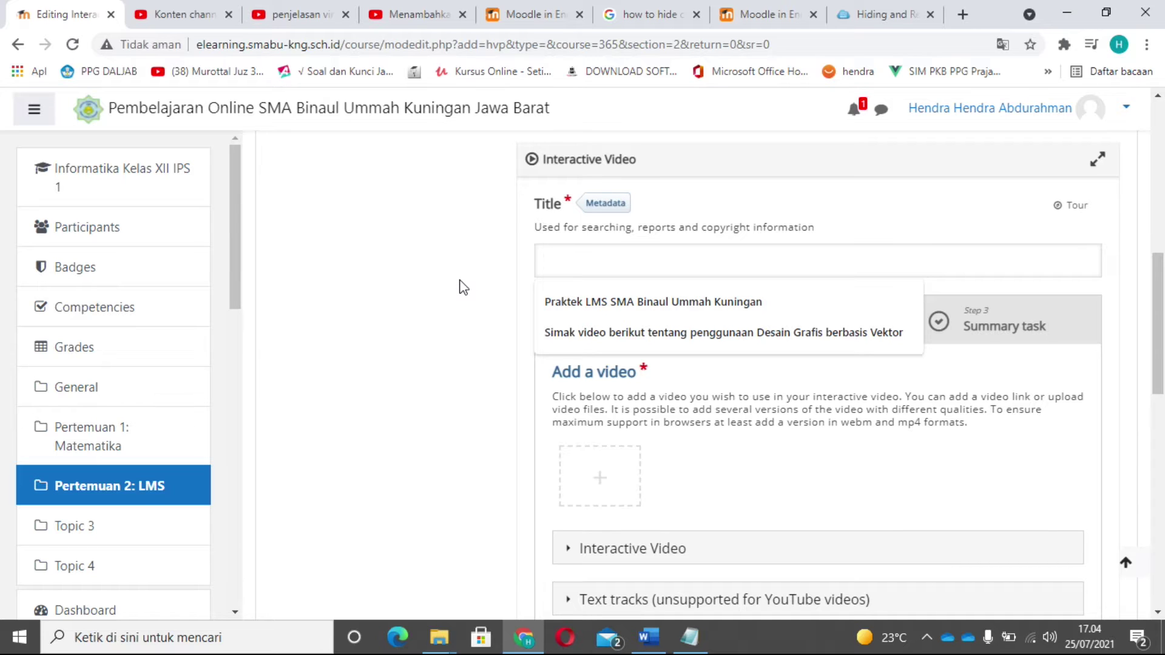
text(Vi)
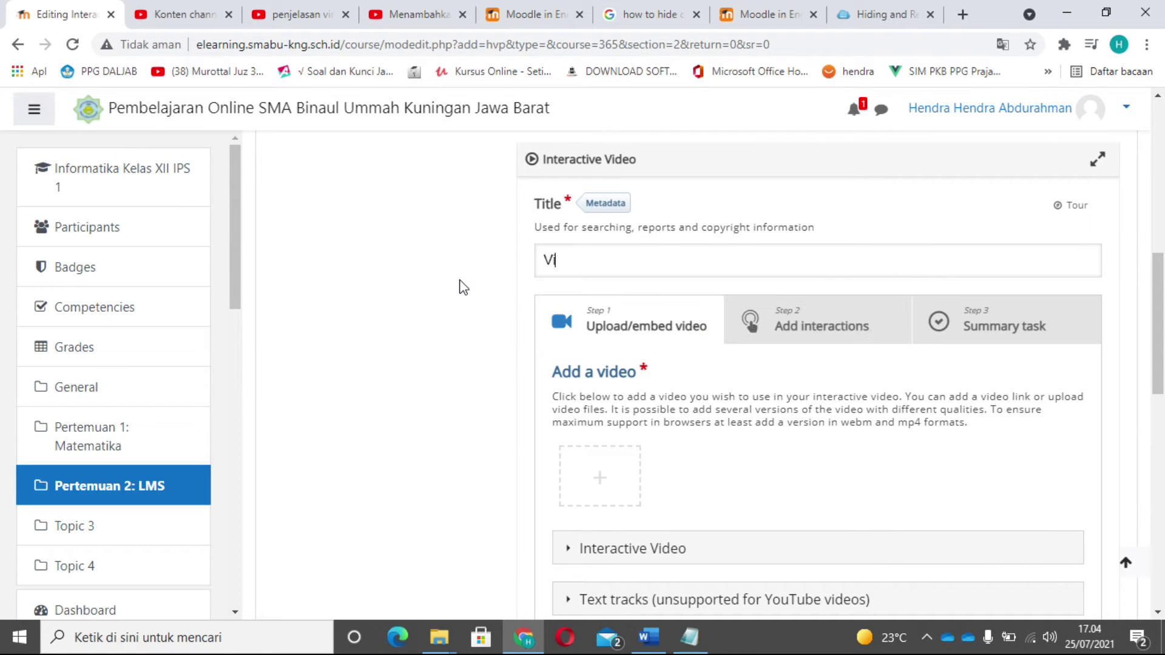
text(deo pemahaman m)
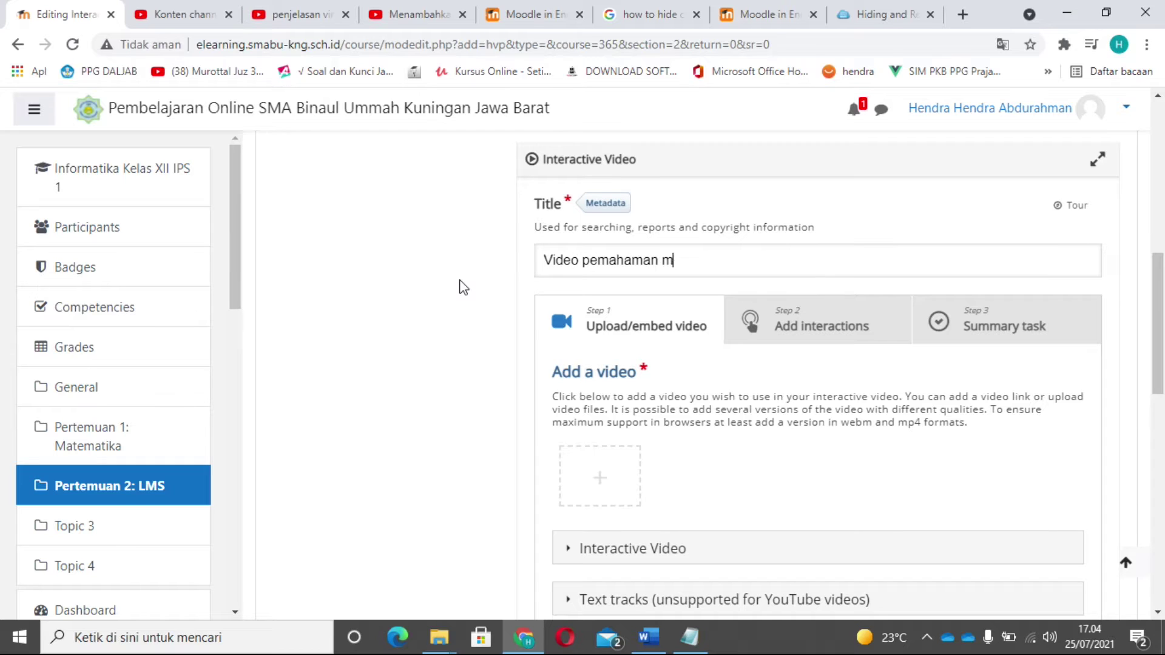
text(ateri)
Start adding a video source in the Upload/embed video step
scroll(445, 279, down, 2)
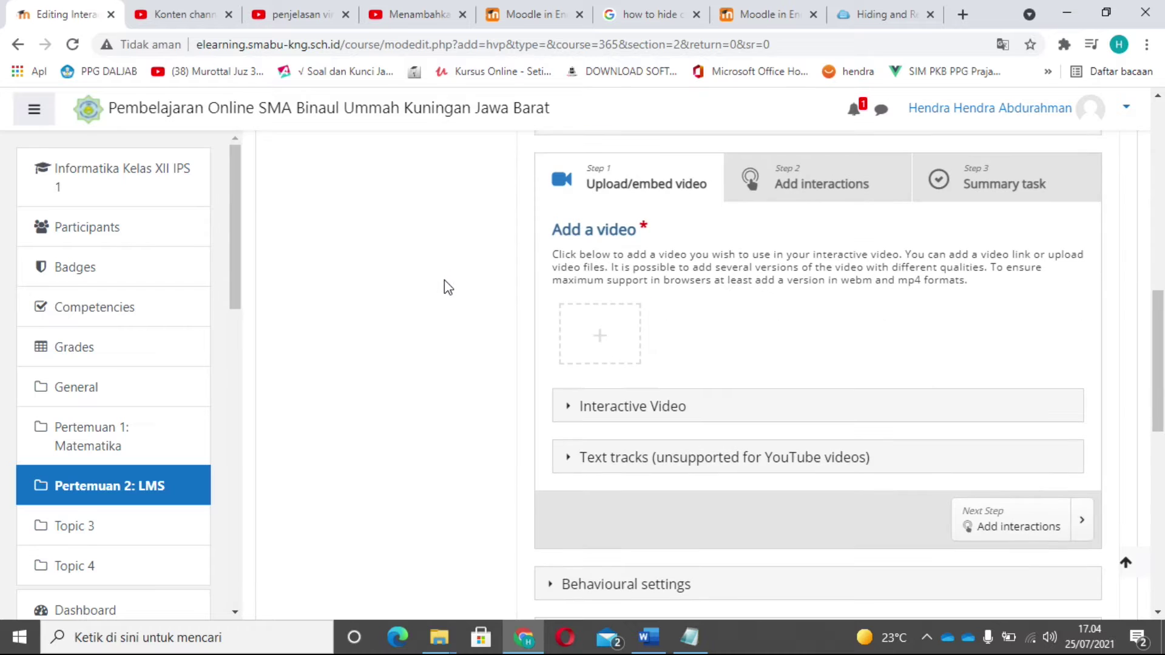
click(599, 350)
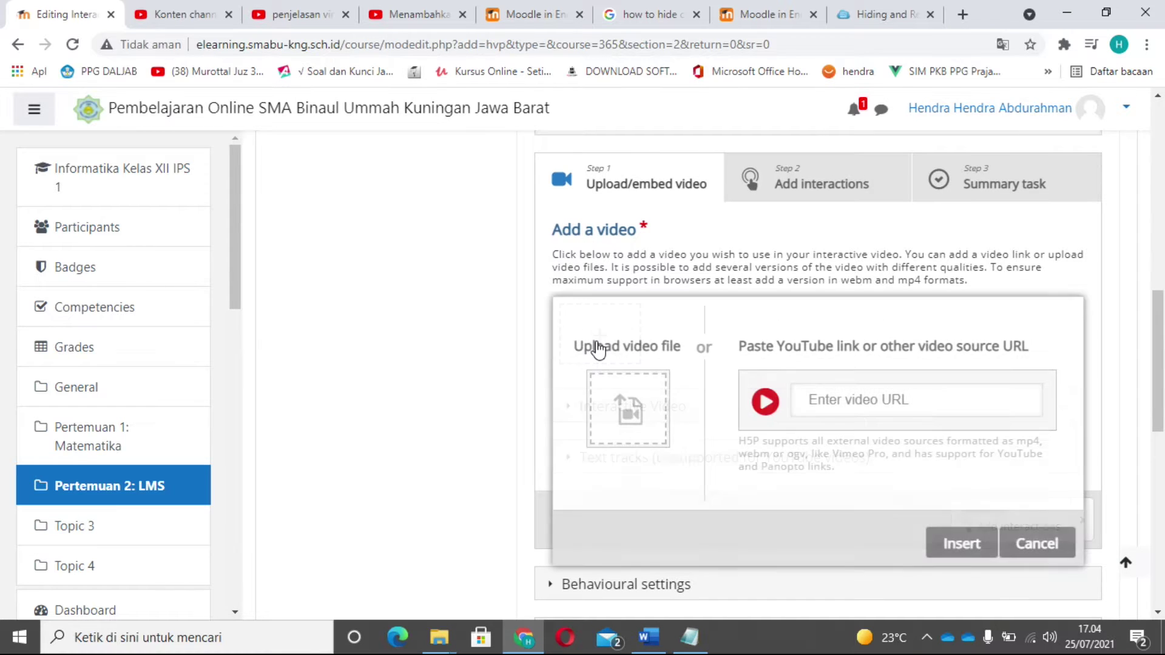
click(855, 405)
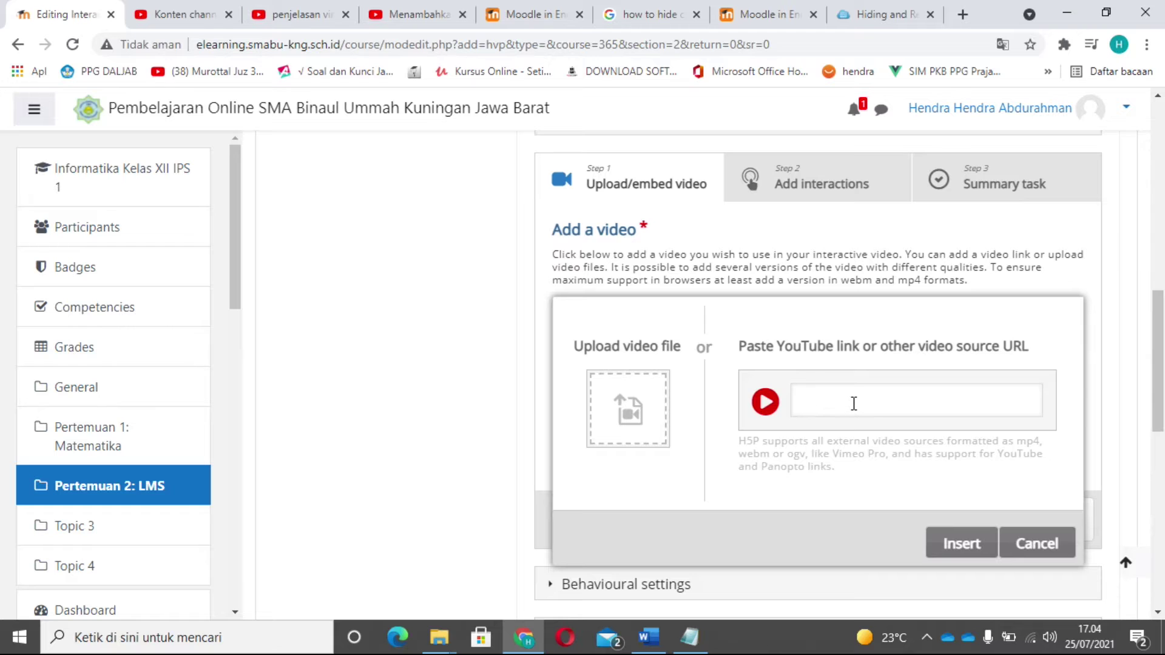
key(ctrl+v)
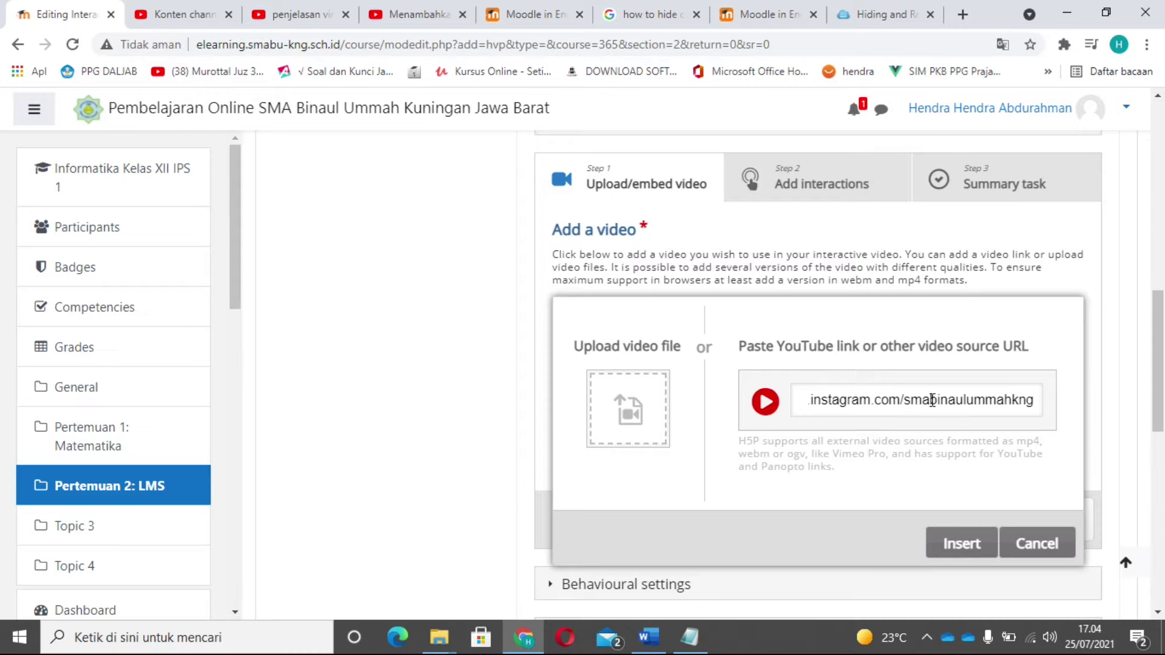
key(ctrl+a)
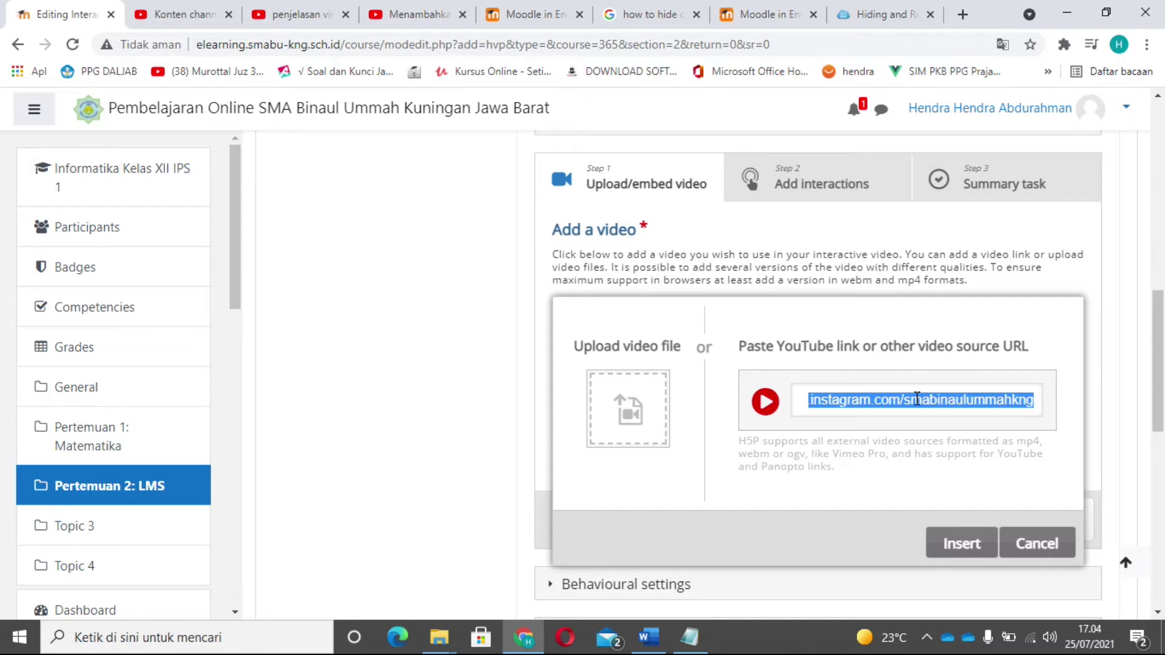
key(BackSpace)
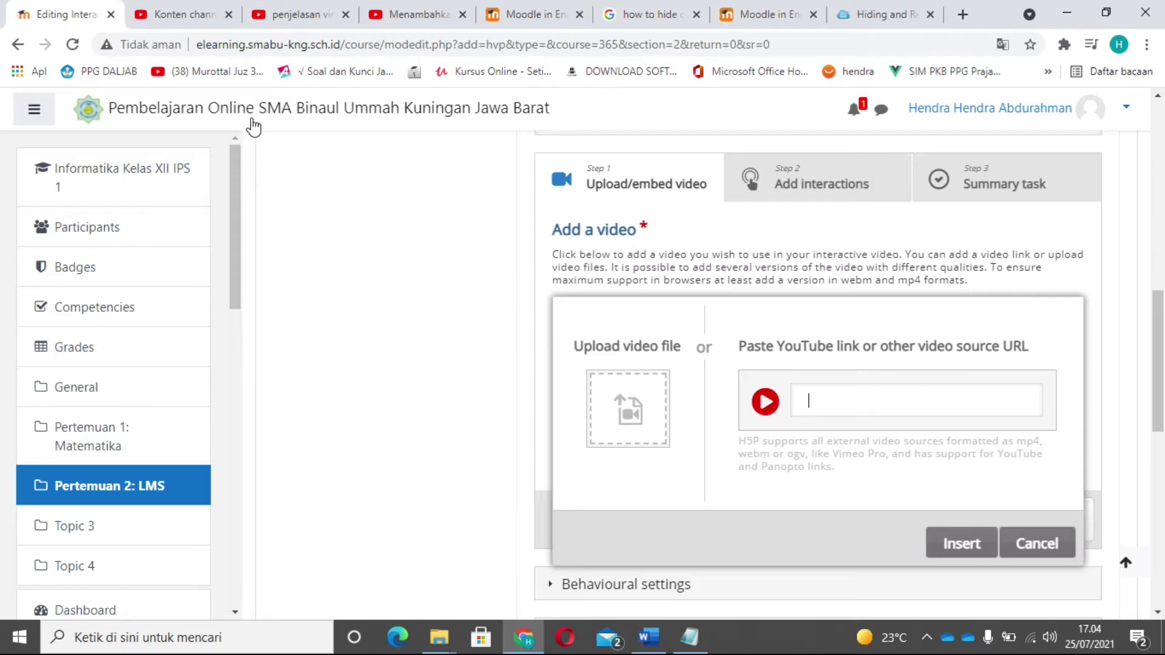
Copy the link of the YouTube video "Menambahkan aktivitas pembelajaran Quiz" and insert it as the interactive video's source
click(406, 23)
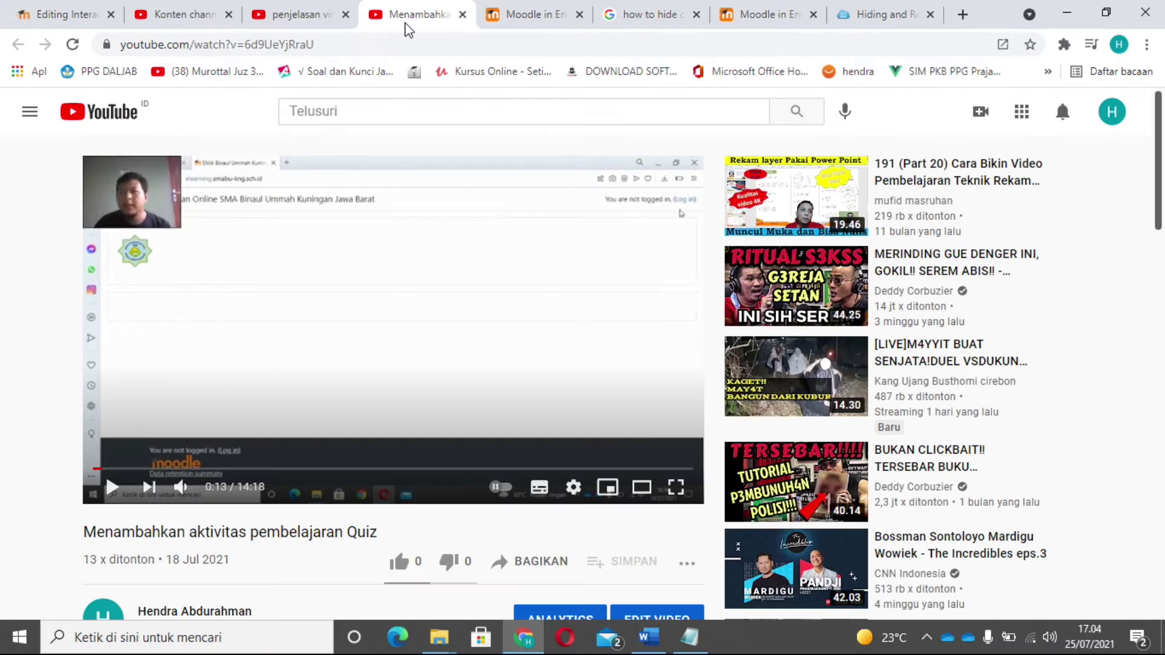
click(381, 43)
key(ctrl+c)
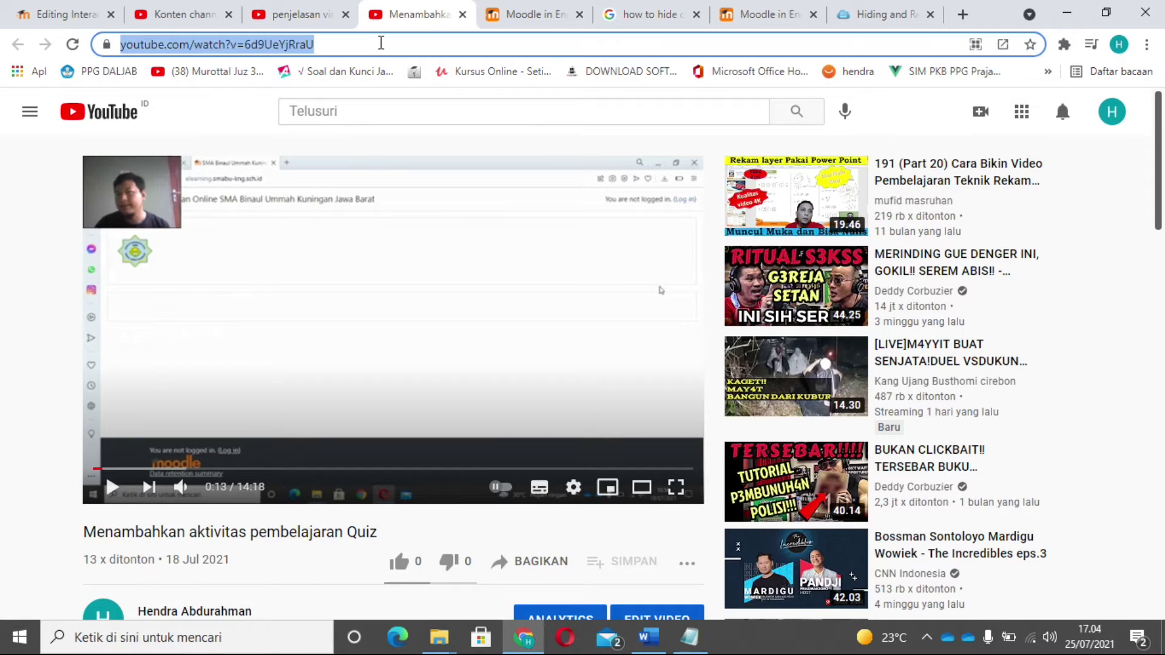
click(58, 14)
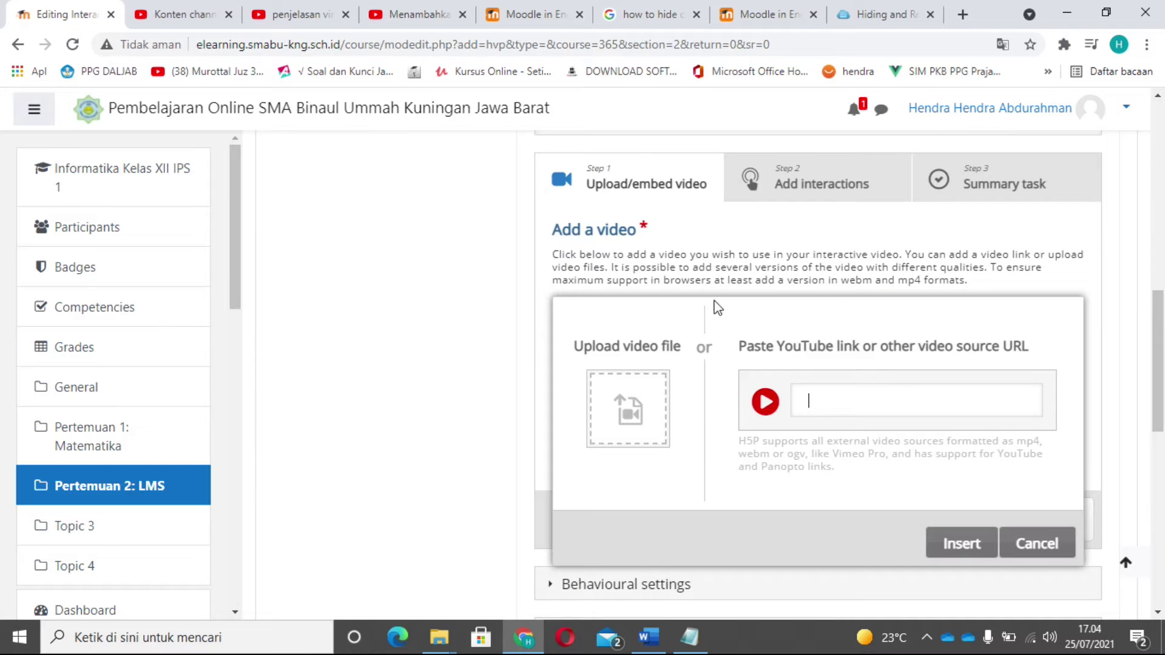
click(838, 402)
key(ctrl+v)
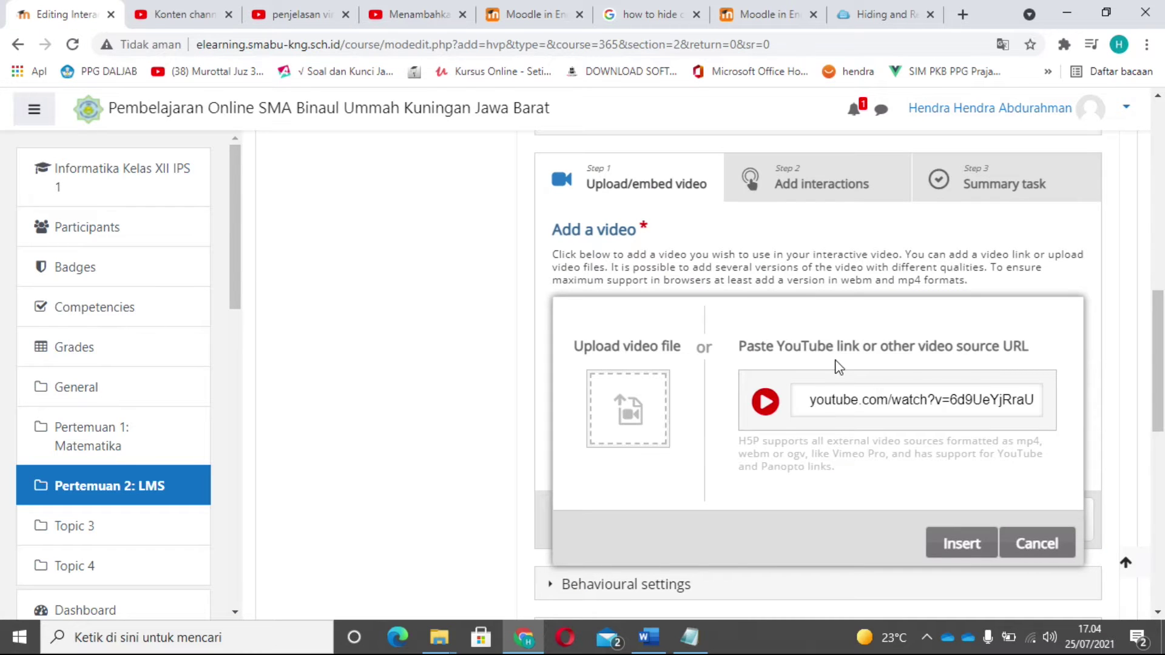
click(961, 545)
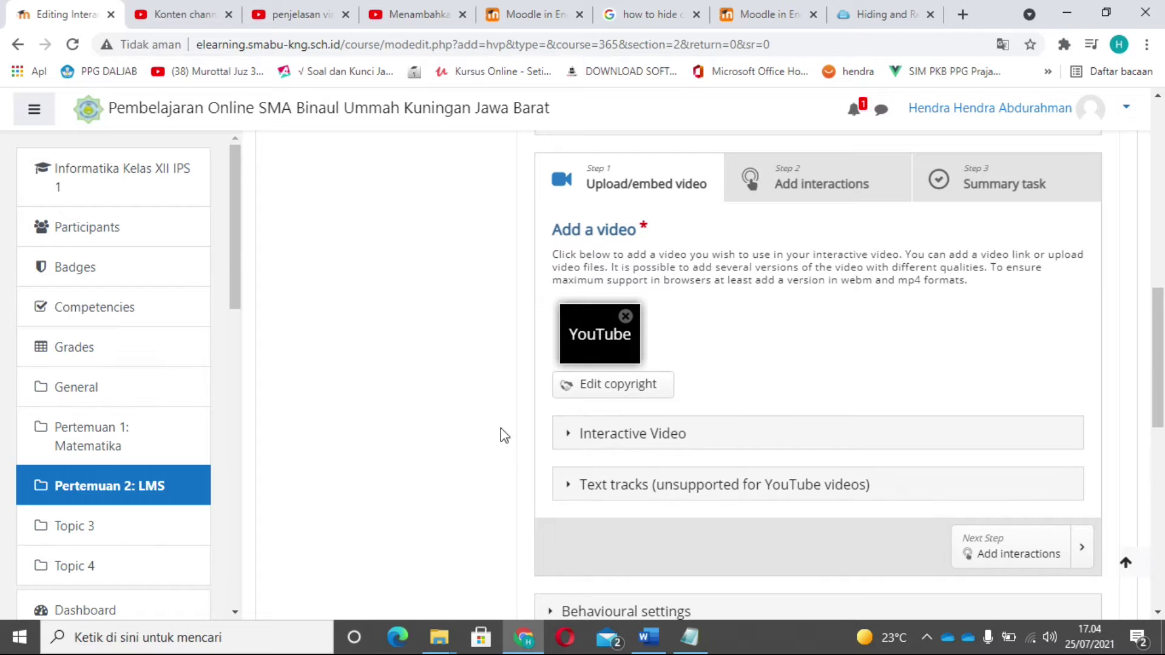
Proceed to the Add interactions step and exit its guided tour
scroll(789, 357, down, 2)
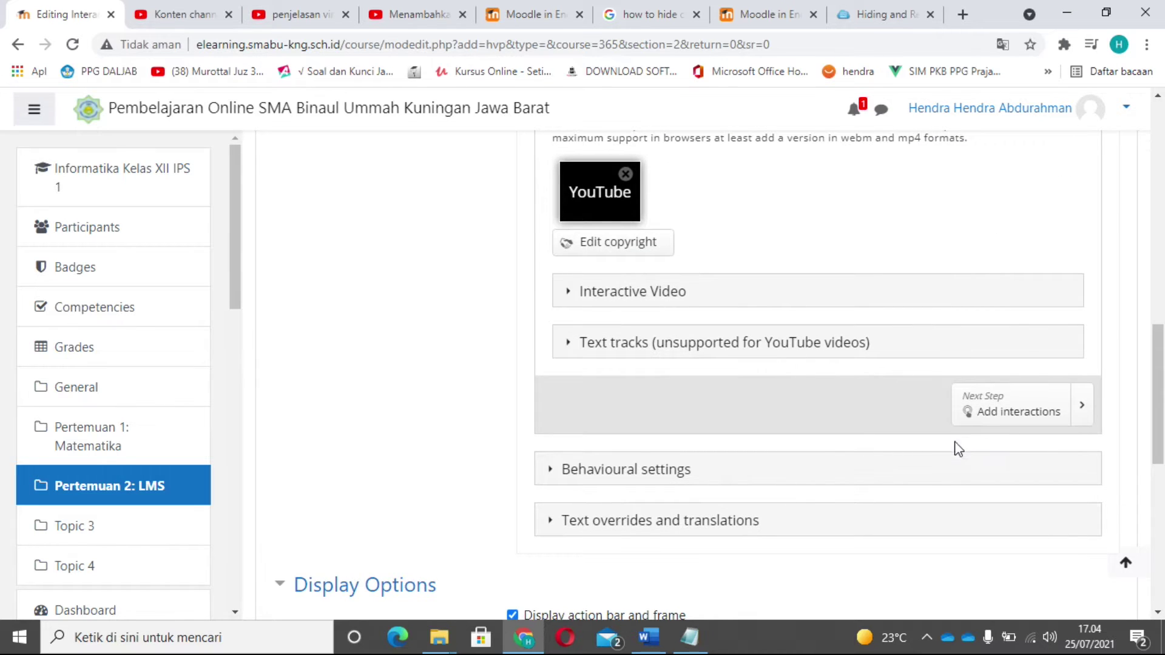
click(1007, 417)
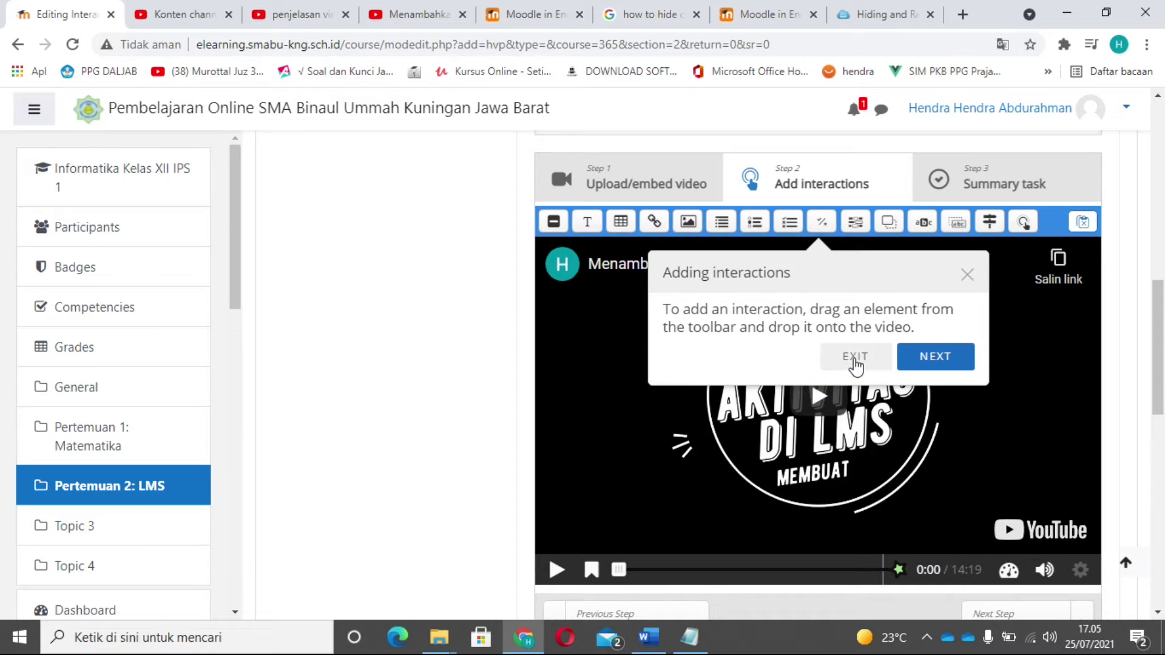
click(855, 359)
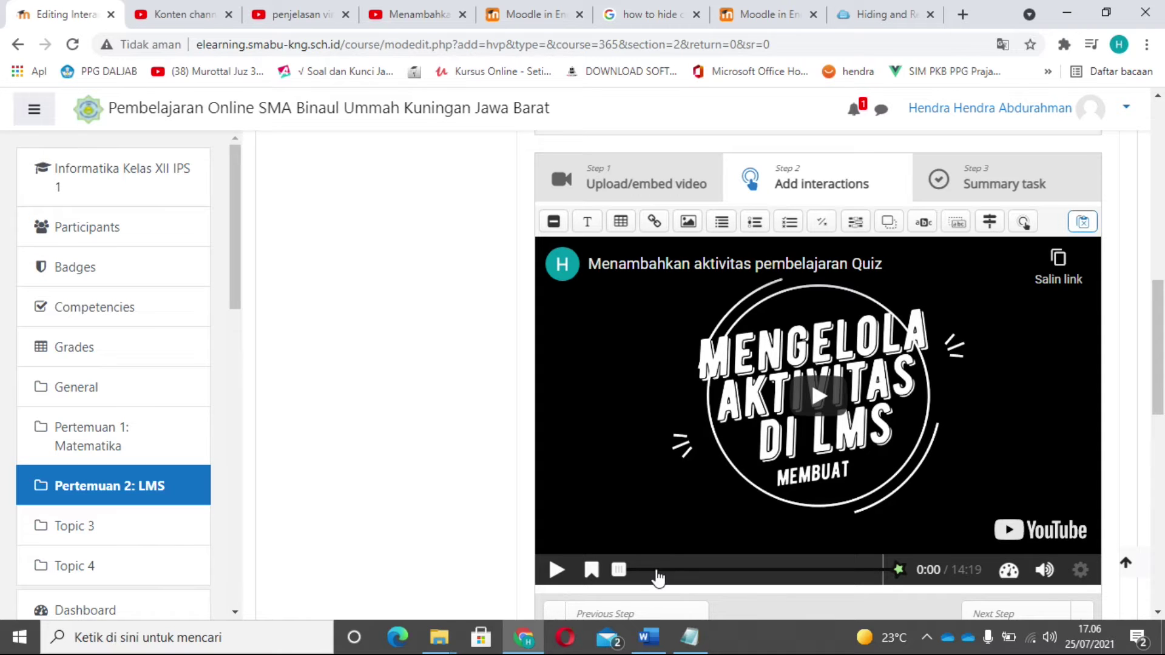
Advance the embedded video to about 2:33 and pause it there
click(657, 572)
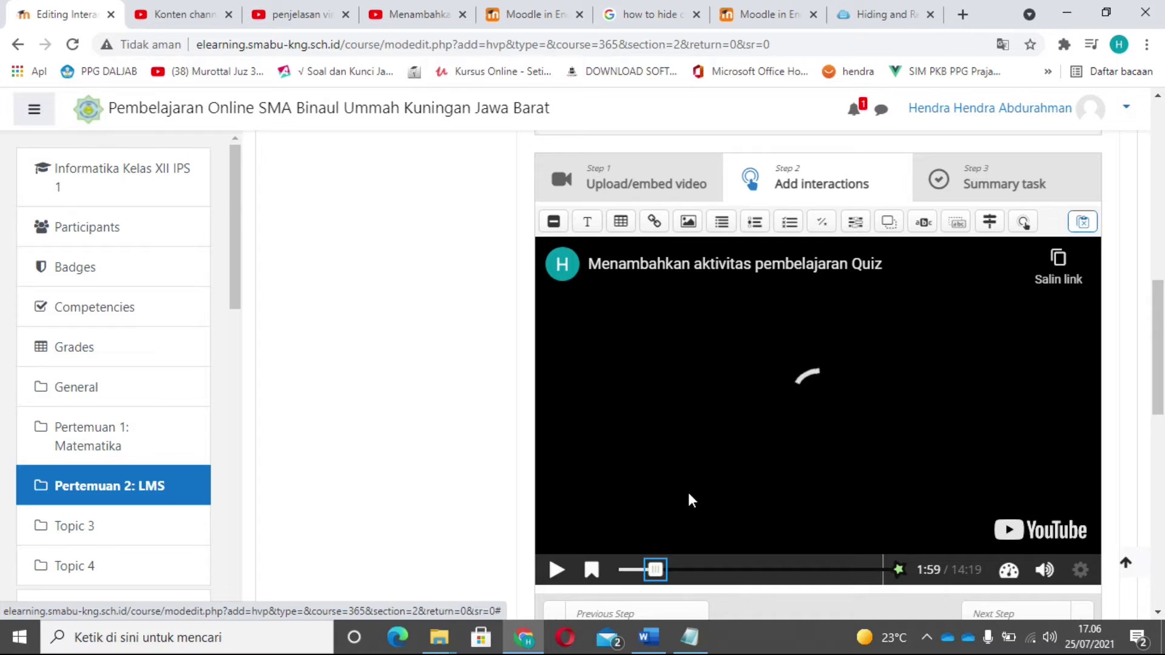
click(705, 488)
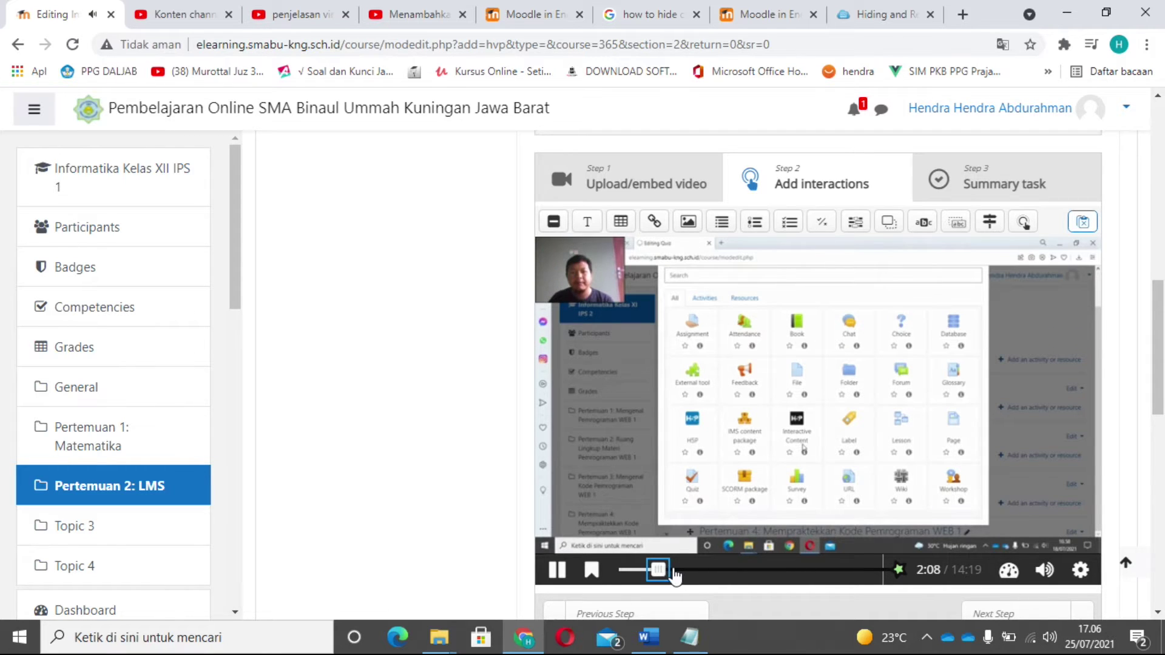
drag(660, 573, 667, 575)
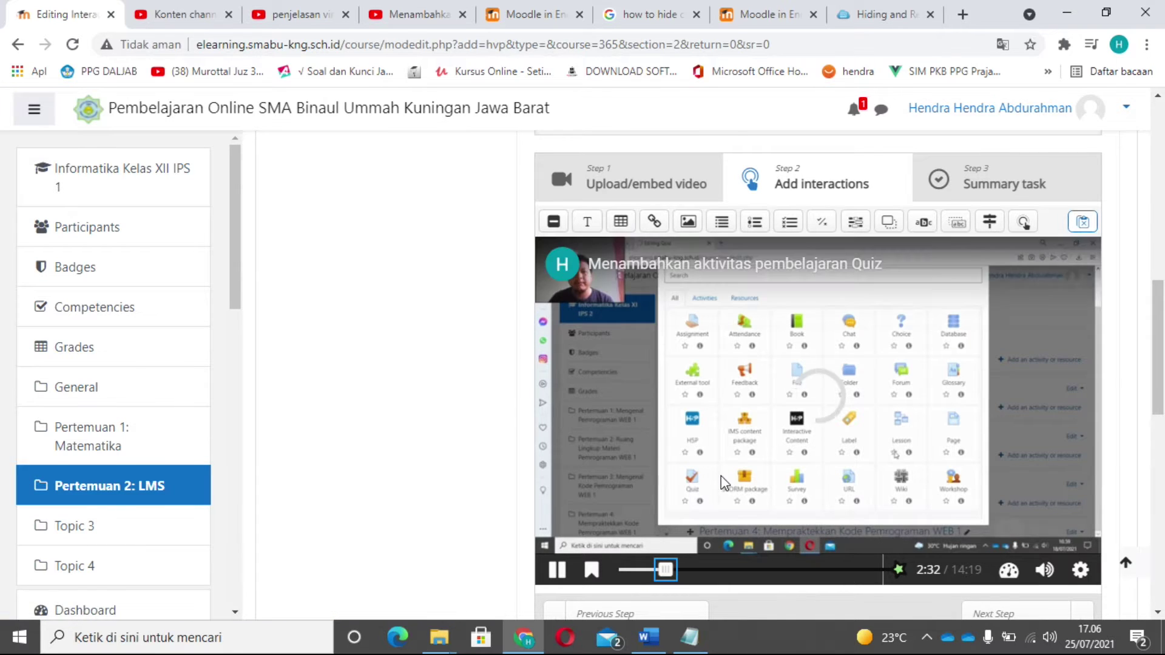
click(556, 570)
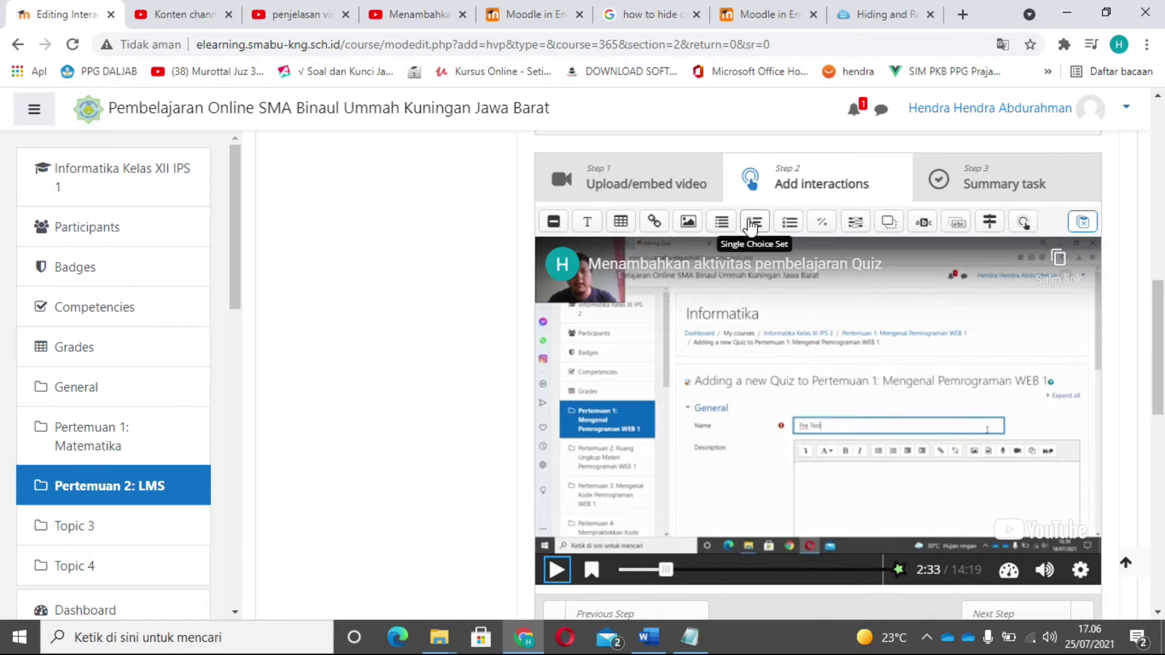
Add a Single Choice Set interaction at the paused moment and review its settings
click(758, 226)
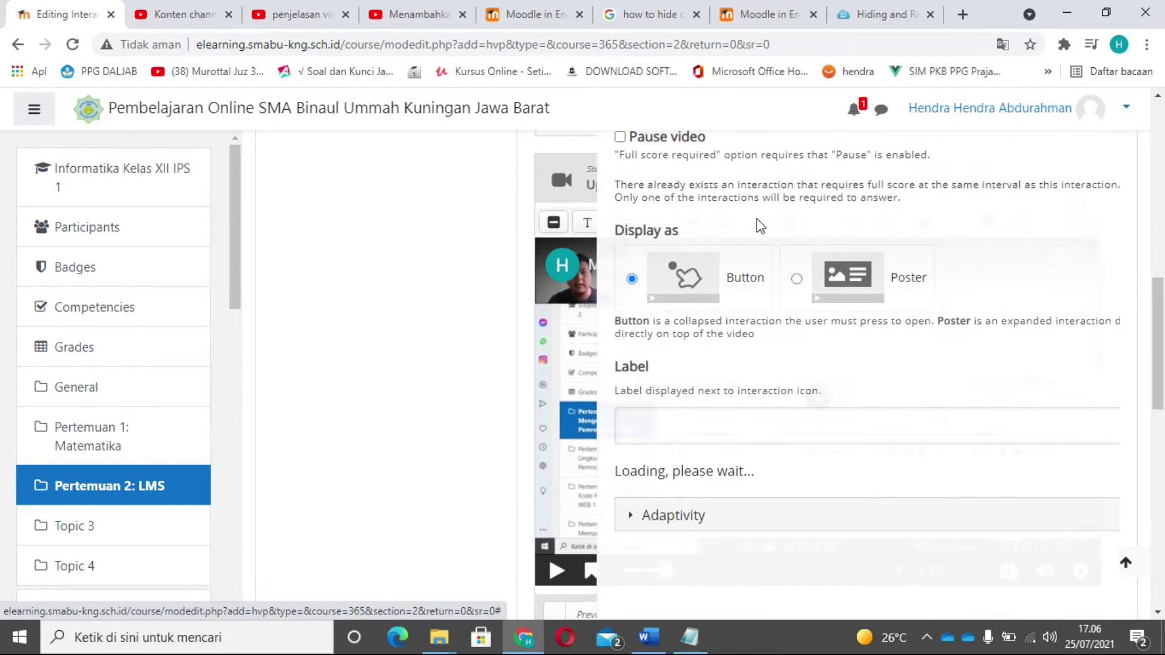
scroll(573, 249, up, 7)
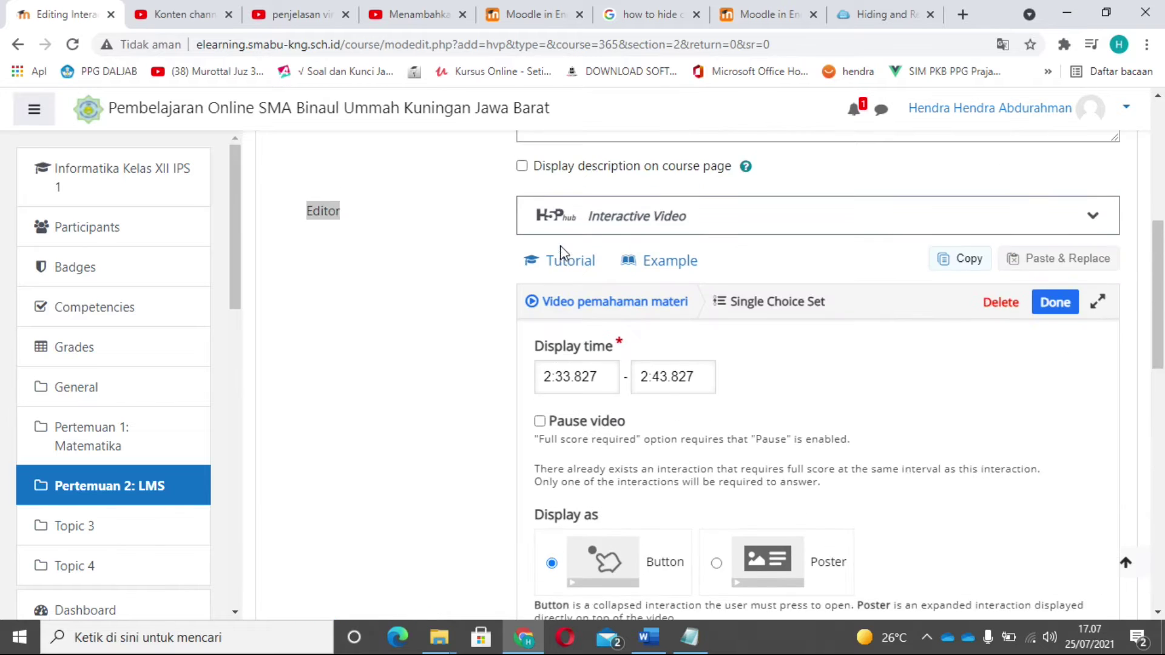
scroll(770, 411, down, 2)
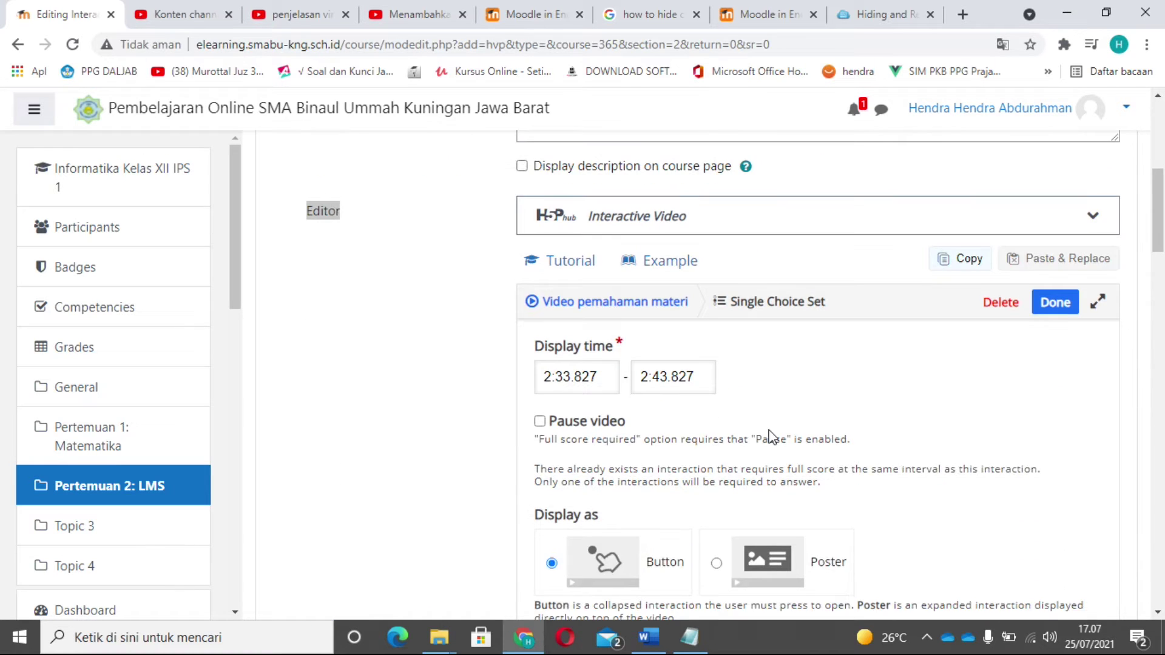
scroll(770, 436, down, 2)
scroll(747, 418, up, 2)
Set the interaction's display end time to 2:34.827 and make it pause the video
drag(657, 378, 669, 377)
text(34)
click(540, 421)
Label the Single Choice Set interaction "Q1"
scroll(893, 388, down, 2)
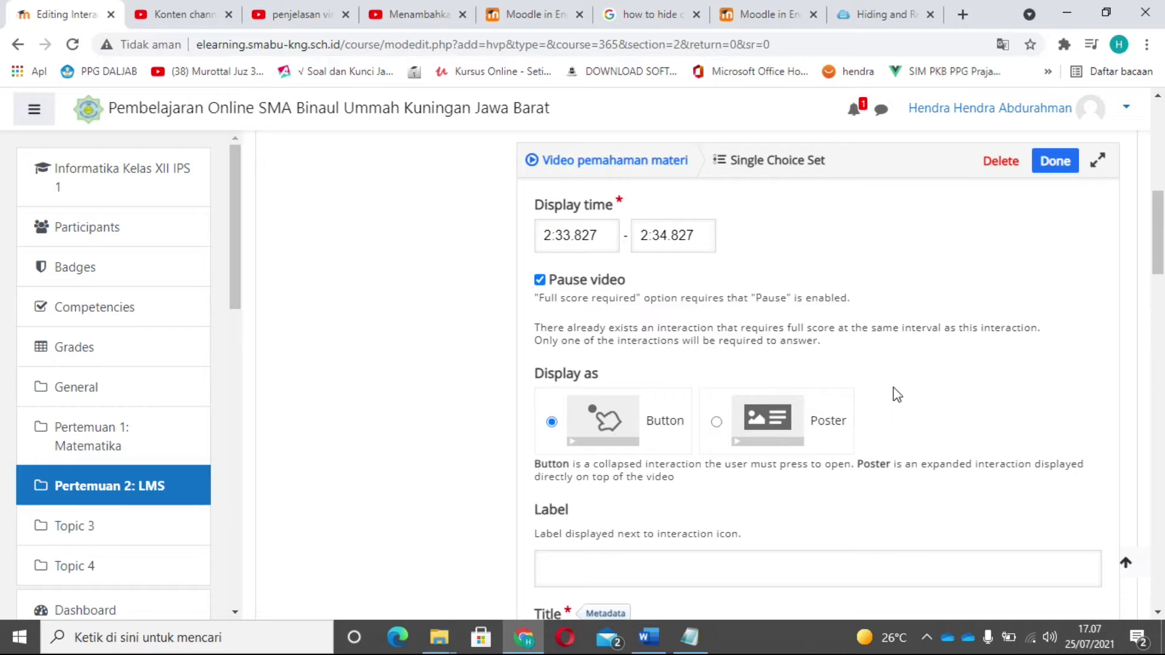
scroll(893, 388, down, 2)
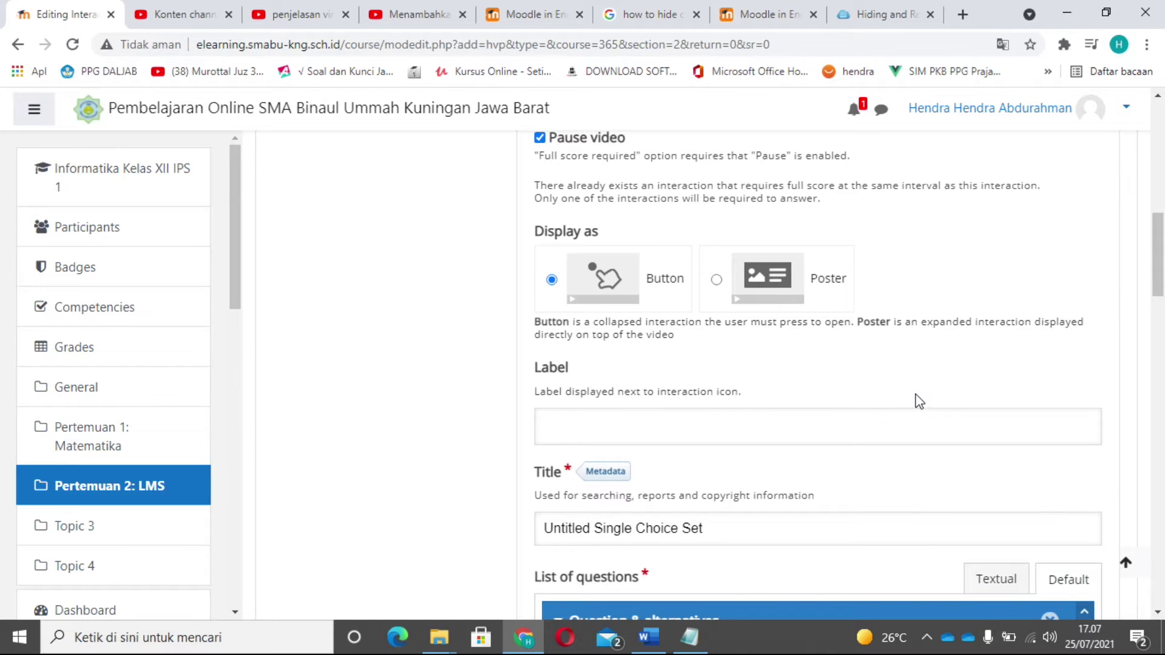
scroll(915, 394, down, 2)
click(652, 294)
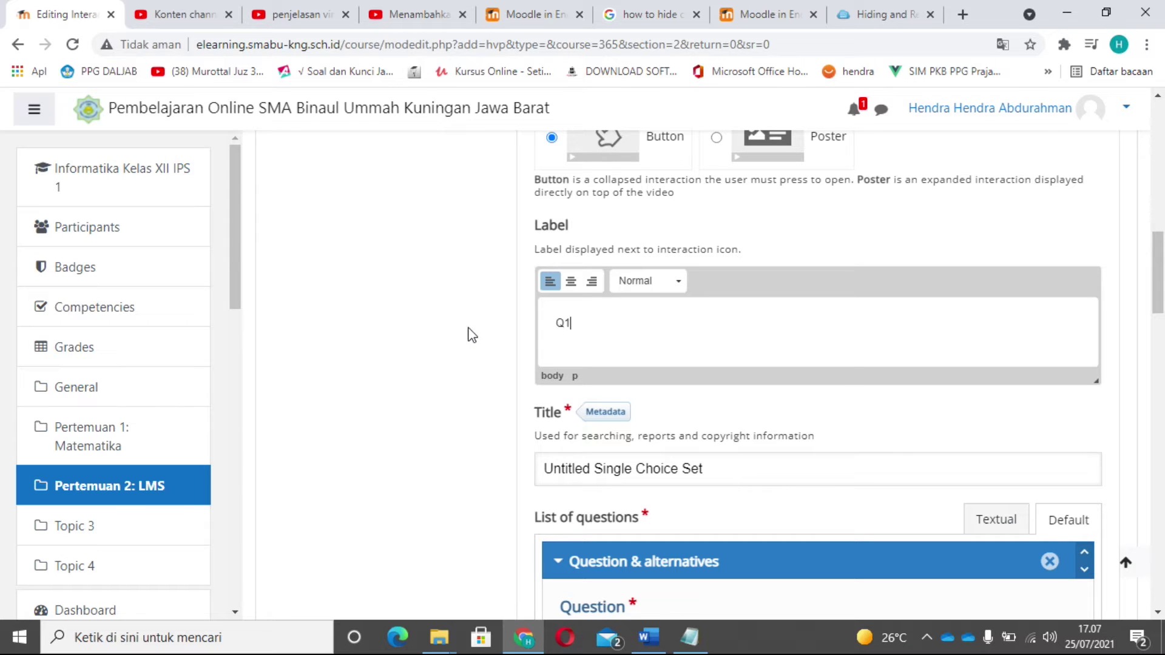
Enter the first question text as "Menambahkan quiz di LMS setelah pilih add an activity or resource adalah"
scroll(461, 346, down, 5)
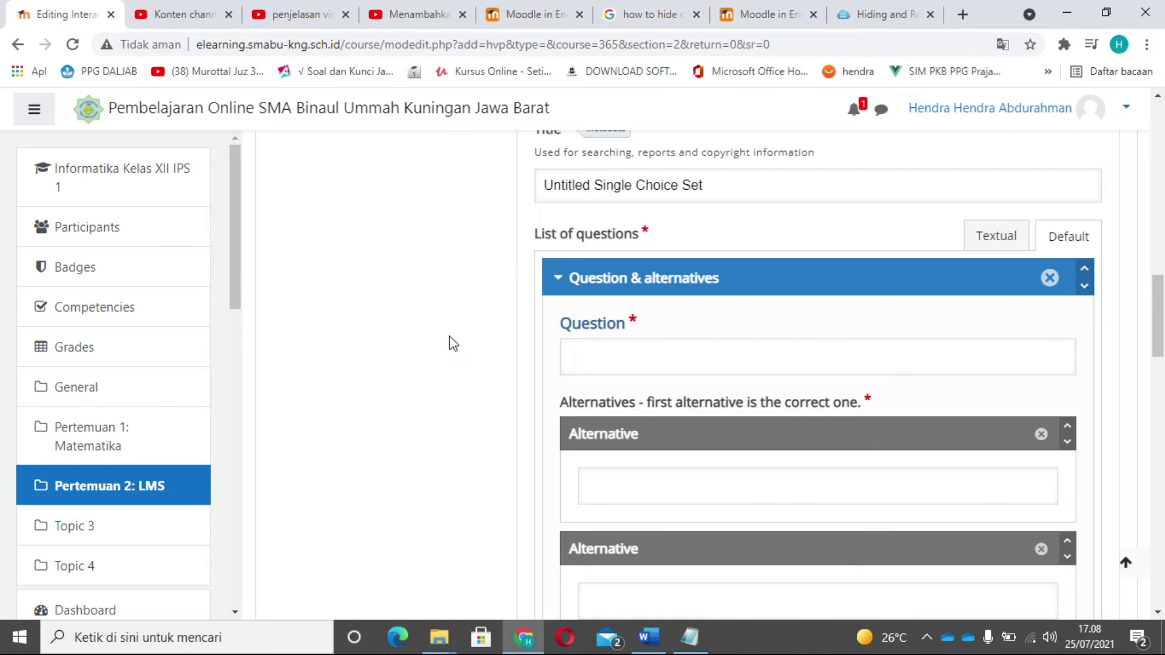
scroll(452, 343, up, 2)
scroll(452, 343, up, 2)
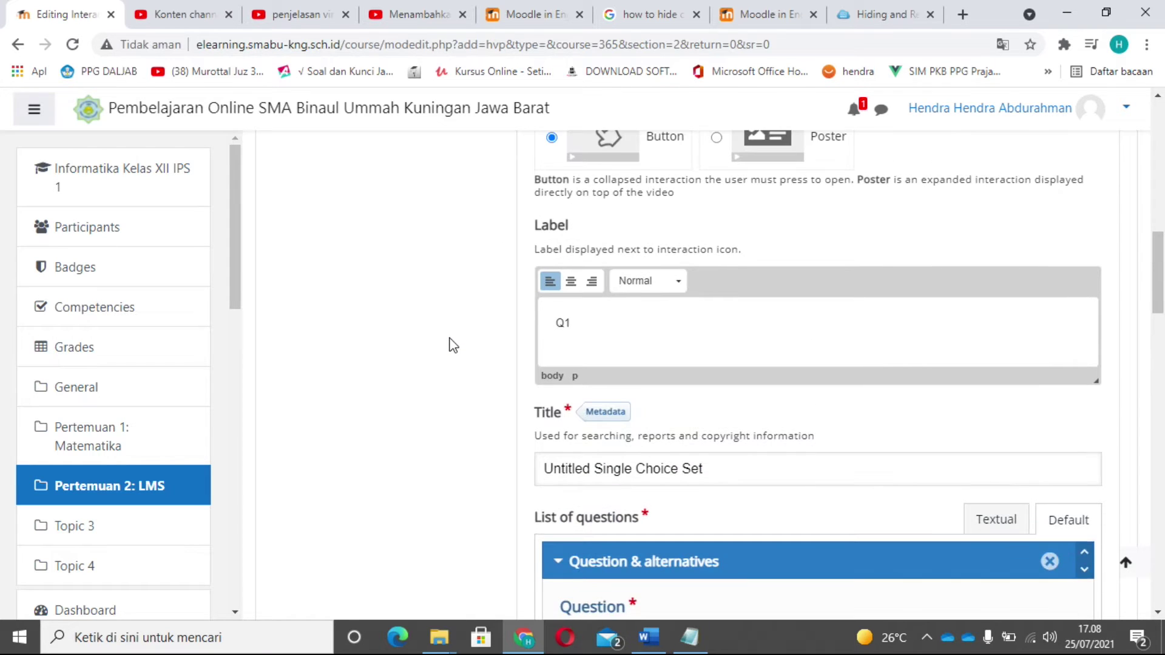
scroll(452, 344, down, 2)
scroll(451, 343, down, 2)
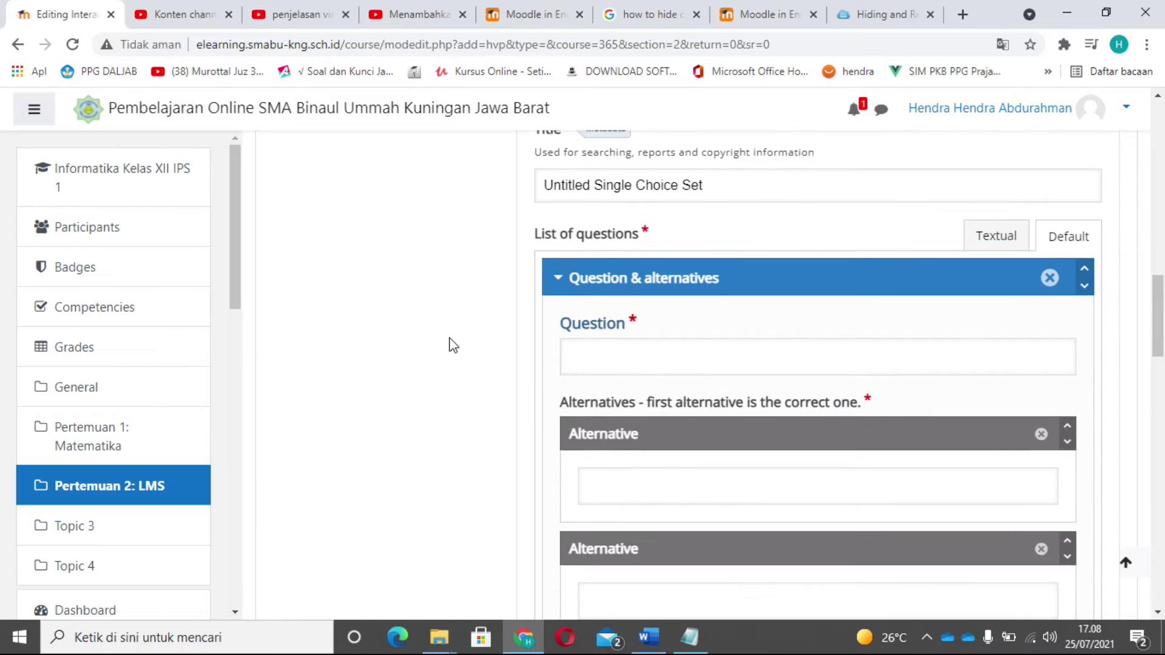
click(582, 359)
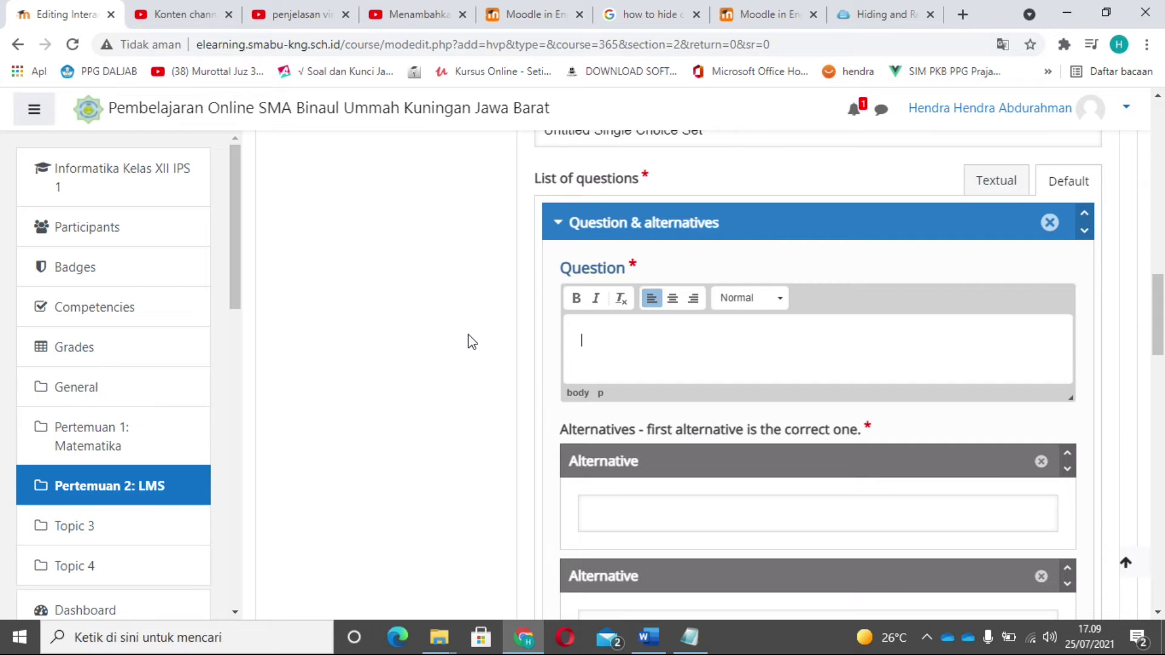
text(Menambahkan quiz di LMS setelah)
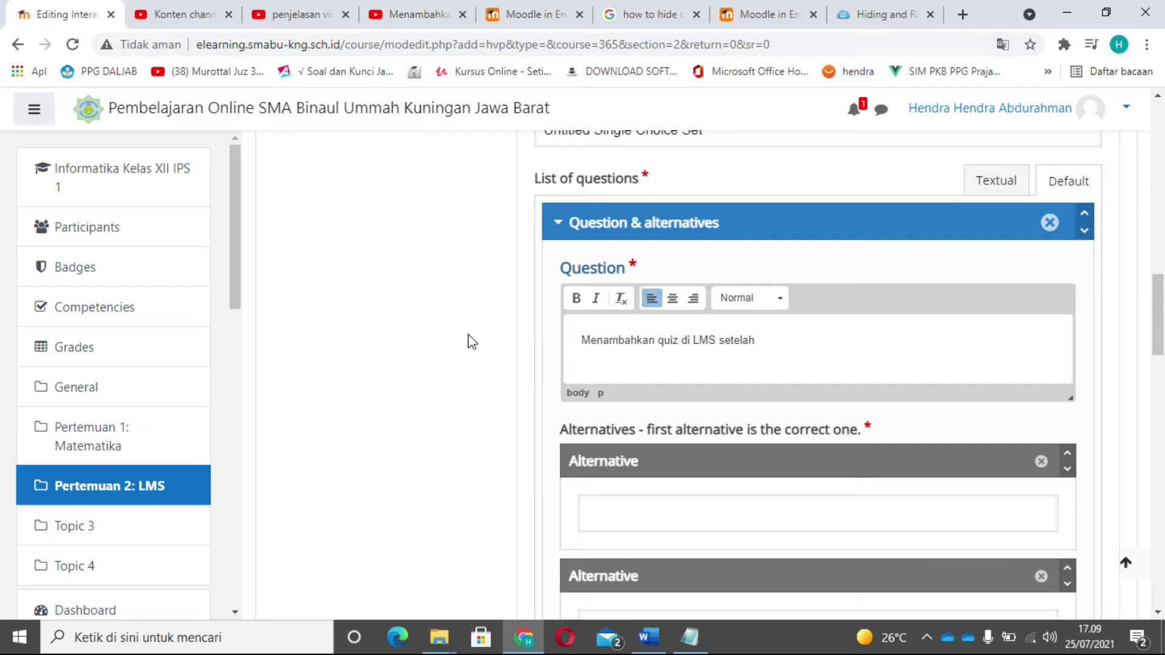
text( pilih add an activity or re)
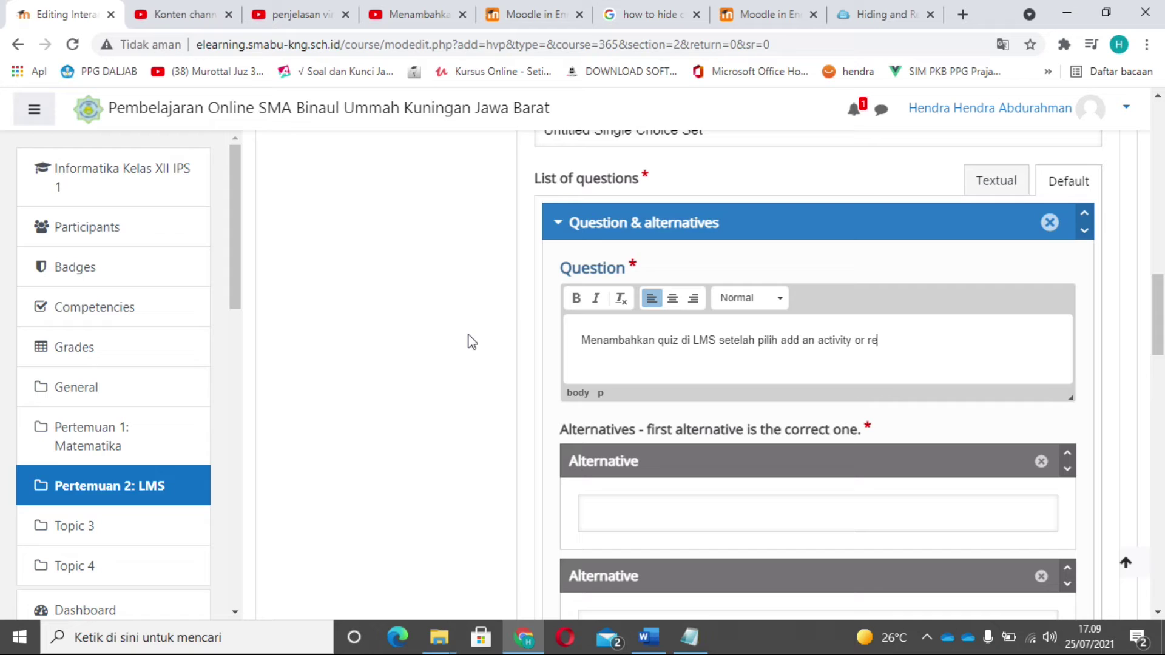
text(sources)
key(BackSpace)
text(adalah)
Fill in the question's first two alternatives: "Pilih Quiz" as the correct one and "Pilih Assignment" as the second
scroll(462, 349, down, 3)
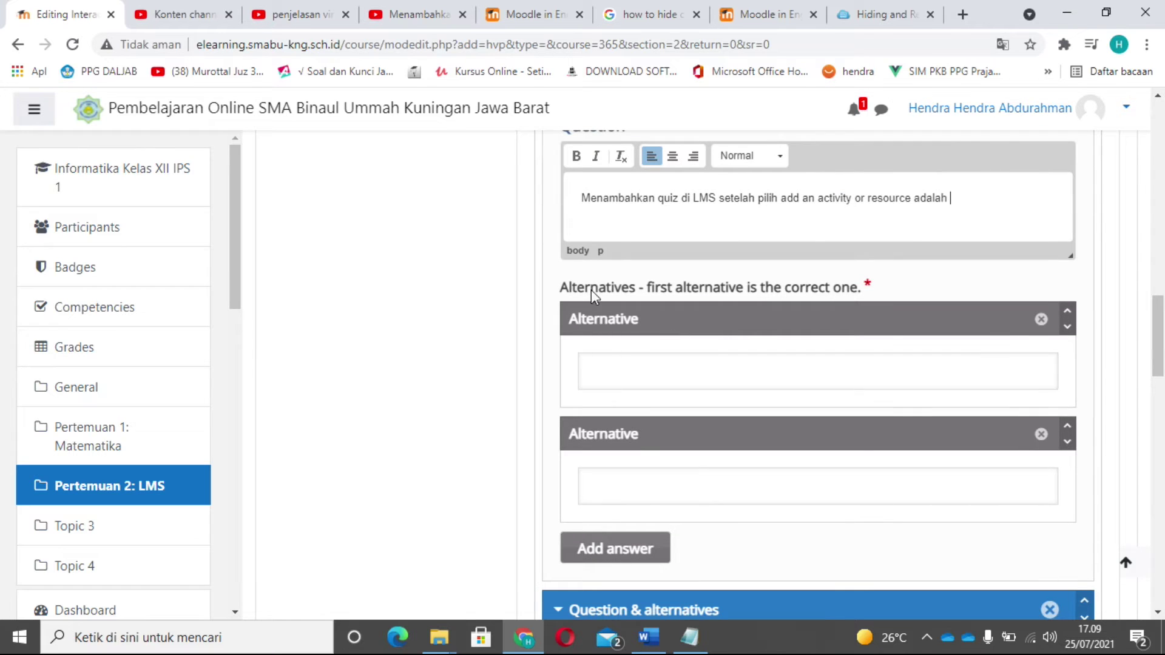
click(637, 370)
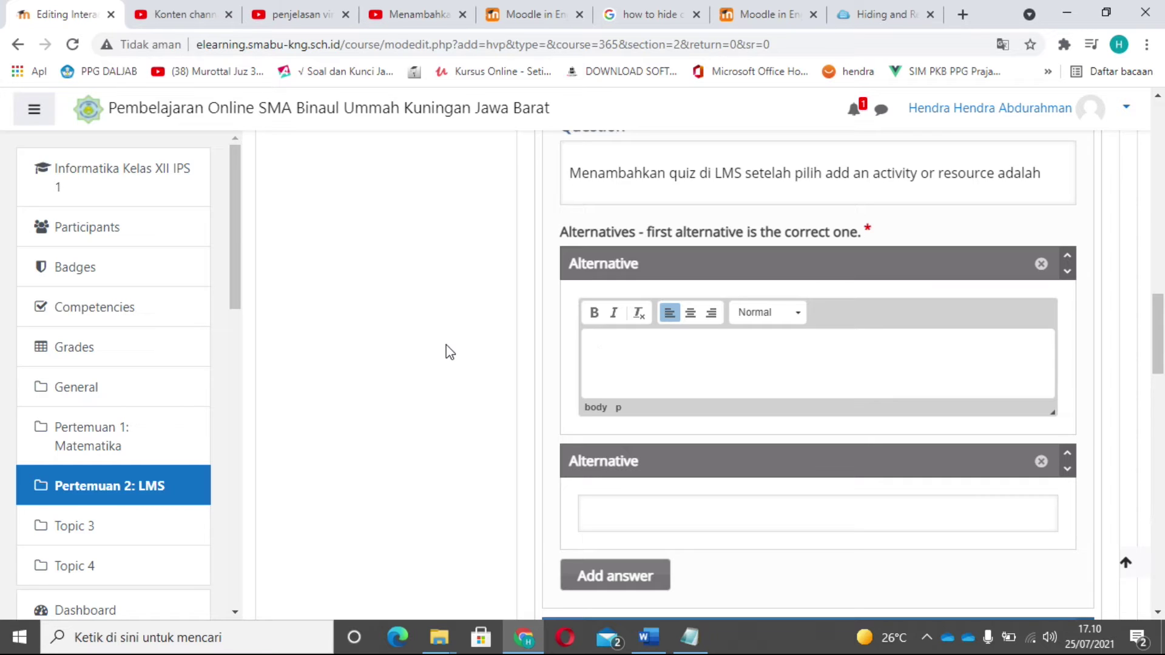
text(Pilih)
text(Quiz)
scroll(446, 345, down, 3)
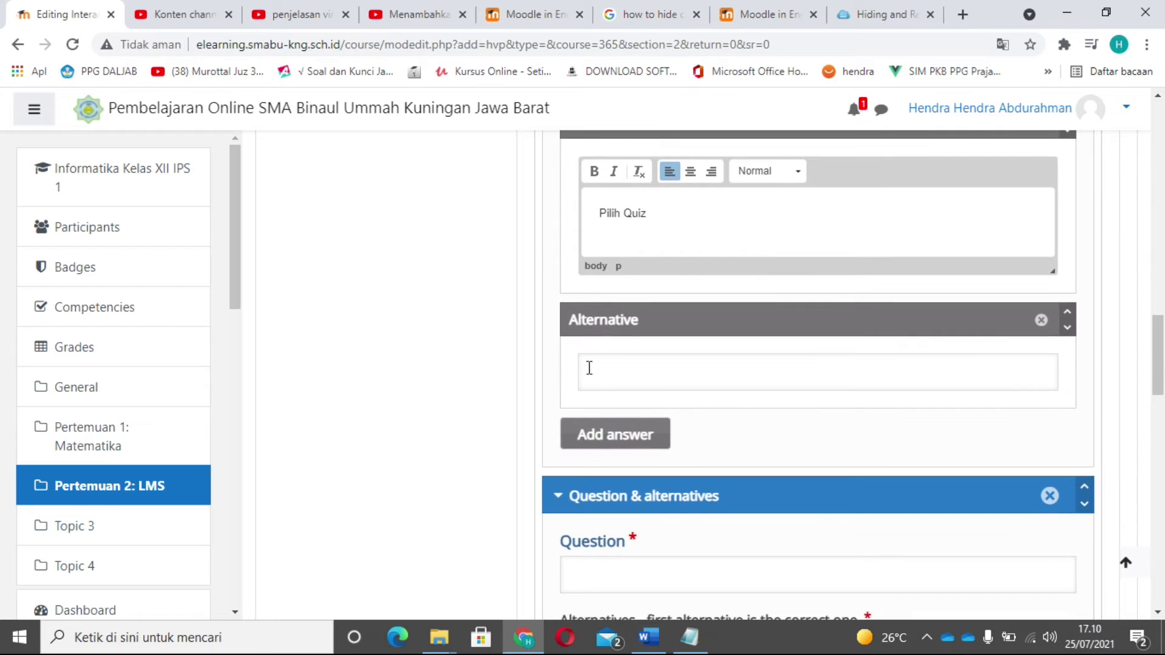
click(606, 371)
text(Pilih )
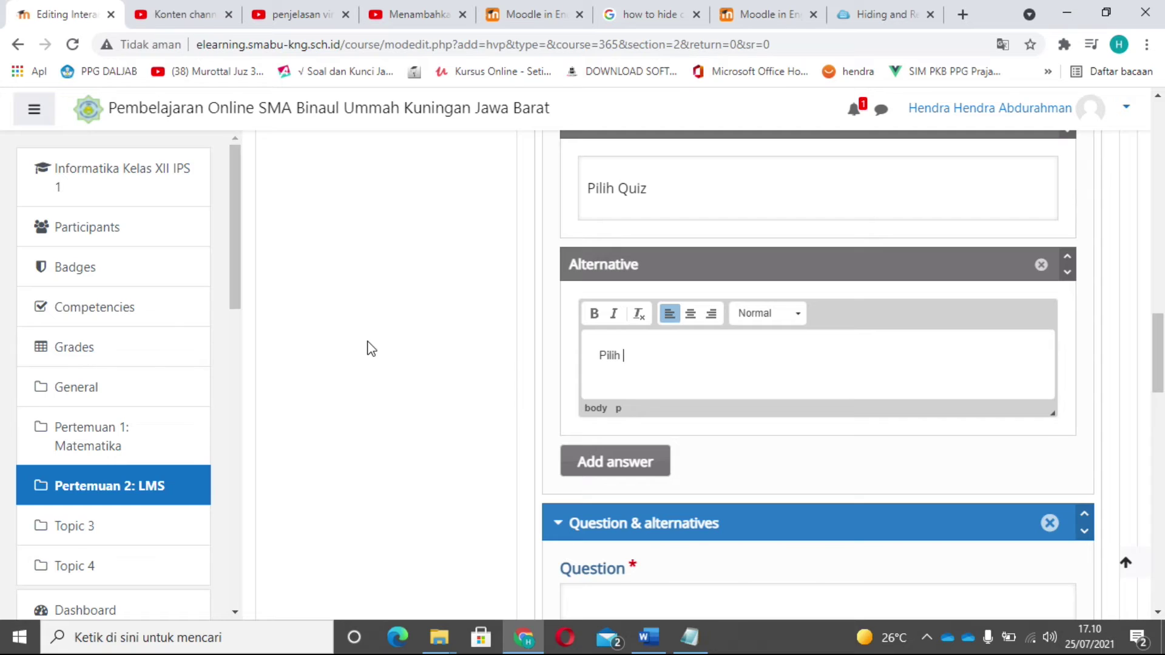
text(Assignment)
Add a third alternative to the question with the text "Pilih H5P"
scroll(380, 349, down, 2)
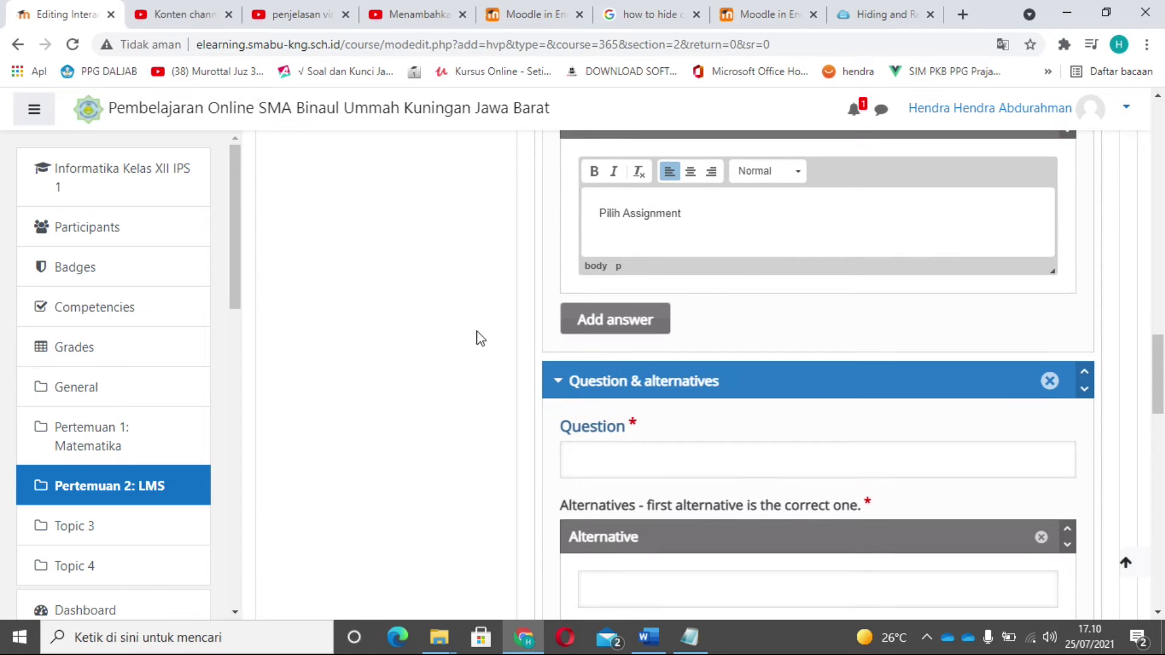
scroll(476, 338, up, 2)
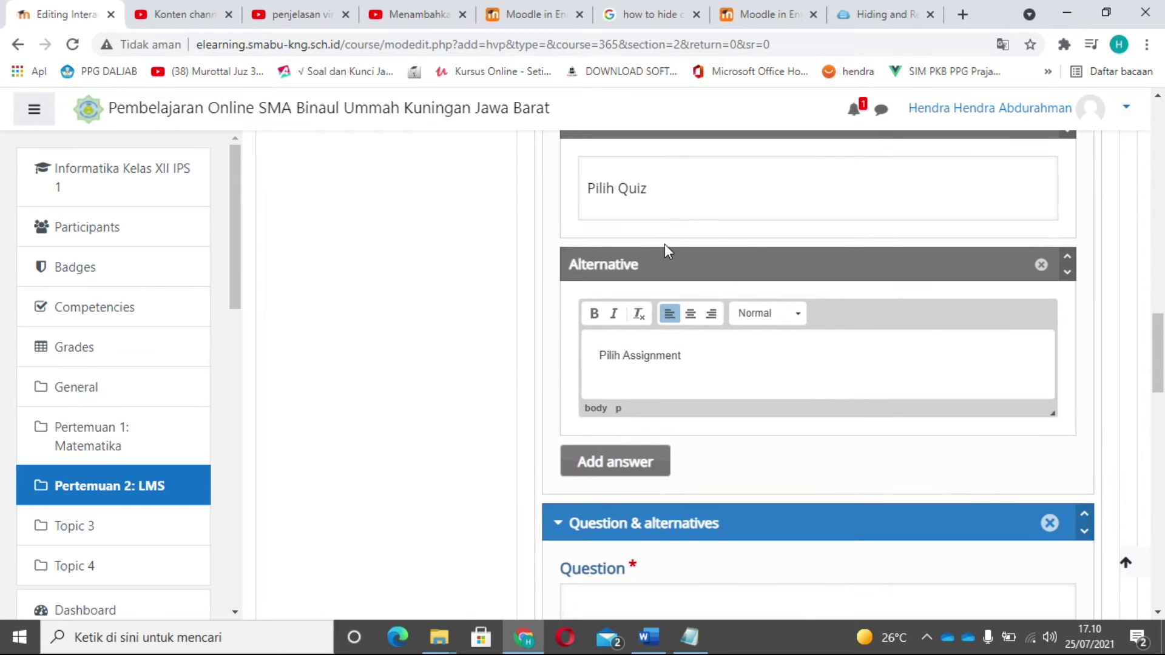
scroll(502, 309, up, 2)
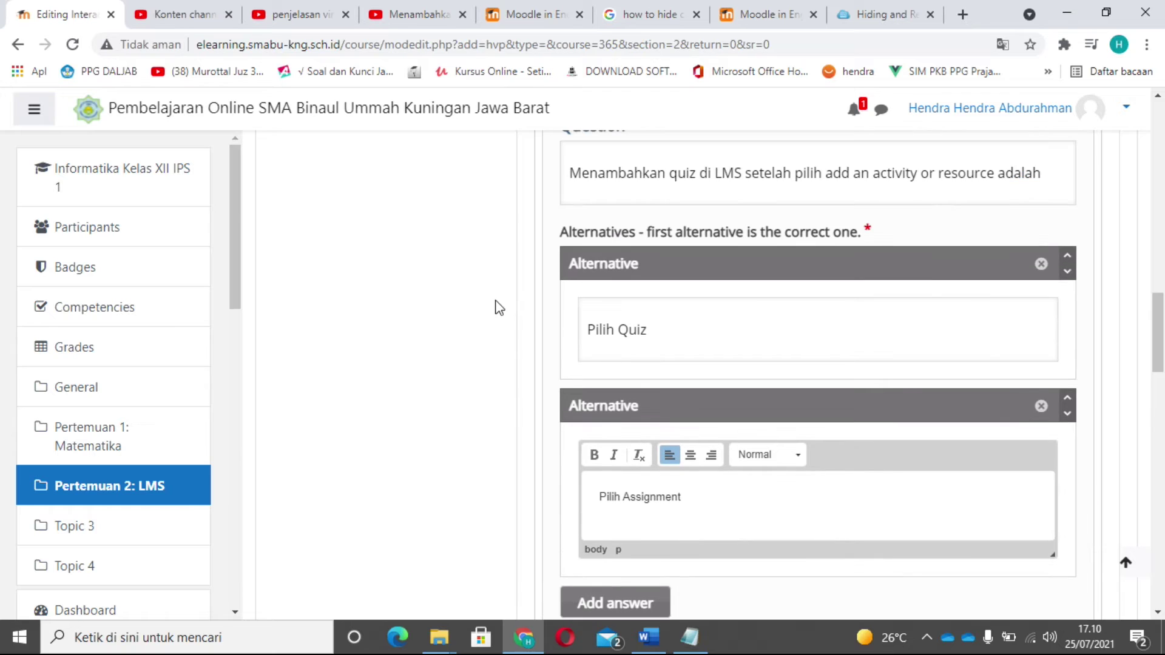
scroll(485, 307, down, 2)
click(595, 464)
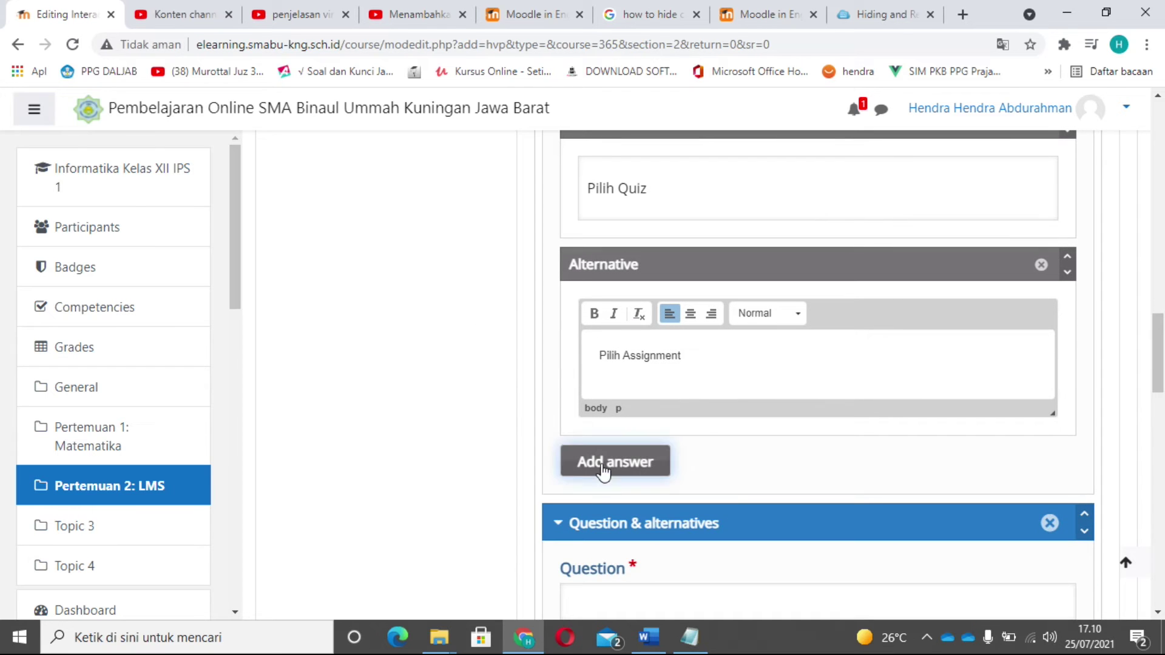
scroll(546, 370, down, 2)
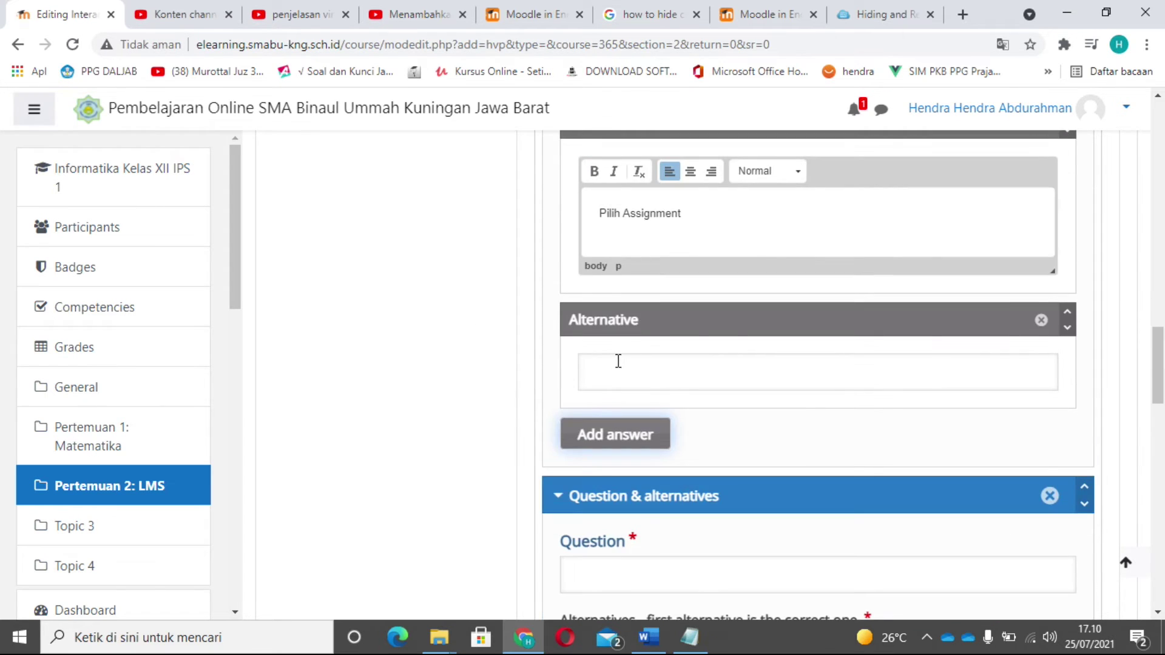
click(625, 375)
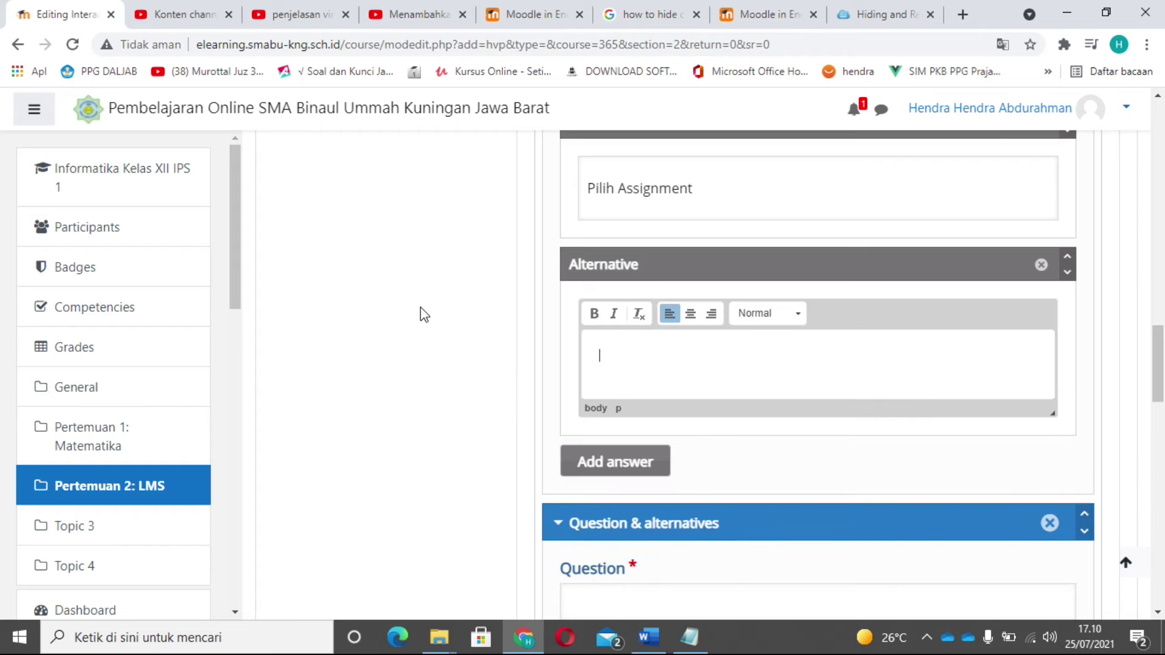
text(Pilih H5P)
Add a fourth alternative with the text "Pilih Lesson" and try to add another answer
click(652, 462)
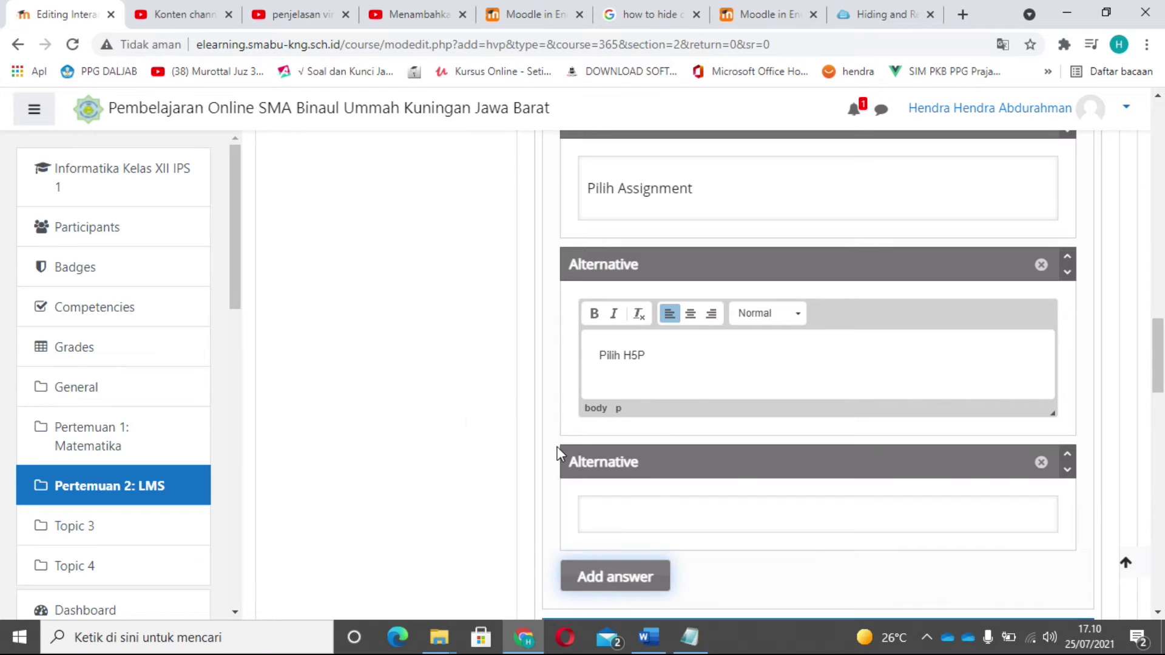
scroll(438, 396, up, 2)
scroll(437, 387, up, 2)
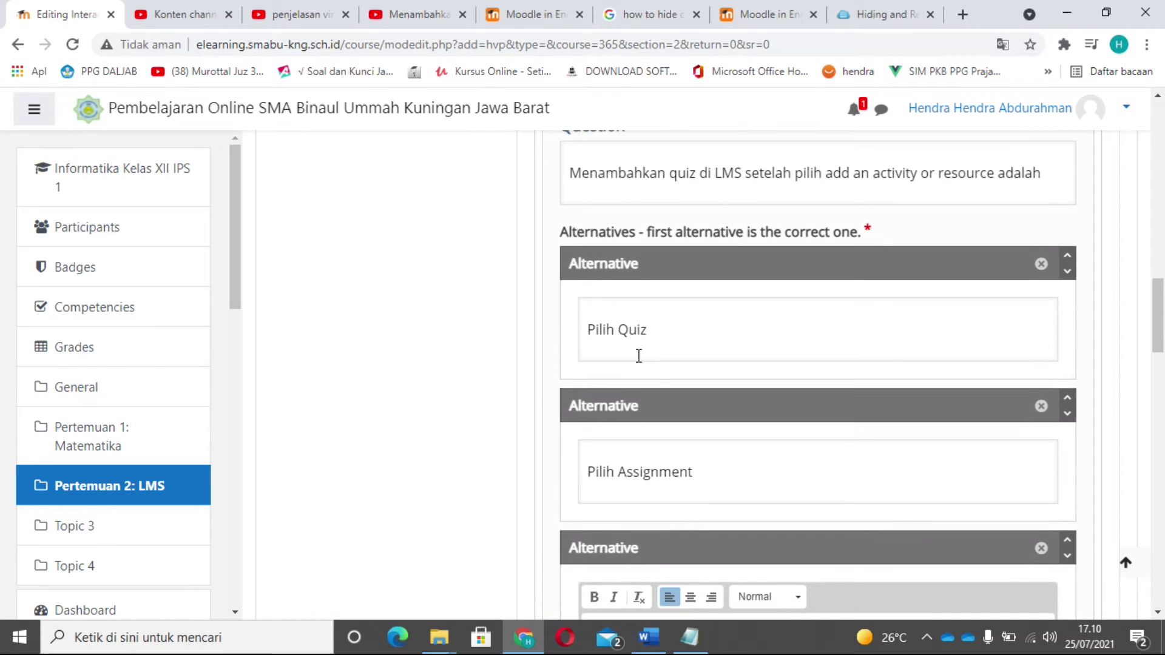
scroll(637, 364, down, 2)
scroll(659, 425, down, 2)
click(627, 523)
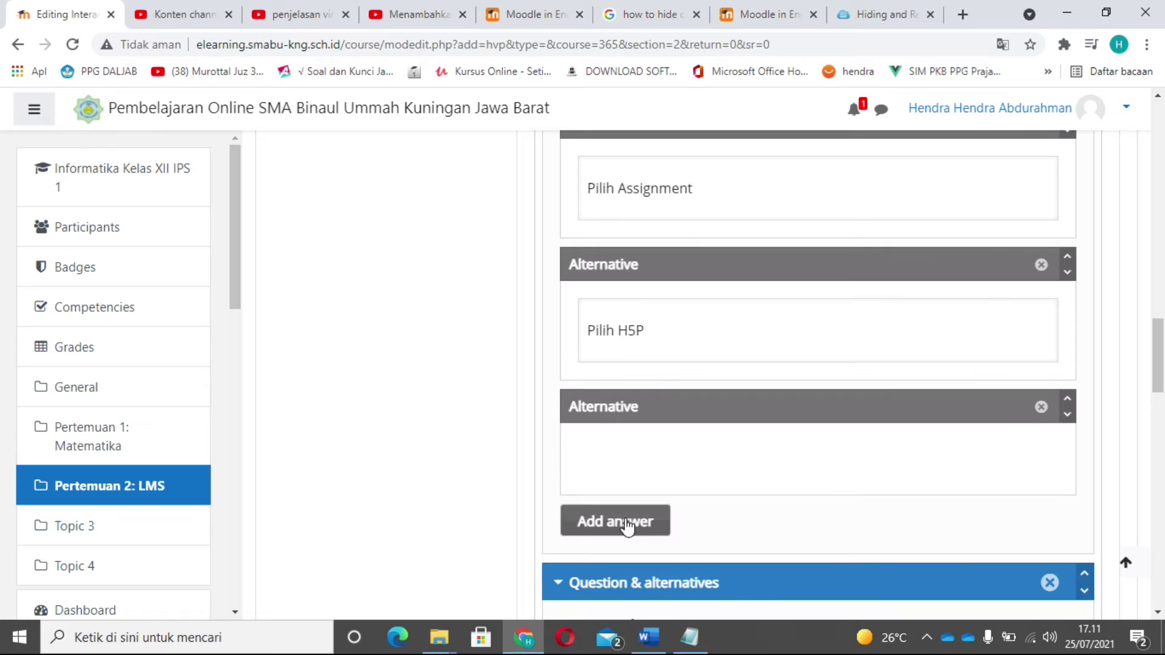
scroll(443, 393, down, 2)
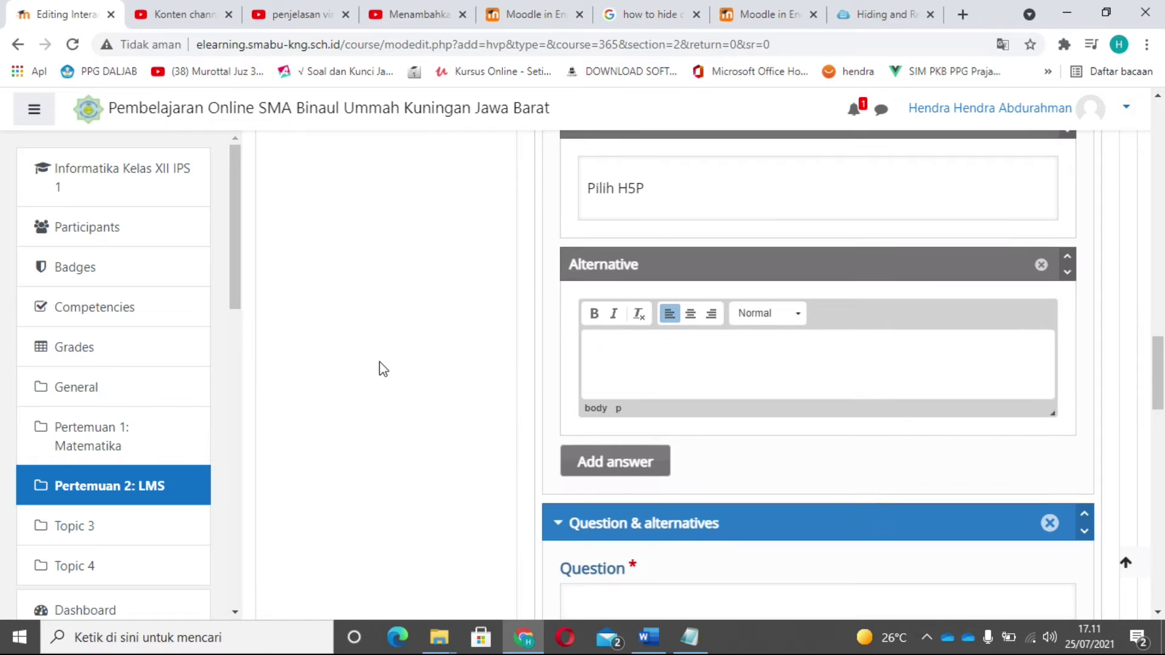
text(Pilih Lesson)
click(597, 462)
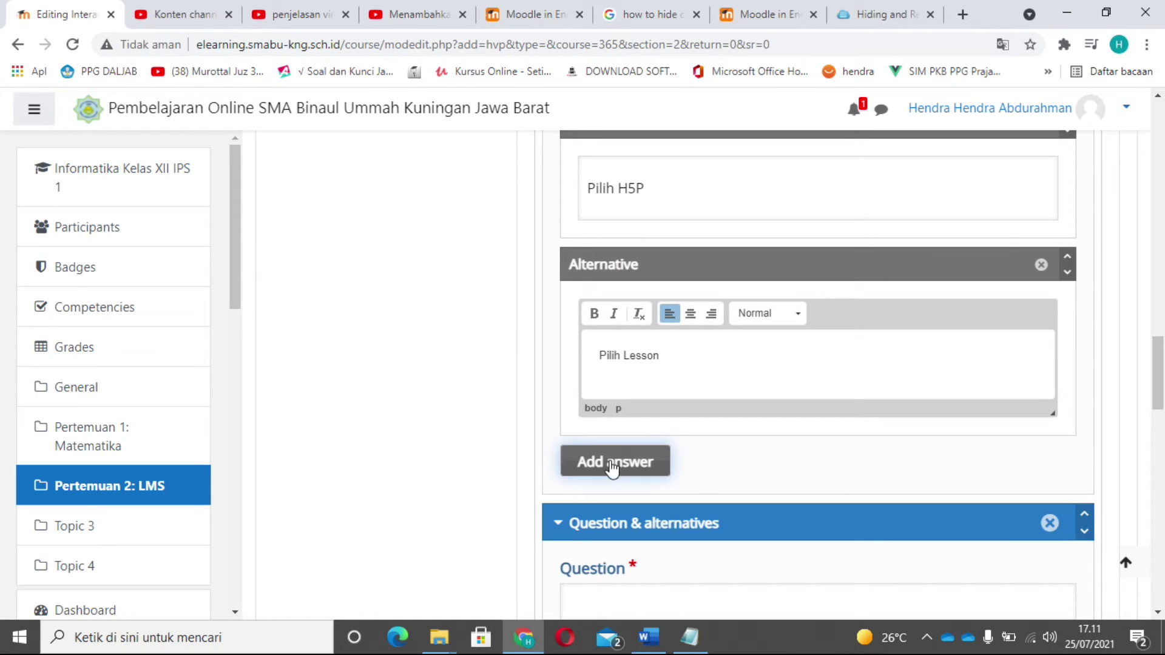
Look over the remaining question, feedback and behaviour settings, and finish the Single Choice Set interaction
scroll(568, 376, down, 2)
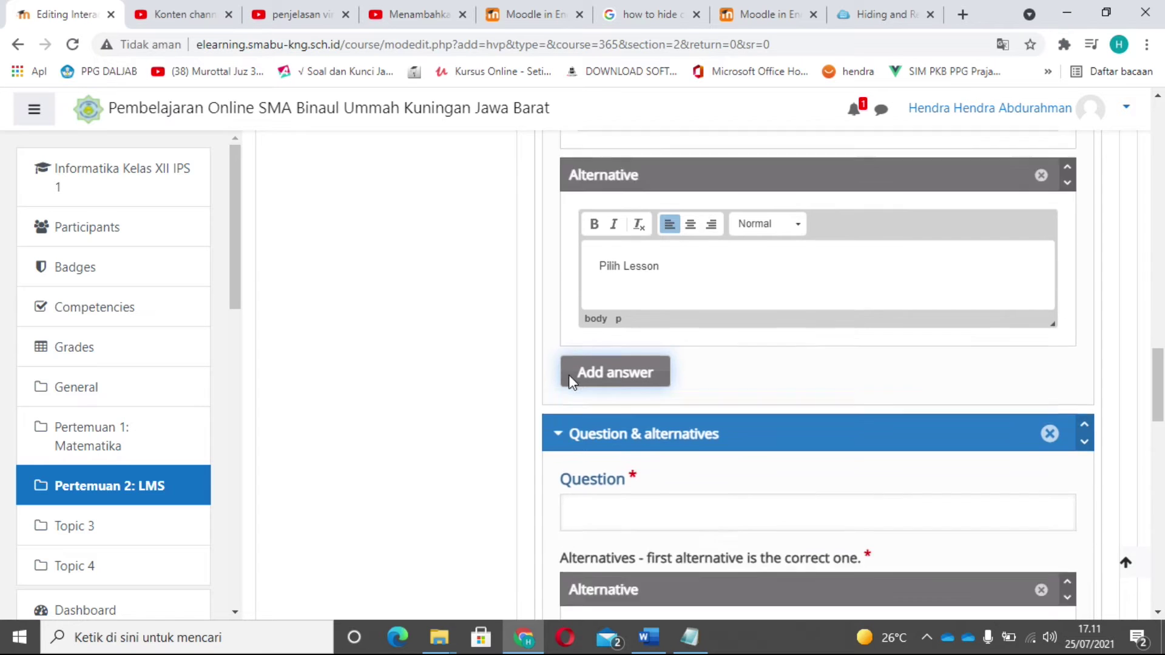
scroll(510, 267, up, 4)
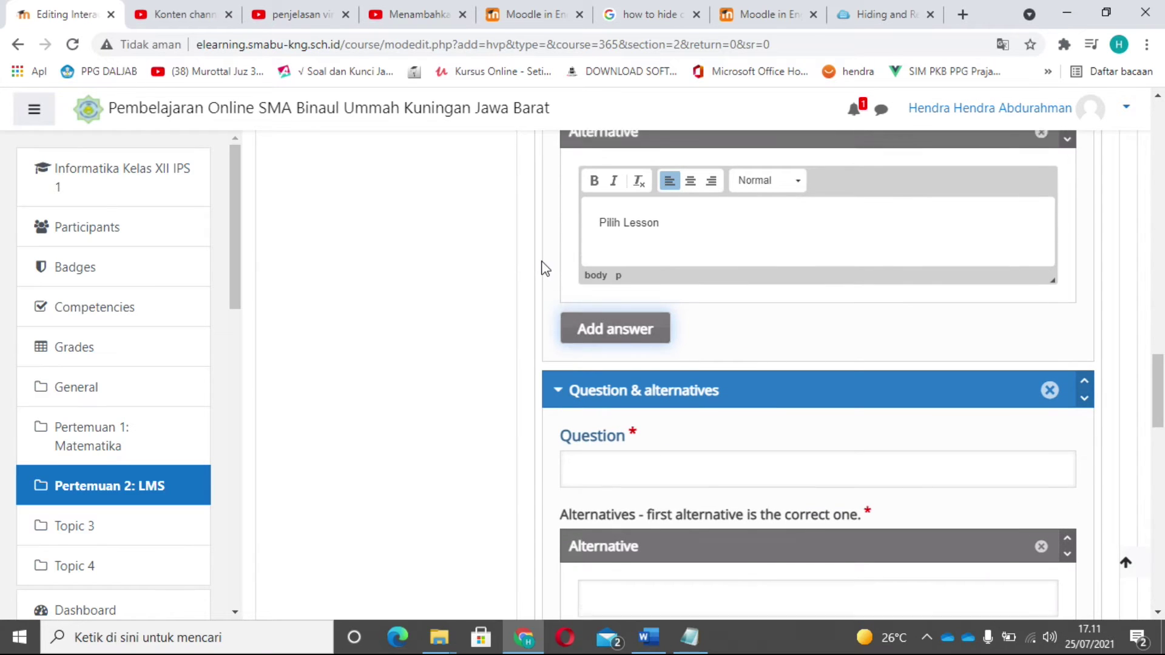
scroll(502, 284, down, 2)
scroll(486, 282, down, 2)
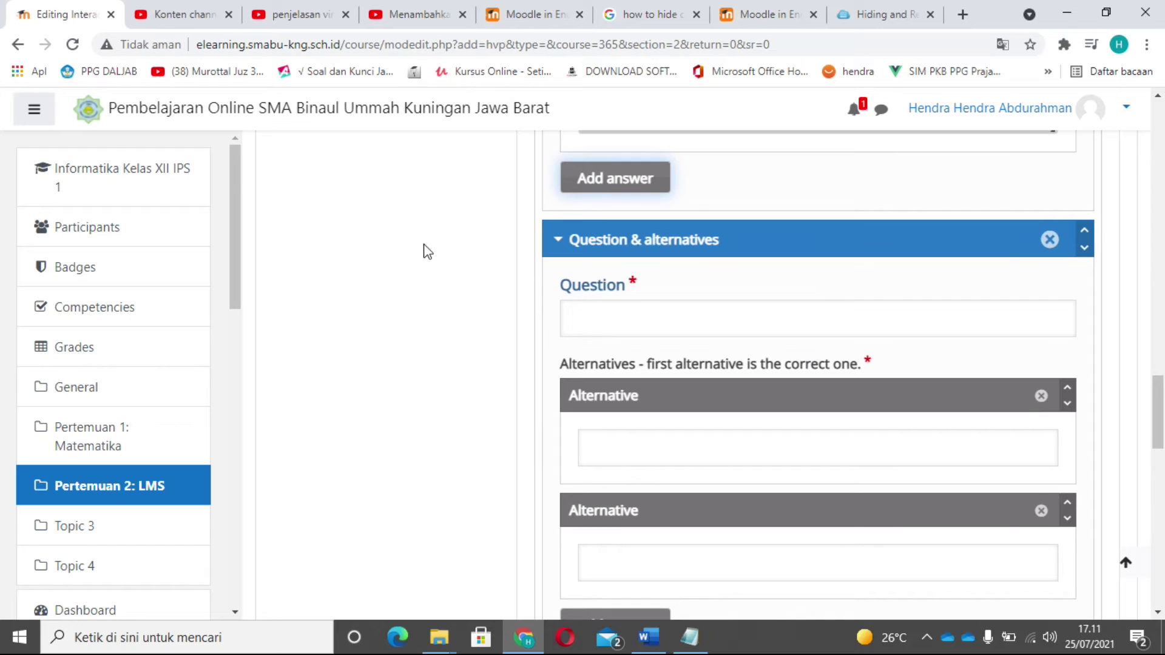
scroll(437, 246, up, 3)
scroll(468, 262, down, 6)
scroll(616, 318, down, 2)
scroll(631, 289, down, 7)
scroll(468, 296, down, 1)
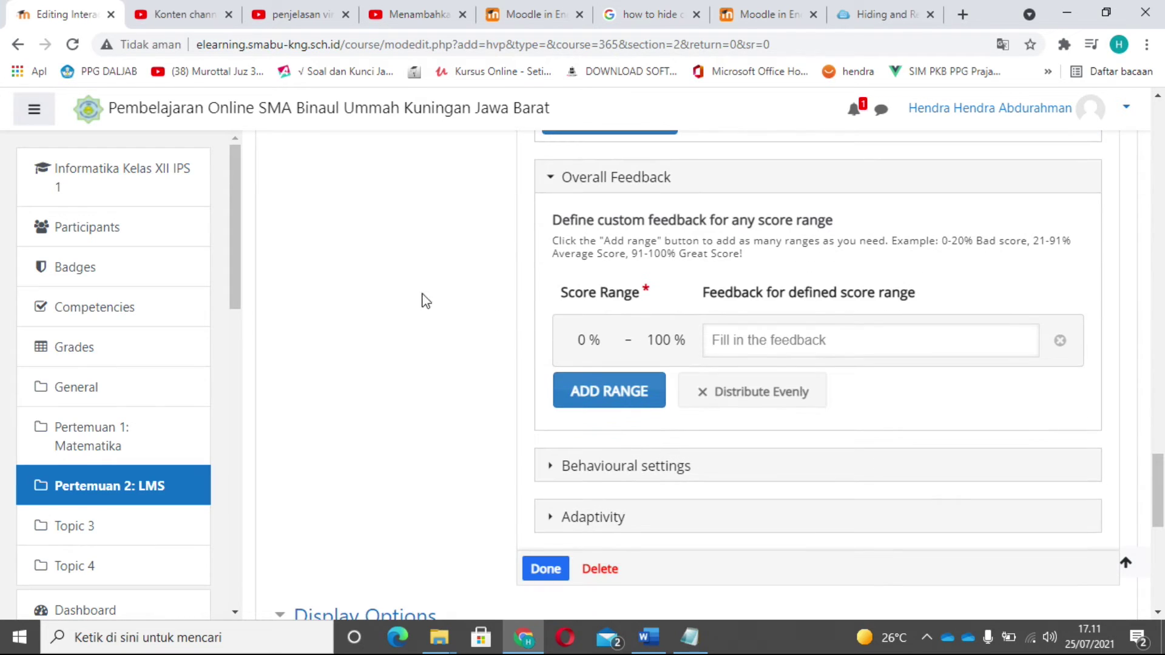
scroll(464, 230, down, 2)
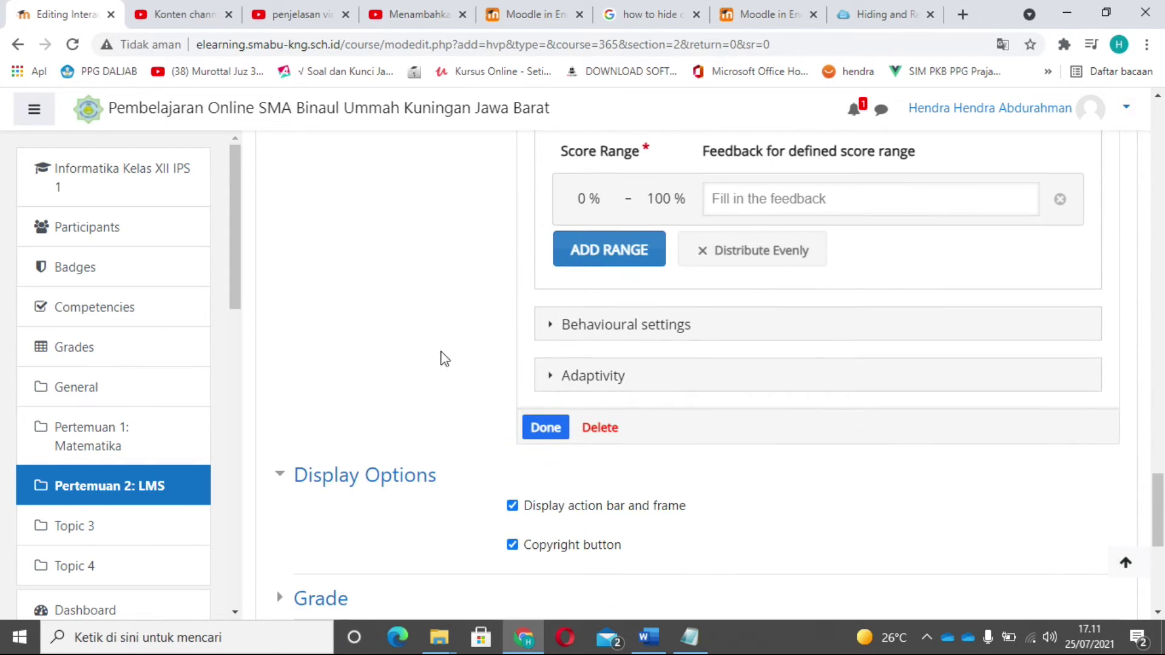
click(539, 428)
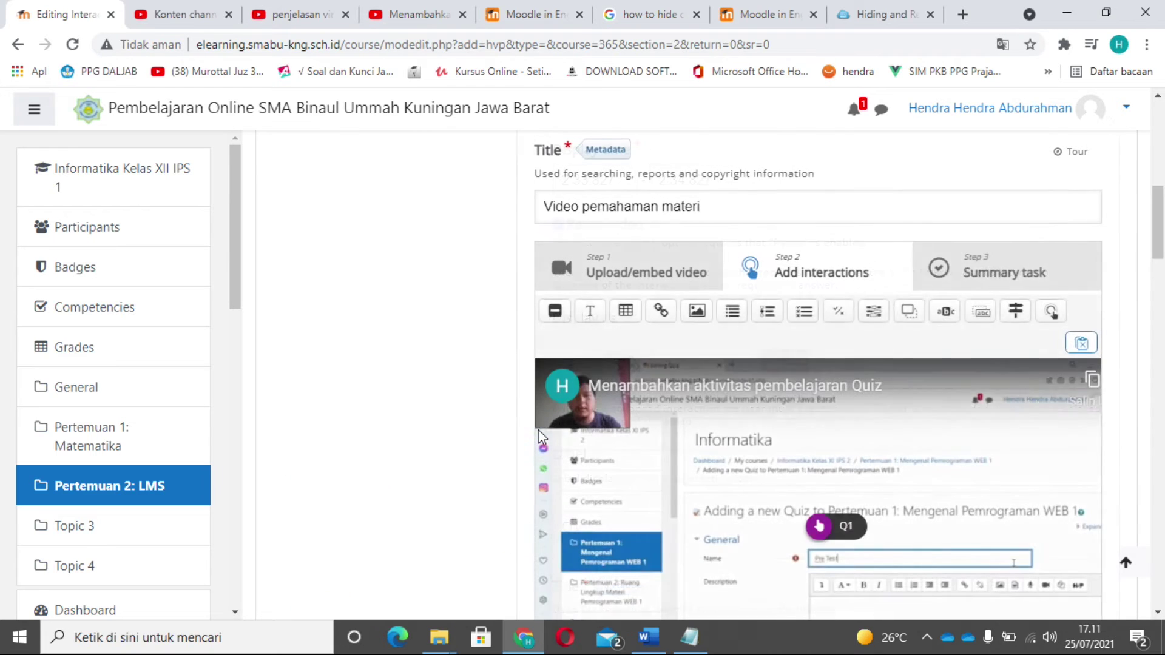
Move the video to about 5:08 and add a True/False Question interaction there
scroll(449, 410, down, 2)
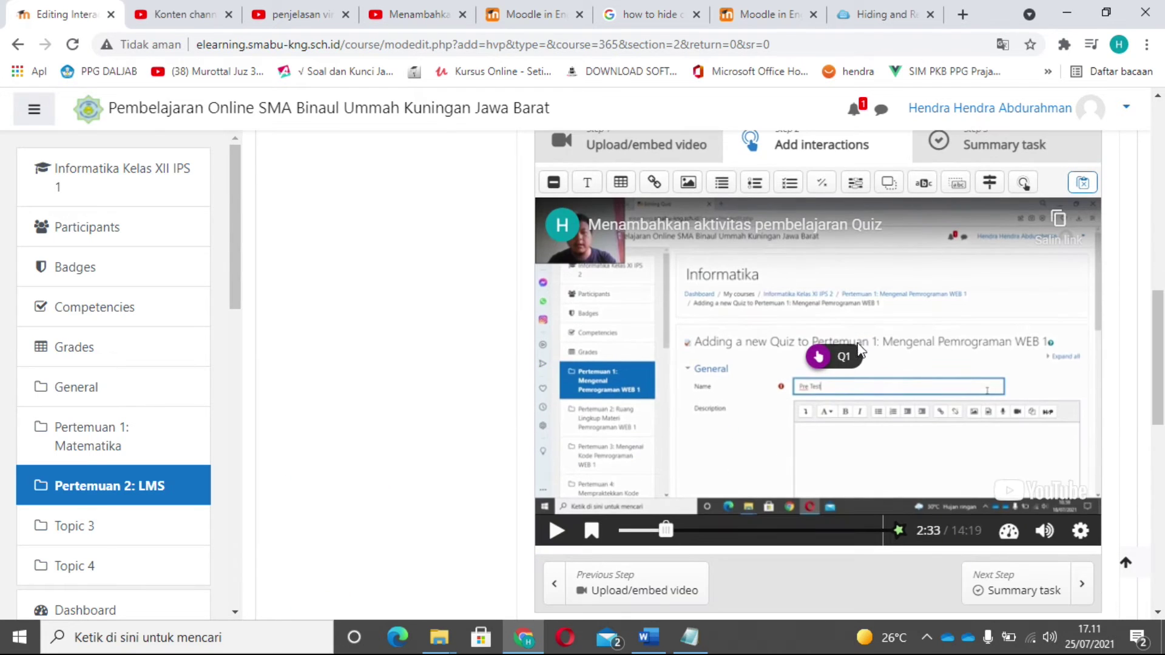
click(715, 531)
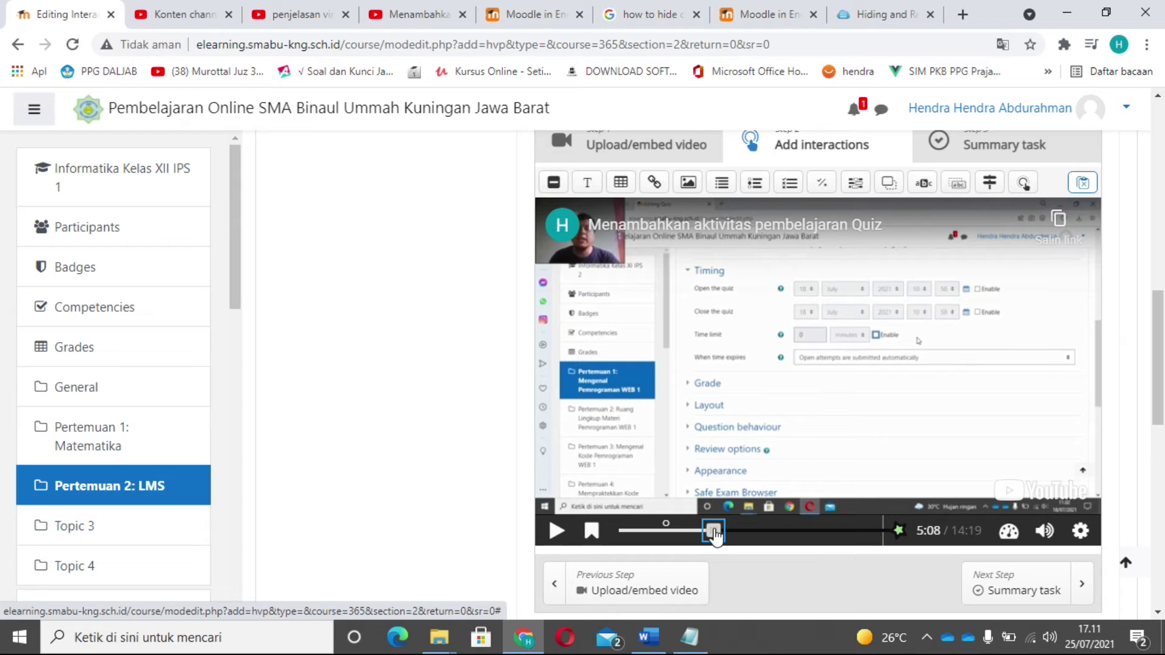
click(820, 185)
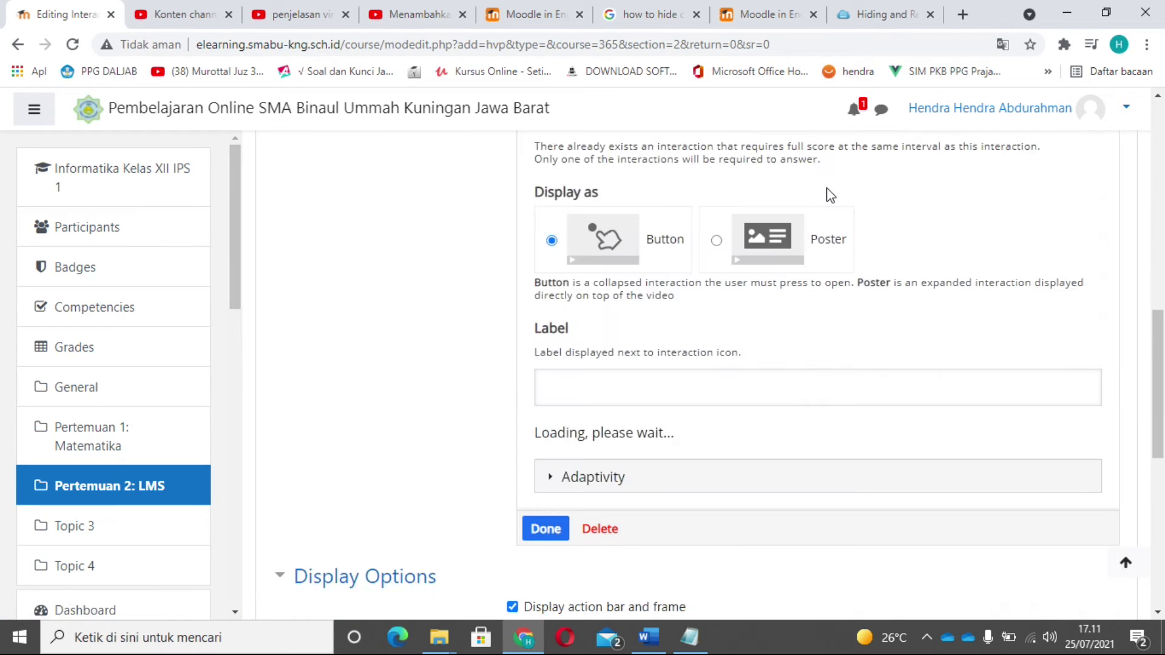
Set the True/False interaction's display end time to 5:09.49 and make it pause the video
scroll(500, 237, up, 2)
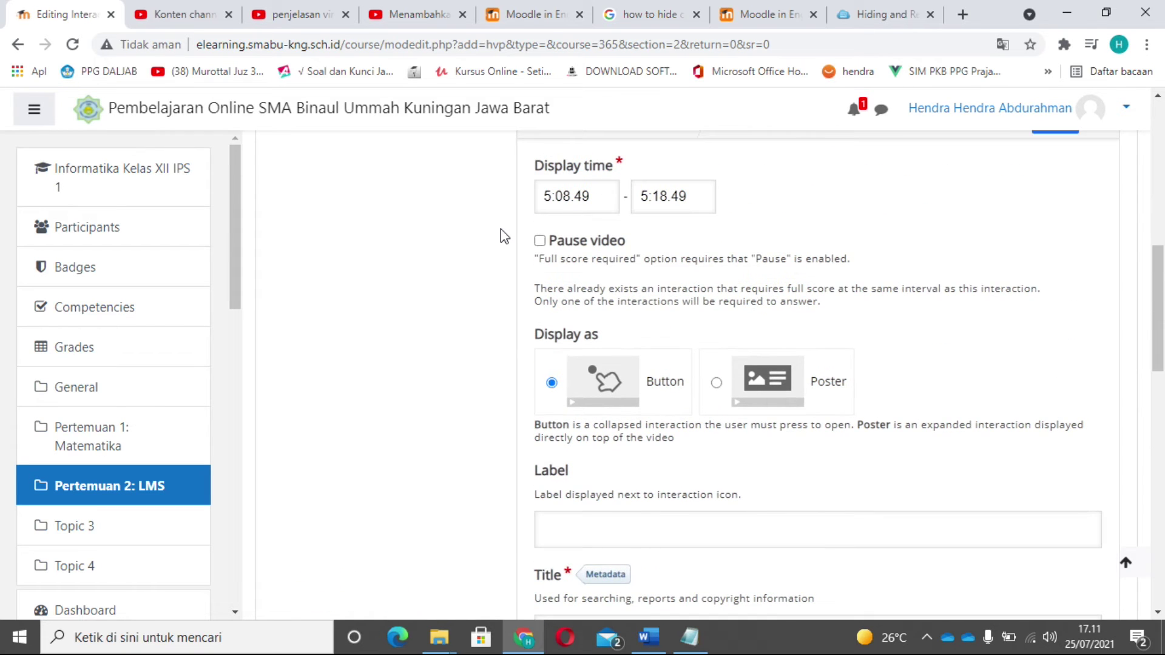
scroll(500, 236, up, 2)
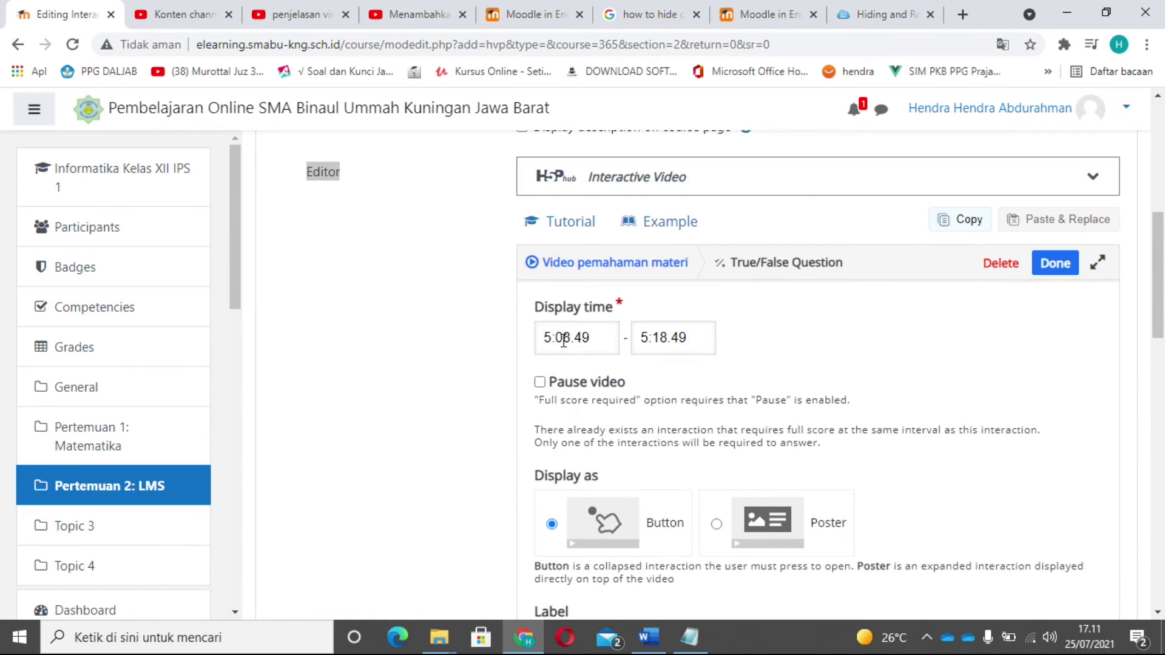
drag(654, 338, 667, 338)
text(09)
click(539, 383)
Label the True/False Question interaction "Q2"
scroll(739, 401, down, 5)
click(648, 397)
text(Q2)
Enter "Pengaturan pengerjaan quiz di atur pada bagian timing" as the True/False question and finish the interaction
scroll(403, 358, down, 5)
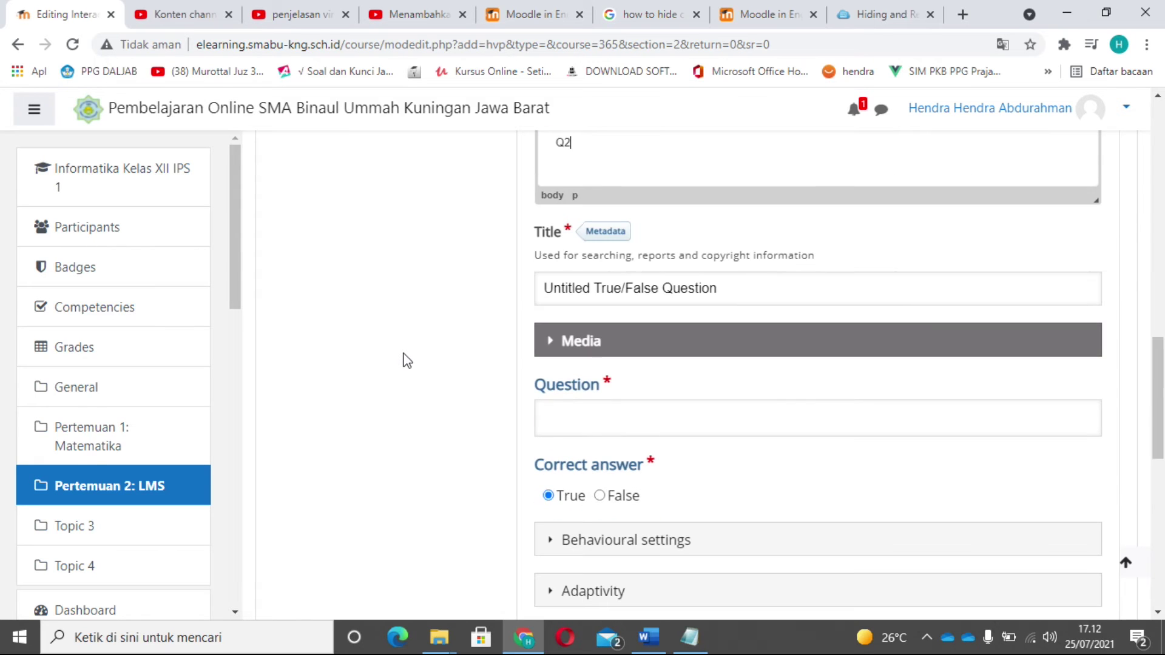
scroll(405, 360, down, 2)
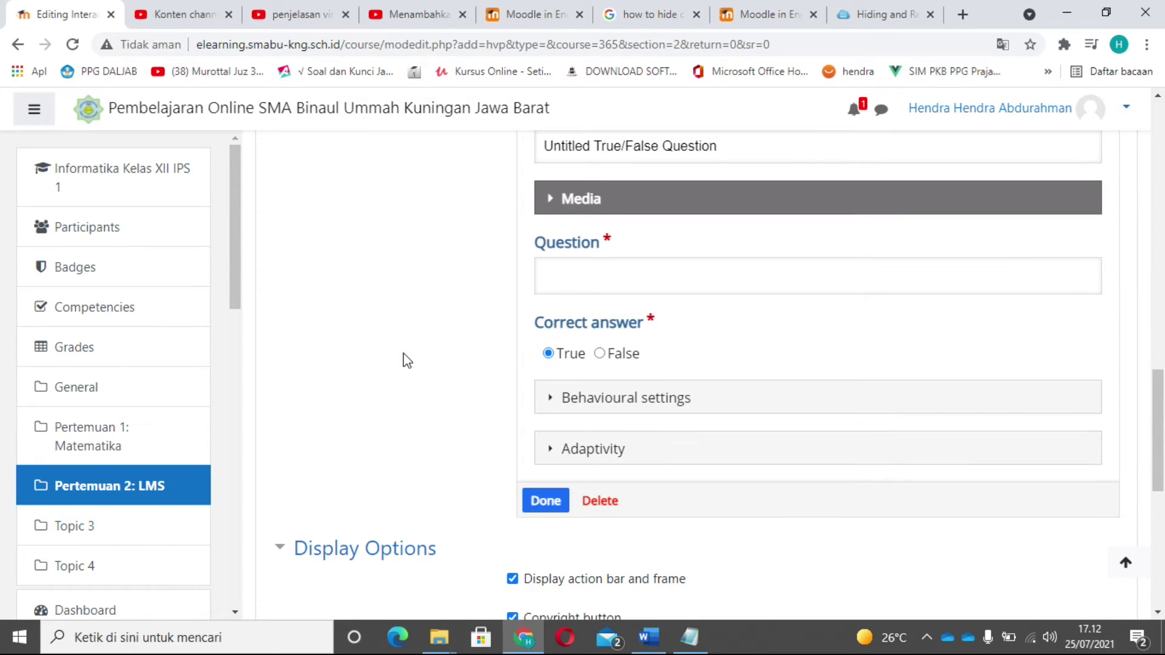
click(592, 270)
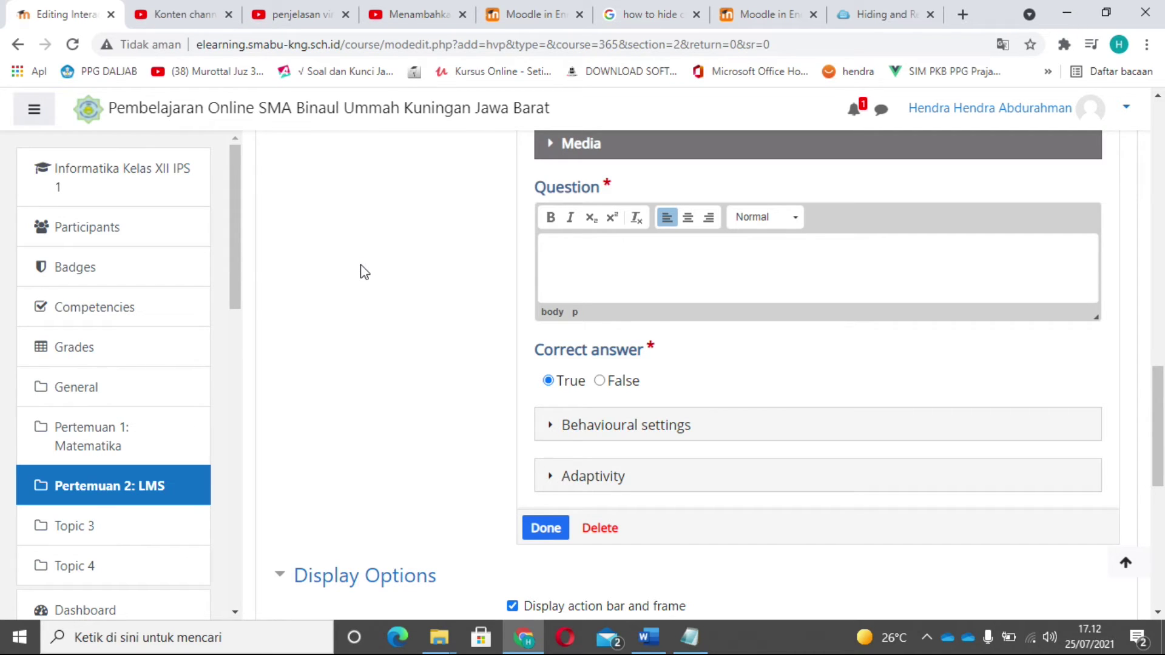
scroll(357, 294, up, 10)
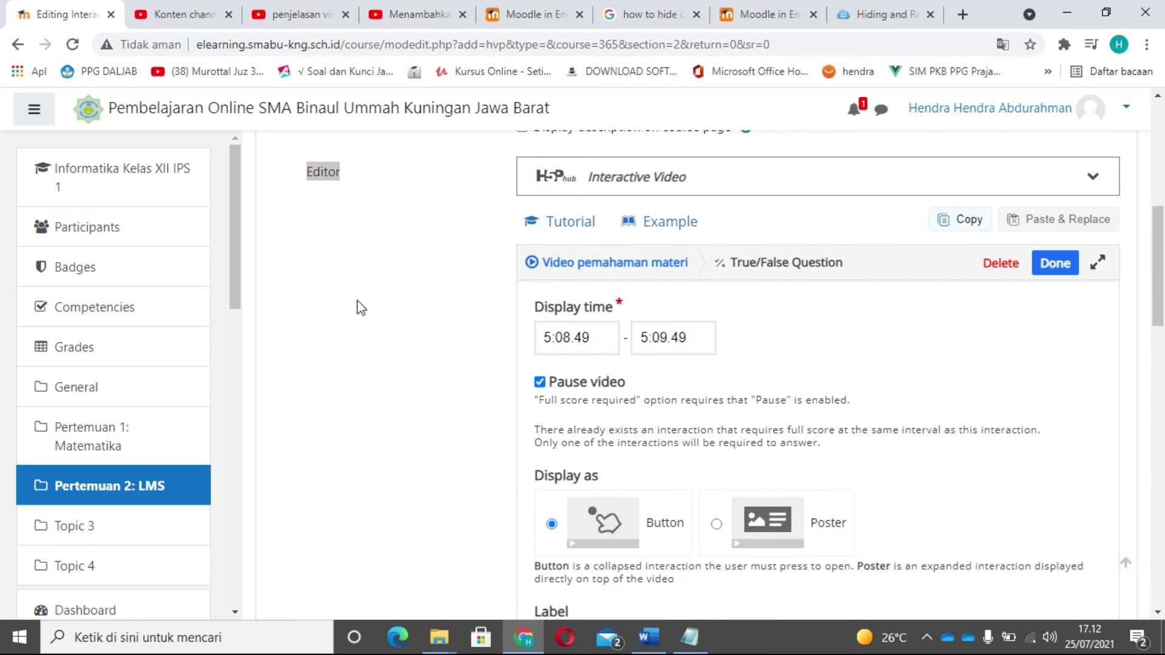
scroll(361, 308, up, 5)
scroll(361, 305, down, 7)
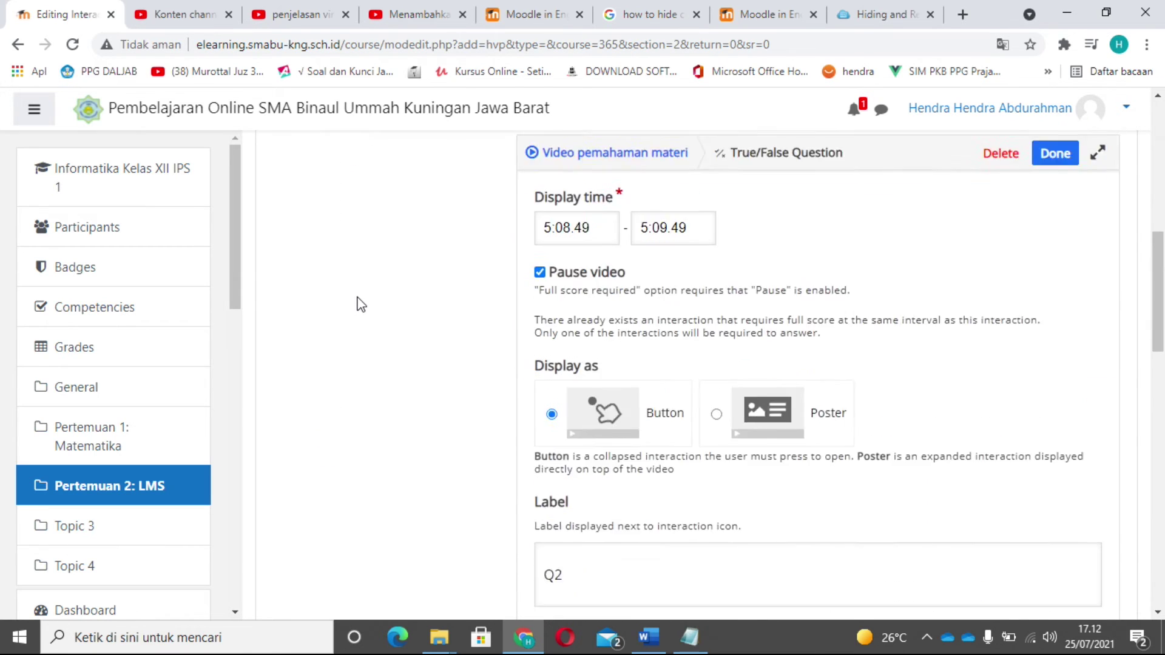
scroll(361, 305, down, 5)
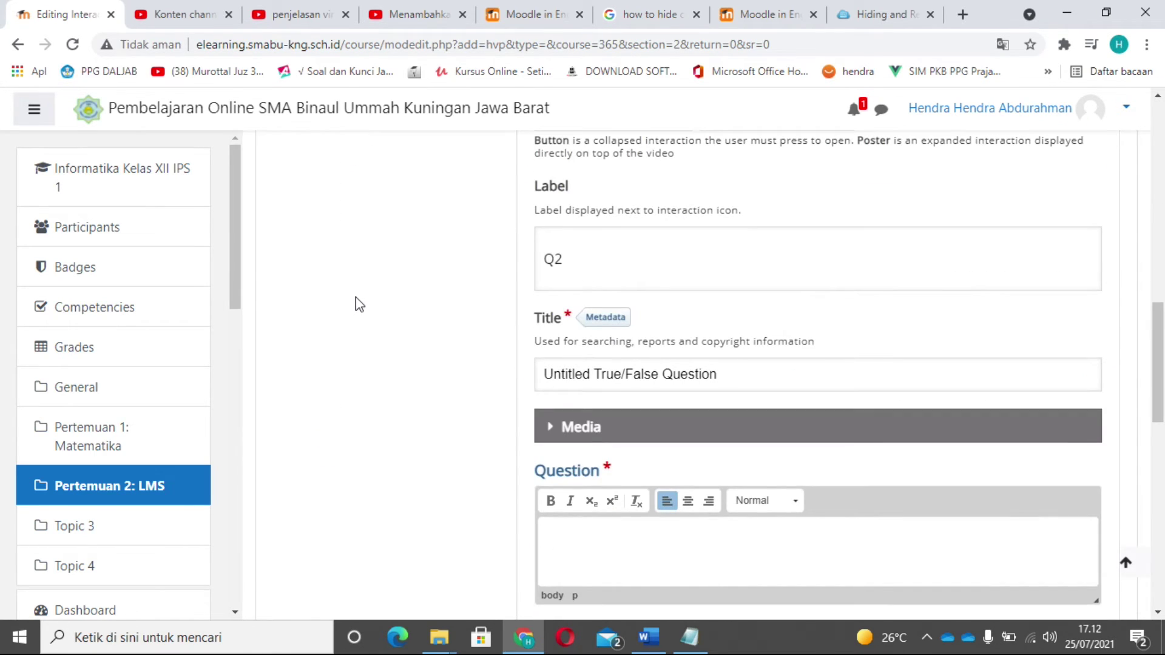
scroll(361, 305, down, 2)
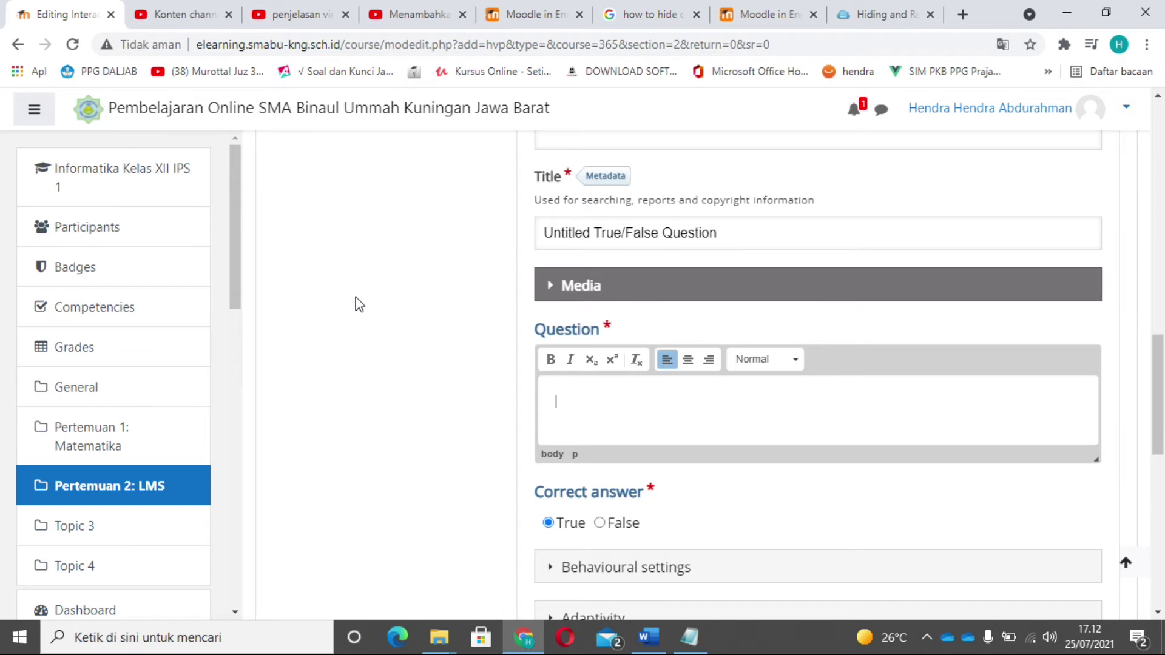
text(Pengaturan quiz haru)
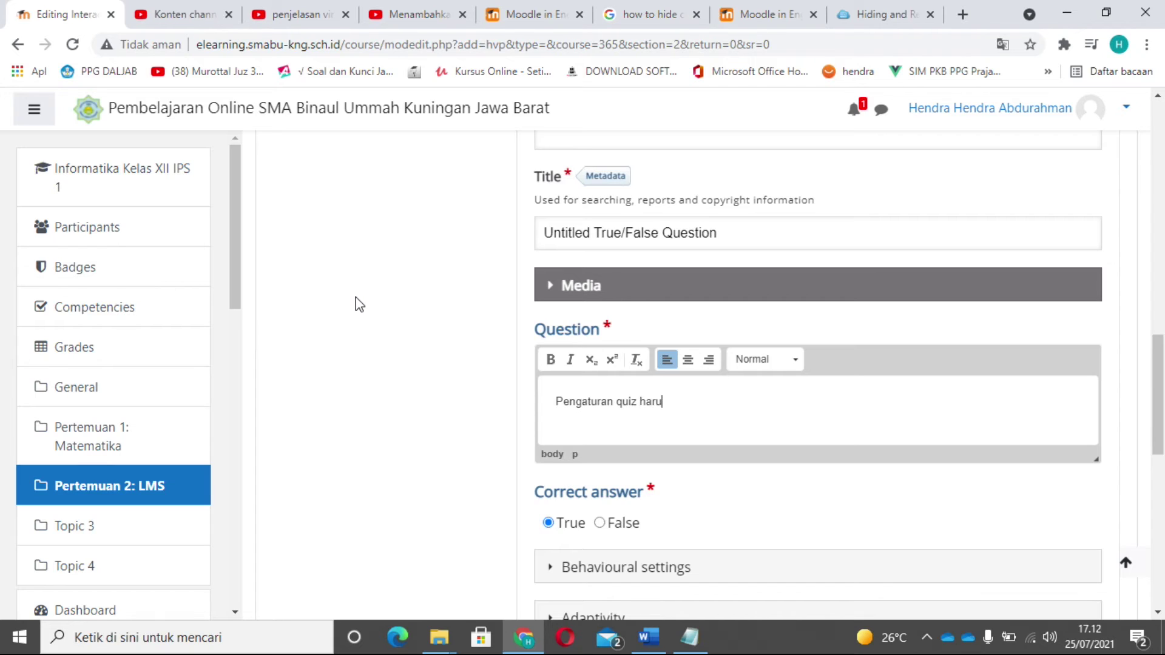
text(s diatur)
key(BackSpace)
key(BackSpace)
key(BackSpace)
key(BackSpace)
key(BackSpace)
key(BackSpace)
key(BackSpace)
key(BackSpace)
key(BackSpace)
key(BackSpace)
key(BackSpace)
key(BackSpace)
text(pengerjaan quiz di atur pada bag)
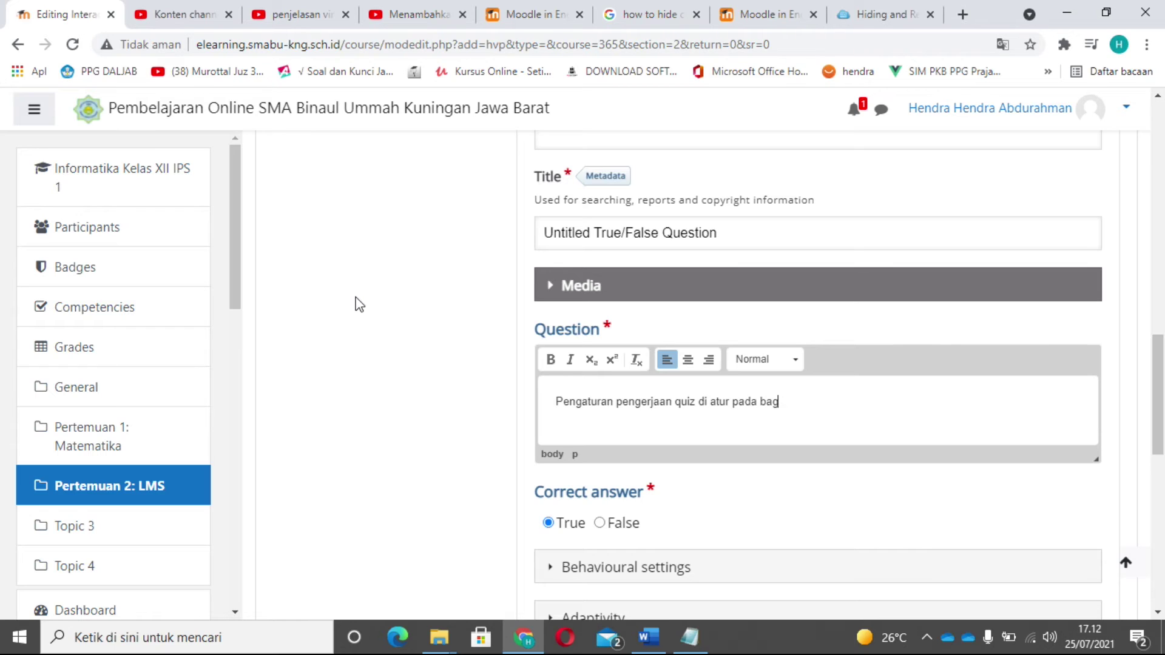
text(ian tim)
text(ing)
text( d)
text(i pen)
key(BackSpace)
key(BackSpace)
key(BackSpace)
key(BackSpace)
scroll(364, 315, down, 2)
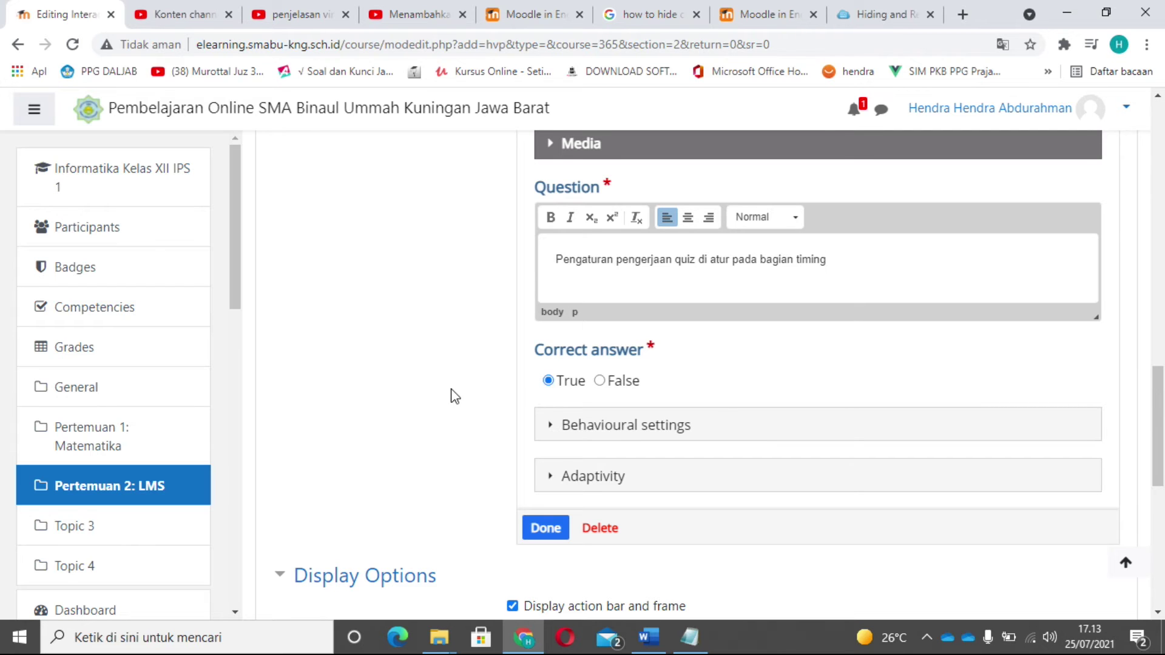
scroll(449, 388, down, 2)
click(545, 387)
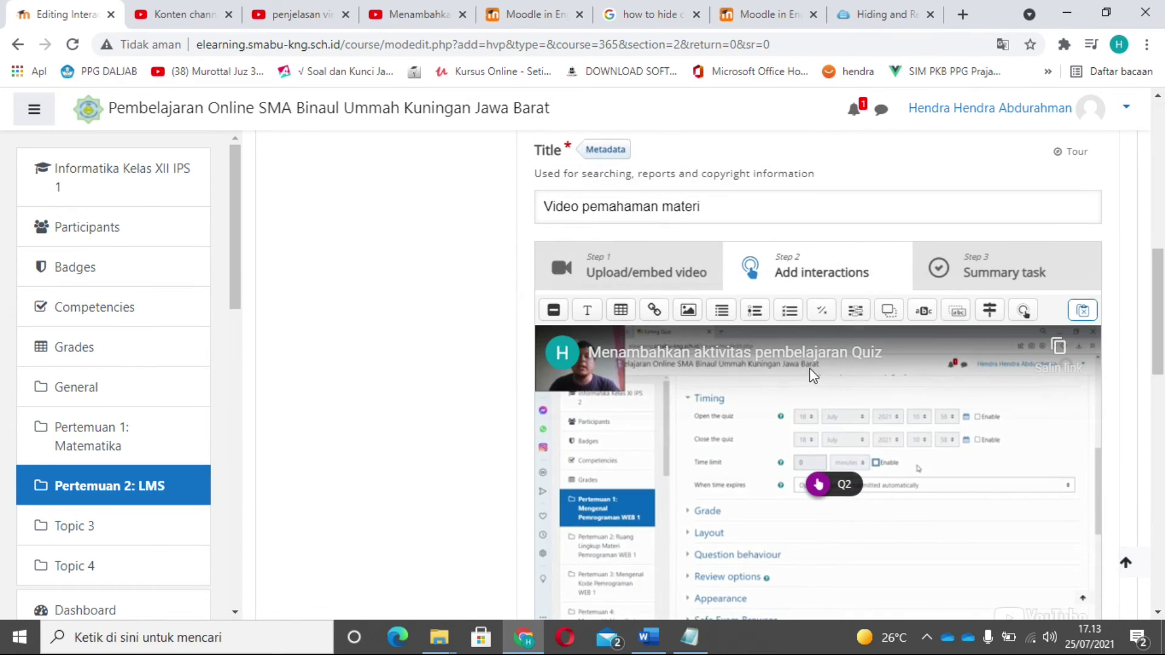
Move the video to about 8:23 and add a Single Choice Set interaction there
scroll(802, 369, down, 2)
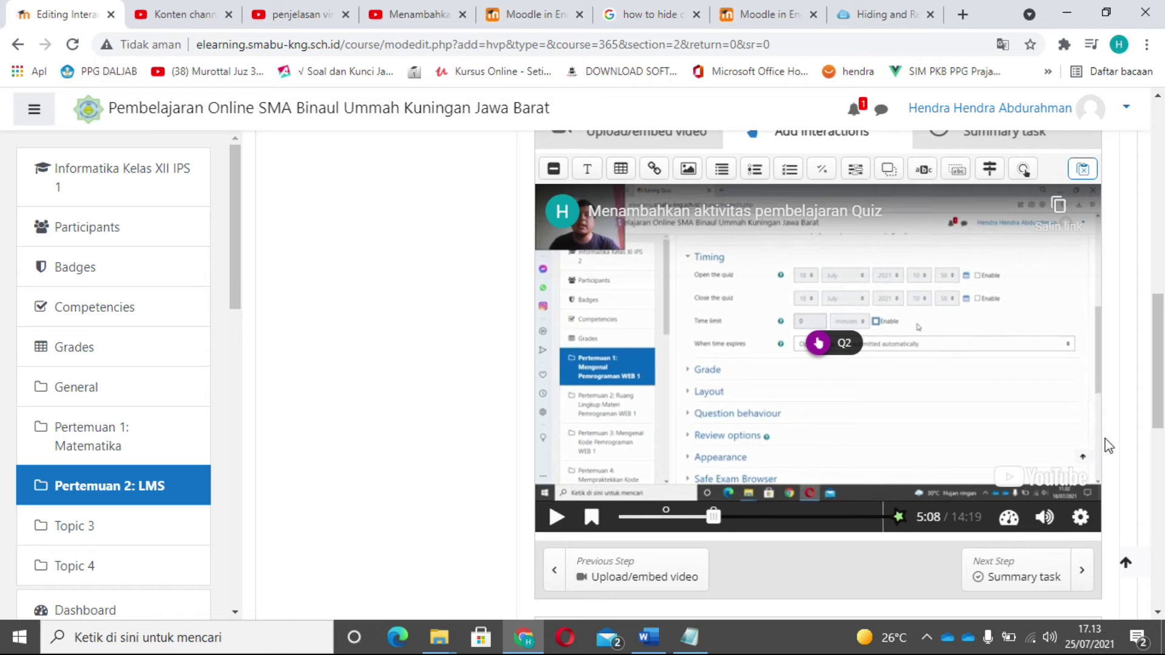
click(773, 517)
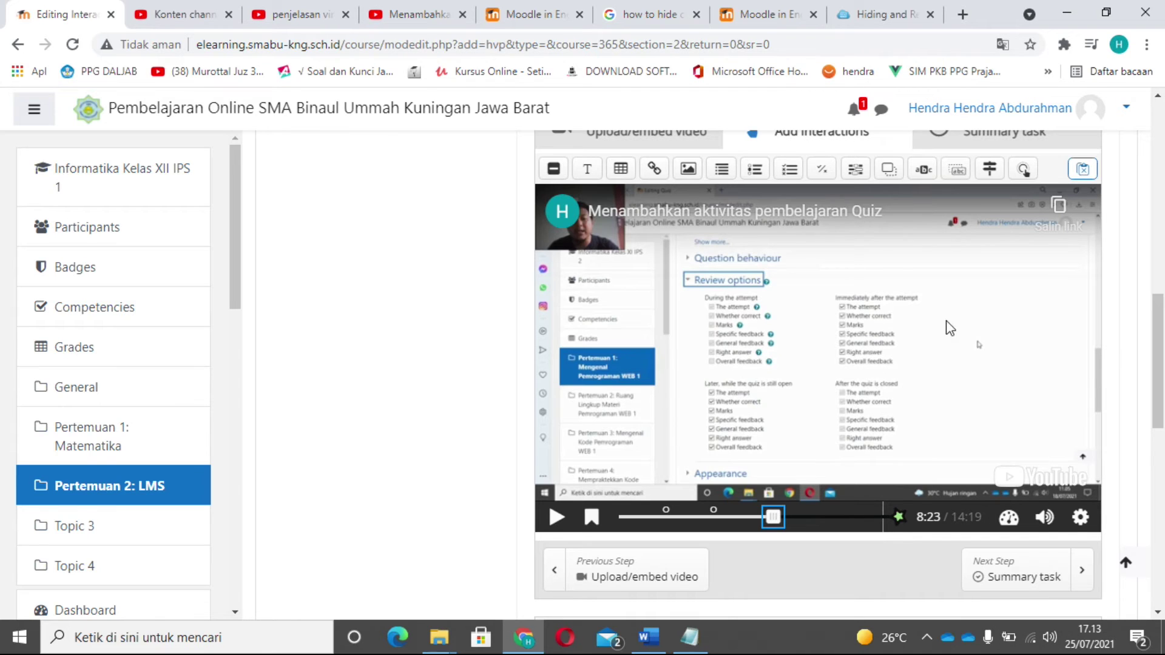
scroll(944, 358, down, 2)
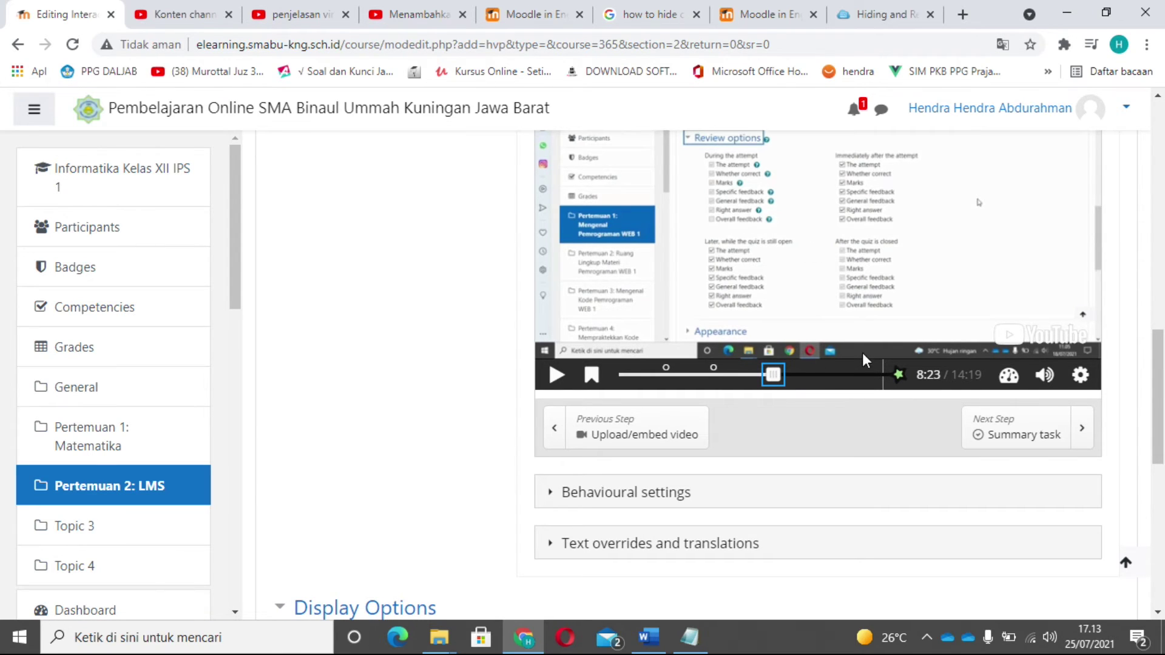
scroll(862, 354, up, 2)
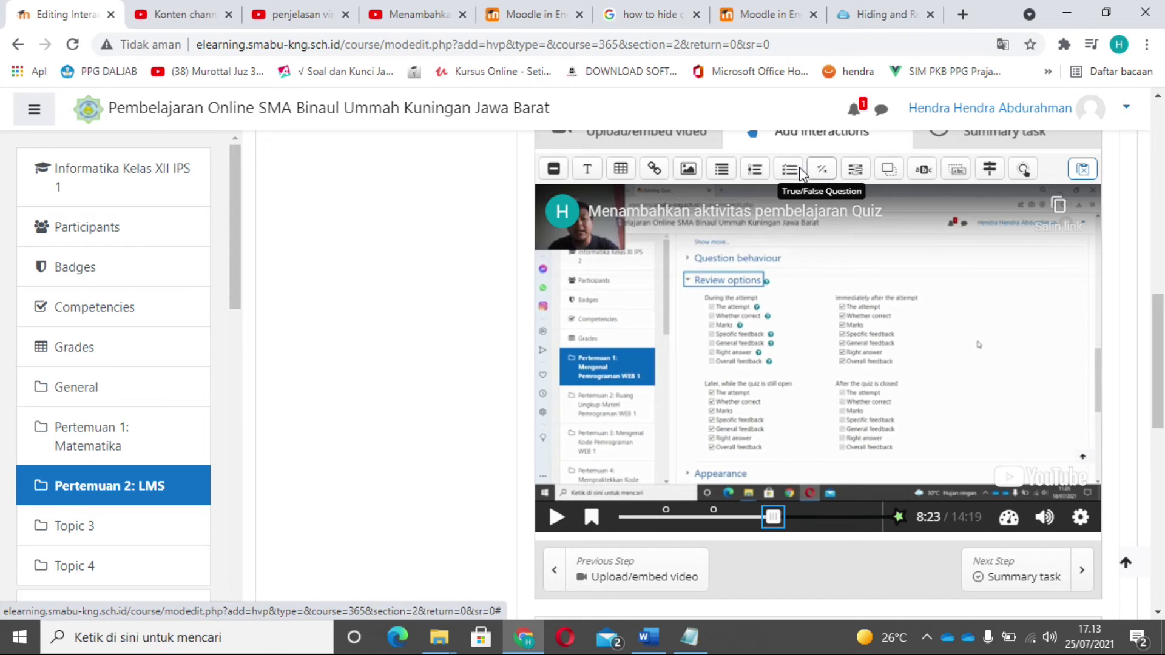
click(754, 170)
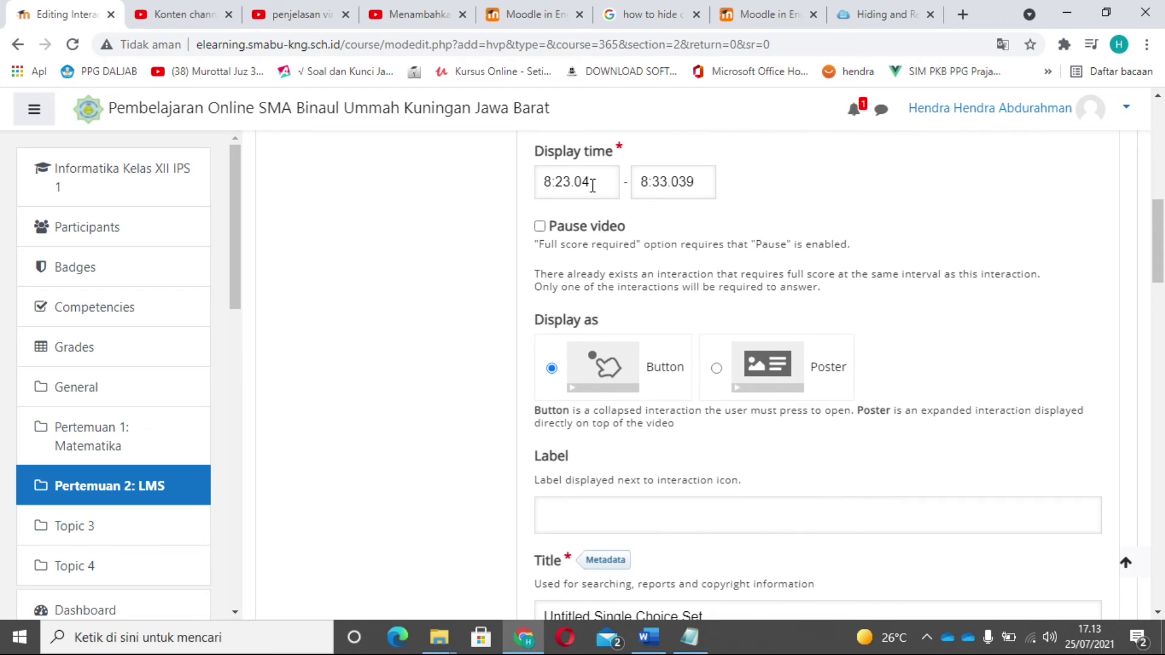
Set the Single Choice Set's display end time to 8:24.039 and make it pause the video
drag(653, 181, 664, 181)
text(24)
click(541, 226)
Label the Single Choice Set interaction "Q3"
scroll(606, 241, down, 5)
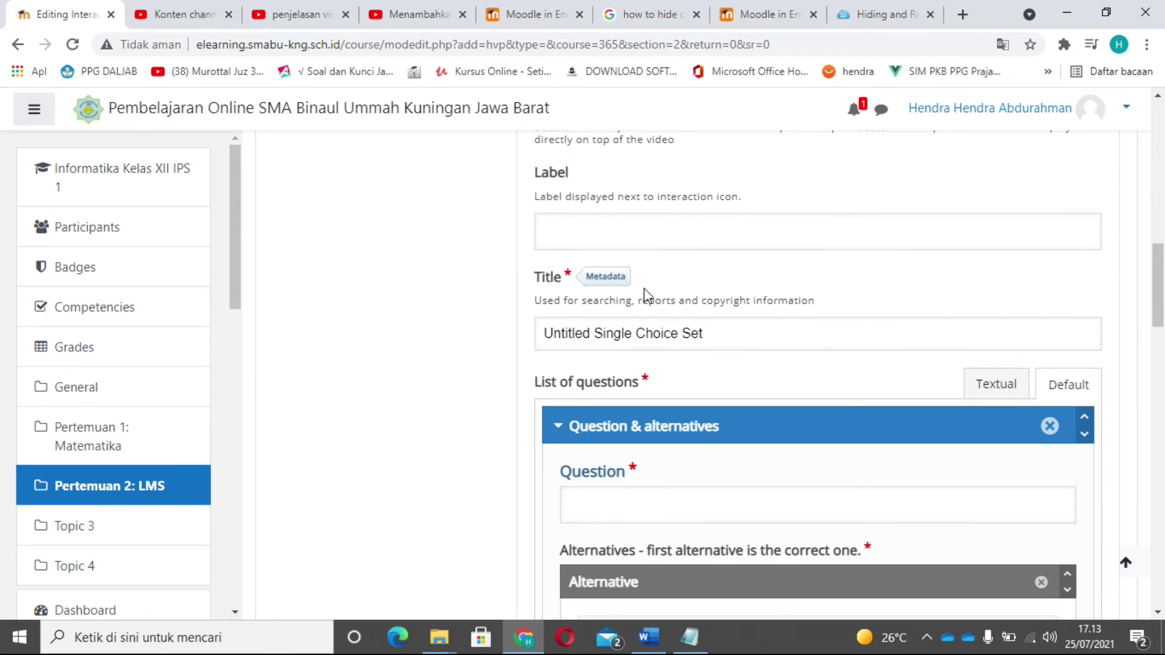
click(631, 229)
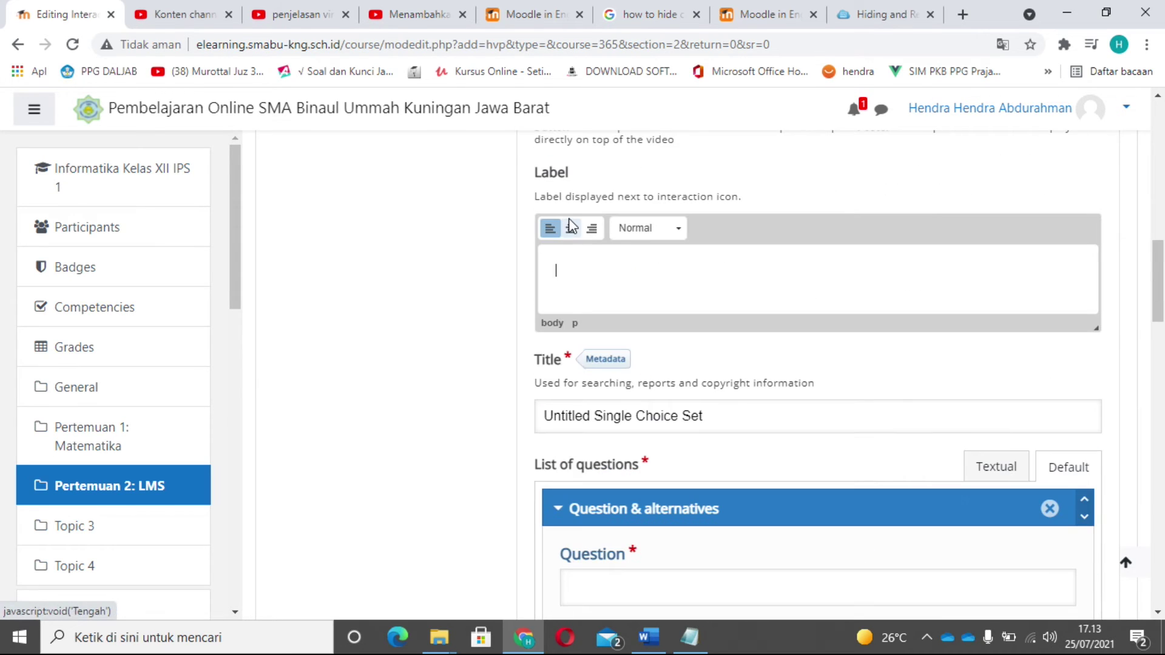
text(Q1)
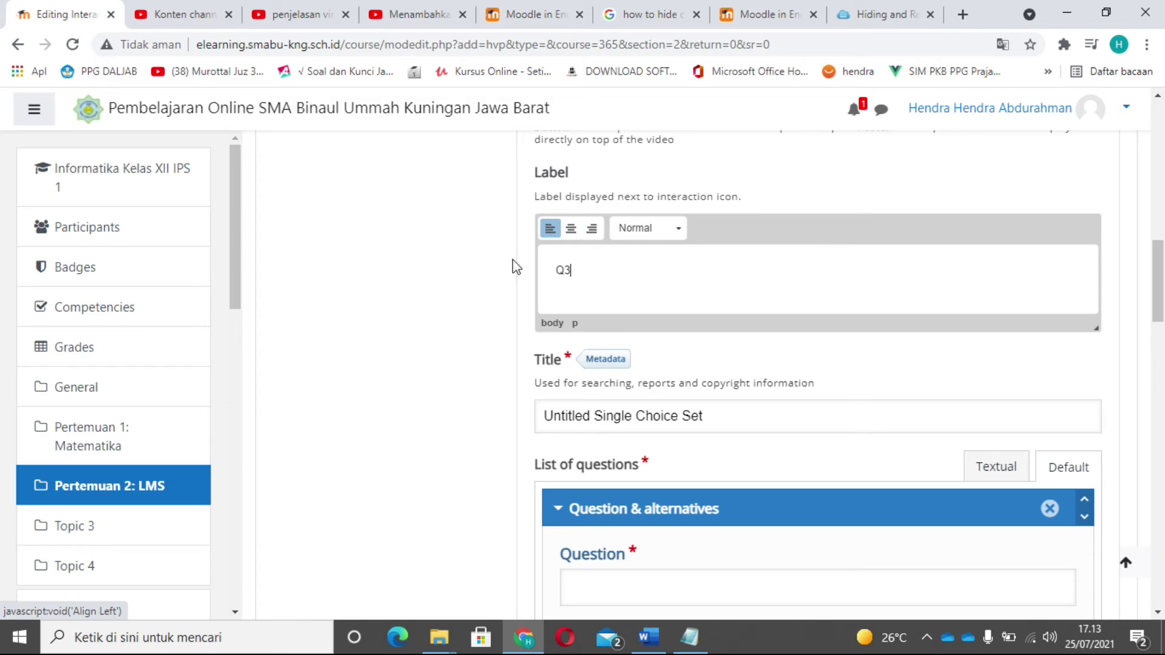
Enter the first question as "Memunculkan kunci jawaban berada pada bagian pengaturan quiz di elemen ..."
scroll(467, 338, down, 2)
scroll(468, 337, down, 2)
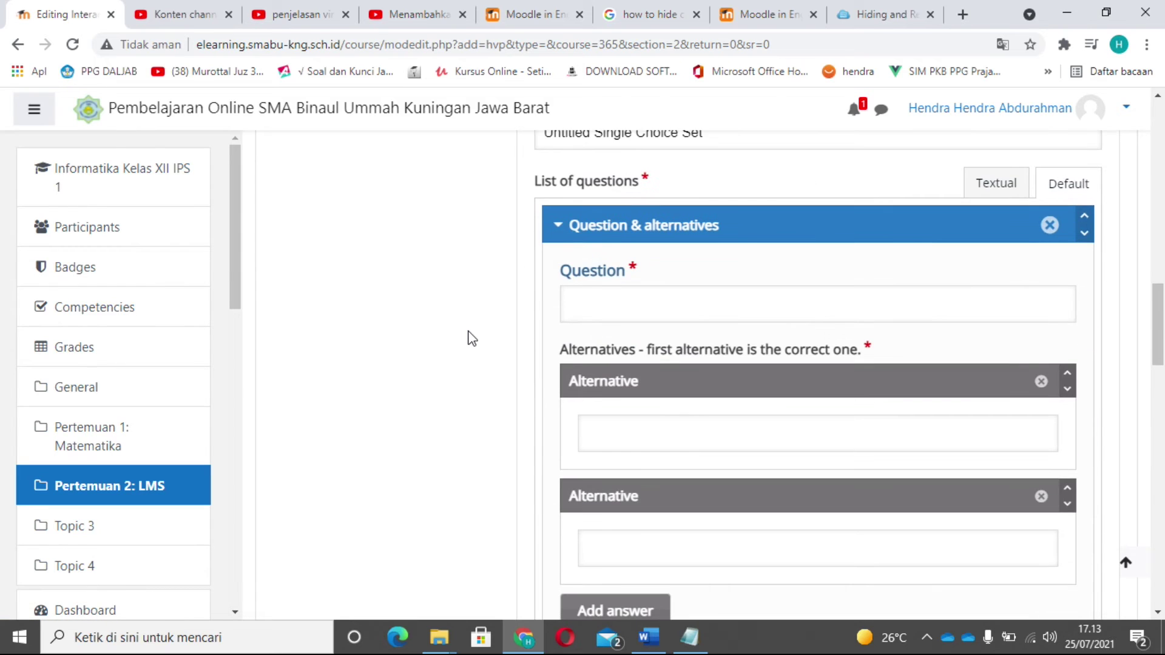
click(588, 308)
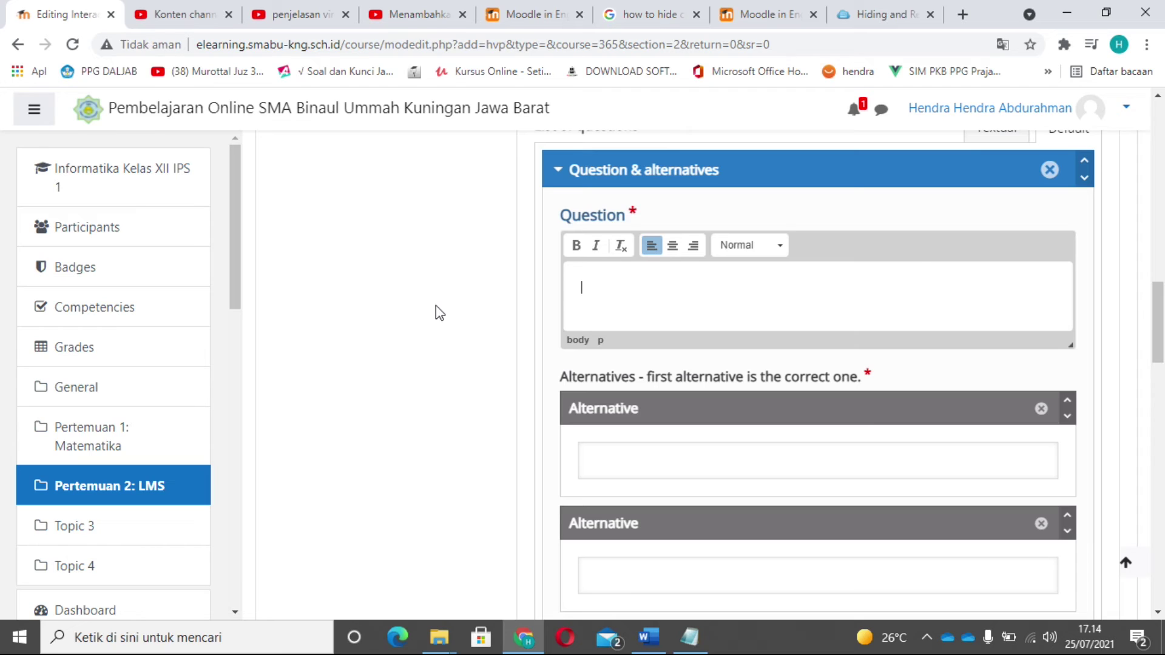
text(Memunculkan kunci jaw)
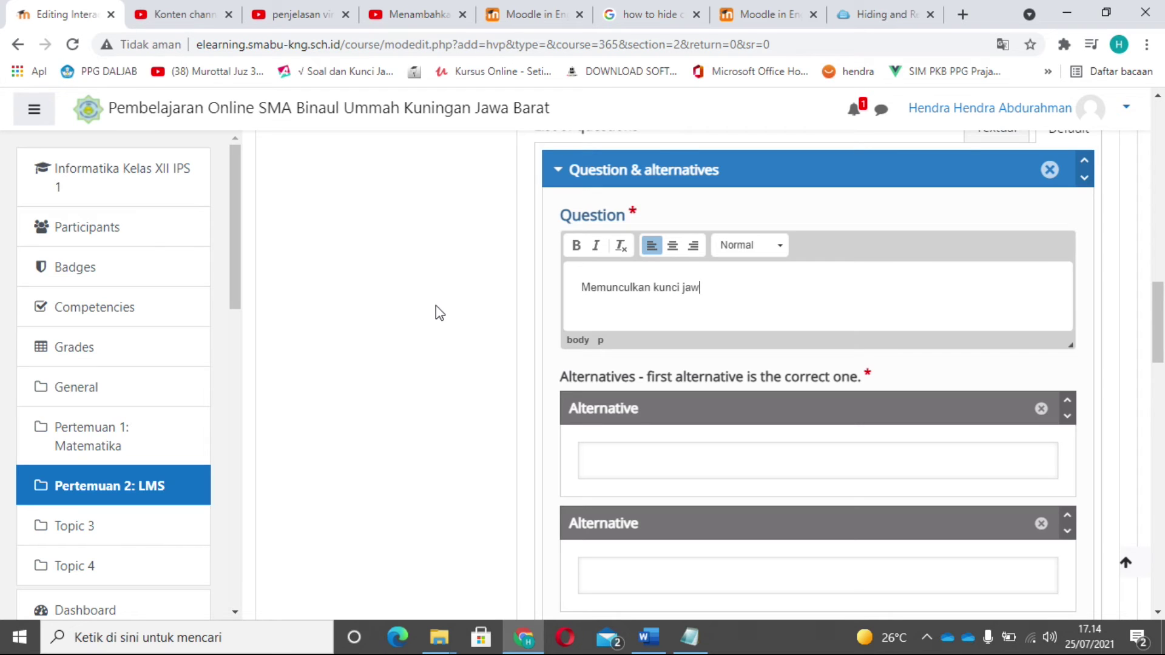
text(aban berada pada bagia)
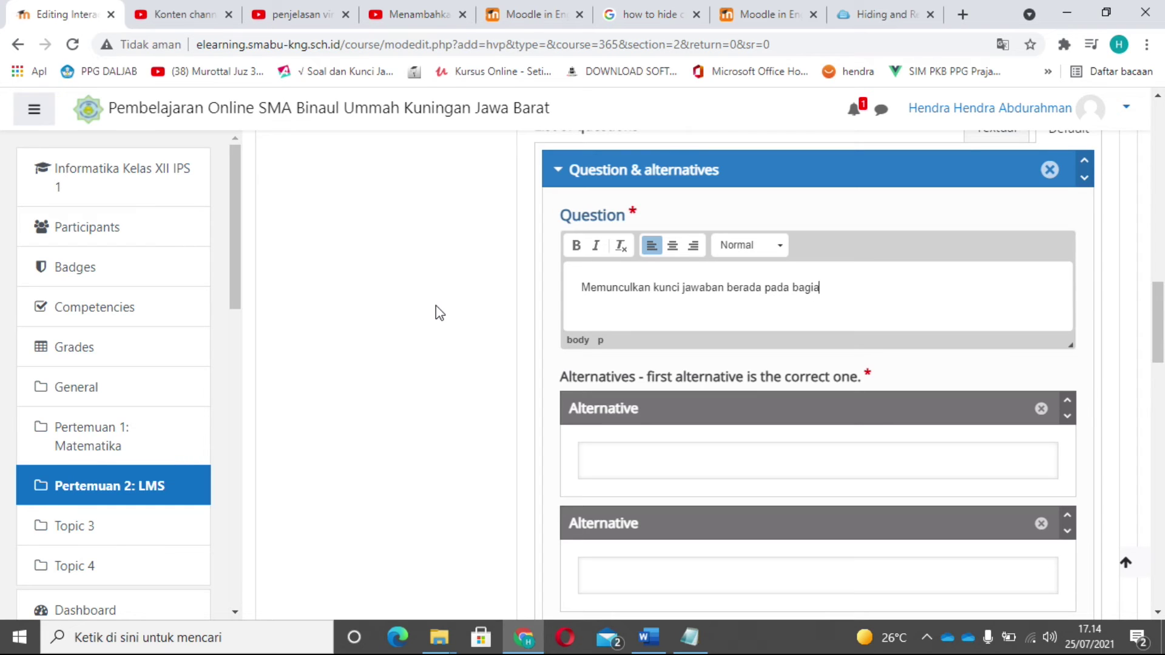
text(n pengauturan quiz di ele)
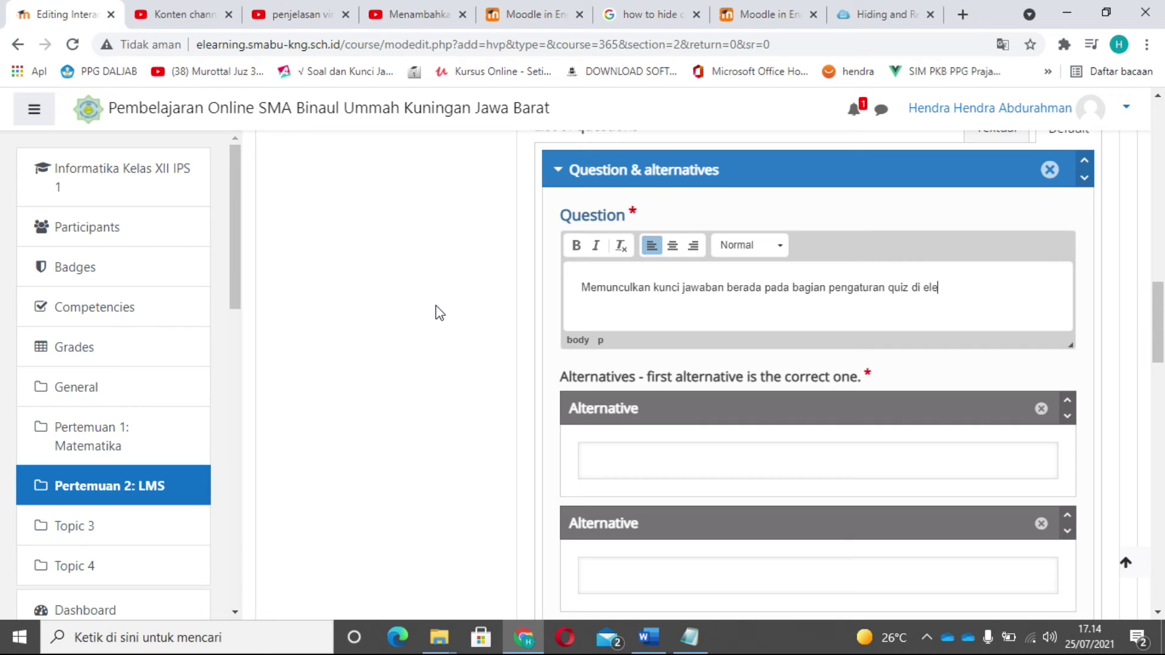
text(men ...)
Fill in "Review option" as the question's correct first alternative and "Timing" as the second
scroll(437, 309, down, 2)
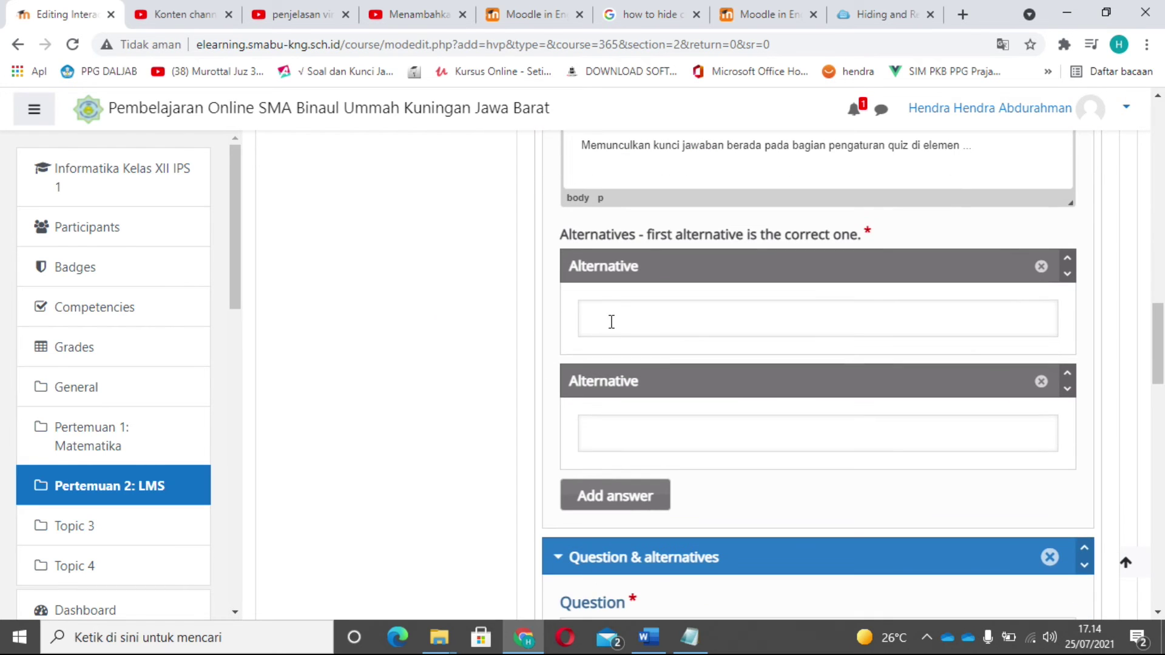
click(610, 319)
scroll(745, 249, up, 2)
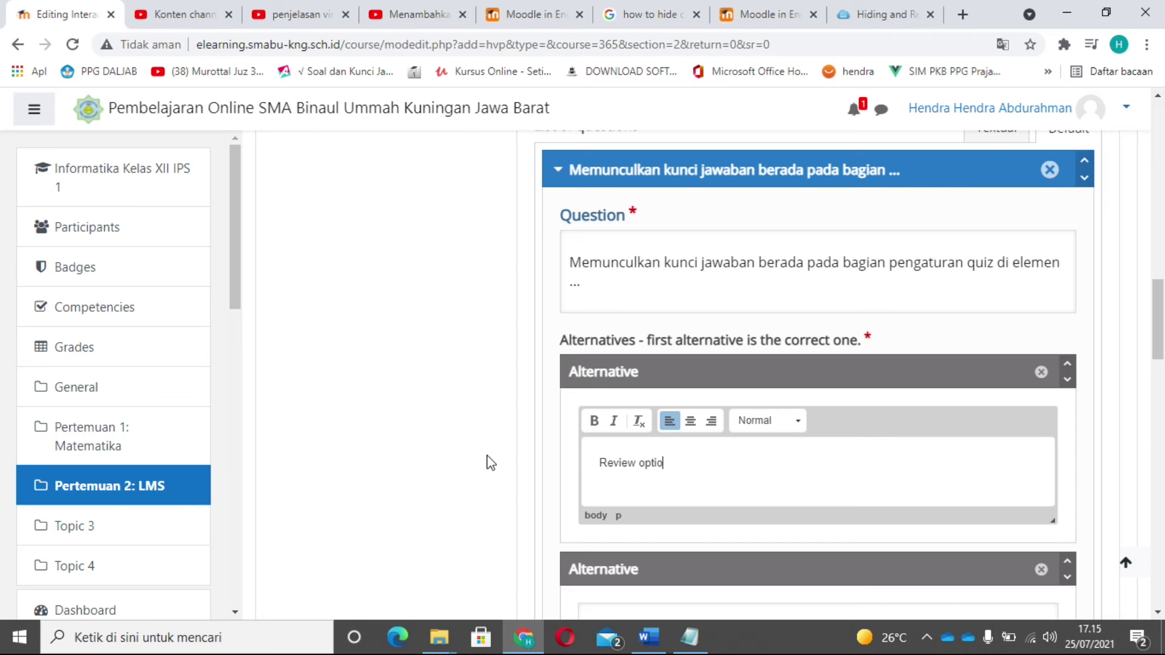
scroll(490, 462, down, 2)
click(611, 476)
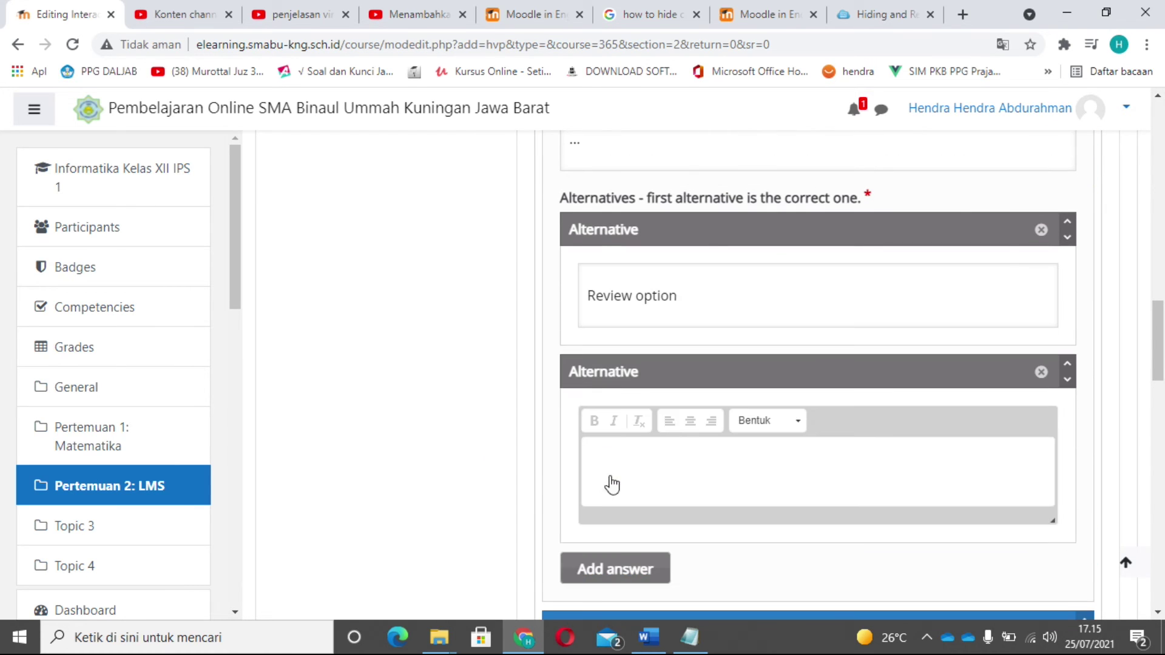
scroll(423, 396, up, 5)
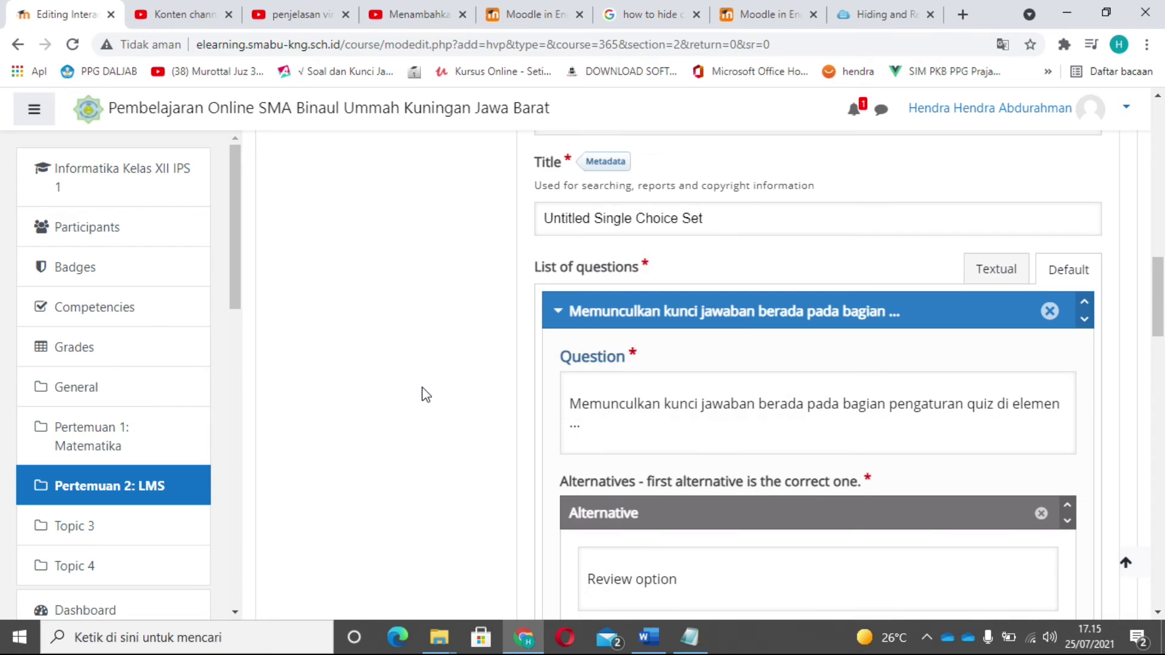
scroll(426, 394, down, 2)
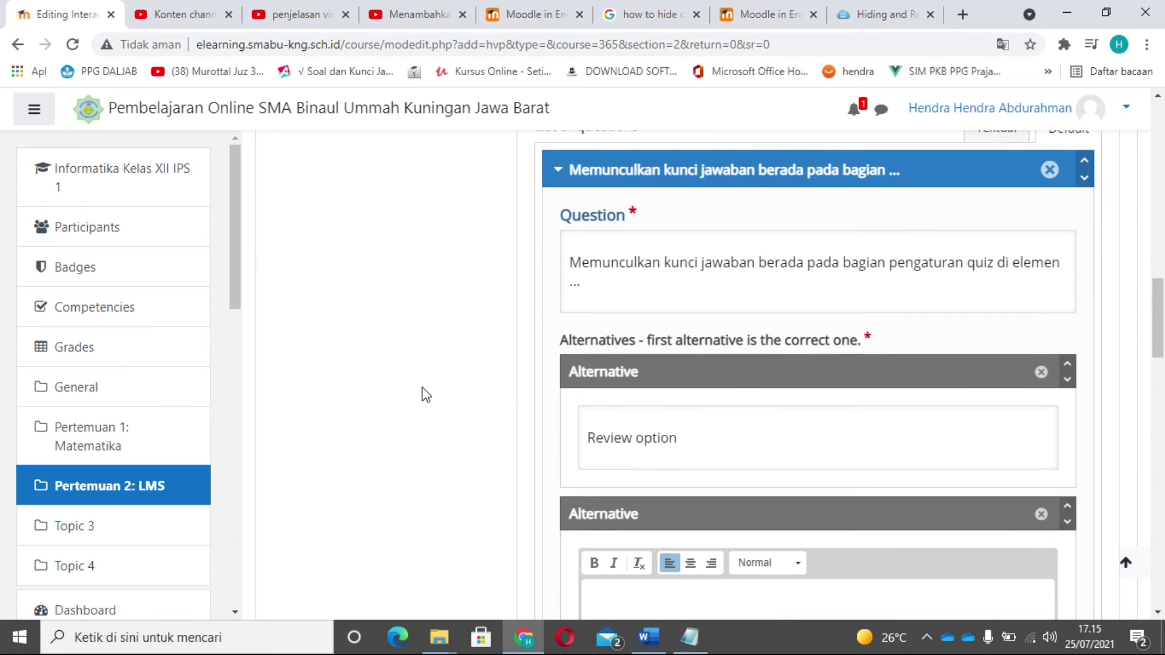
scroll(426, 394, down, 4)
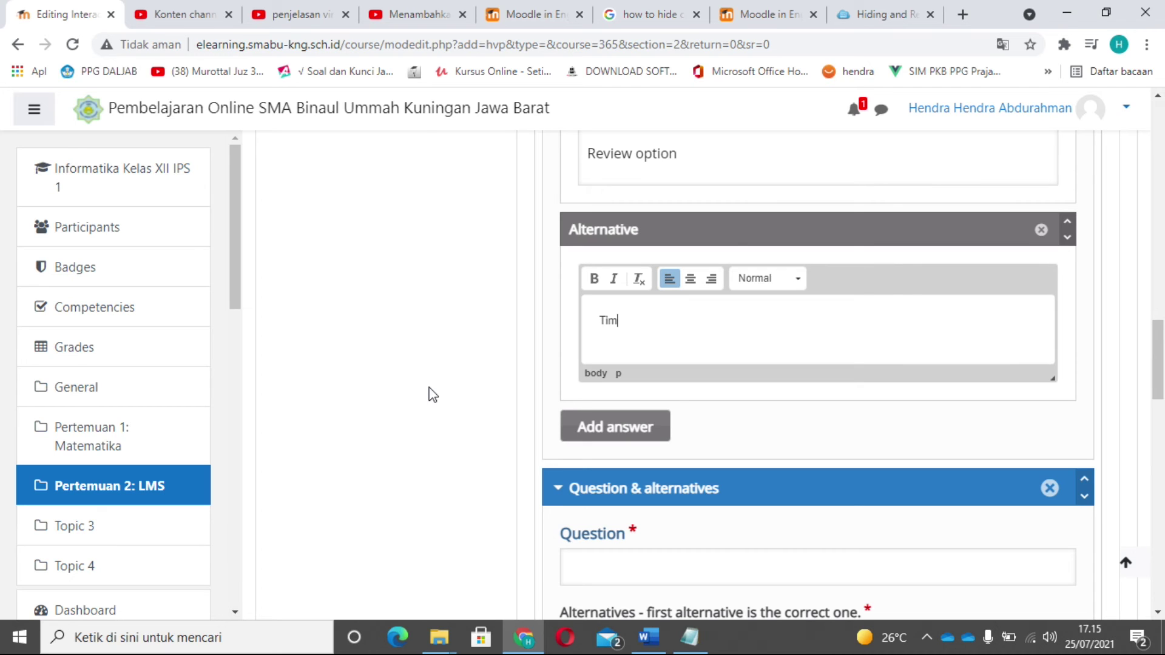
Add two more alternatives to the question, "Grades" and "Restrict Access"
click(585, 424)
scroll(607, 388, down, 2)
click(627, 344)
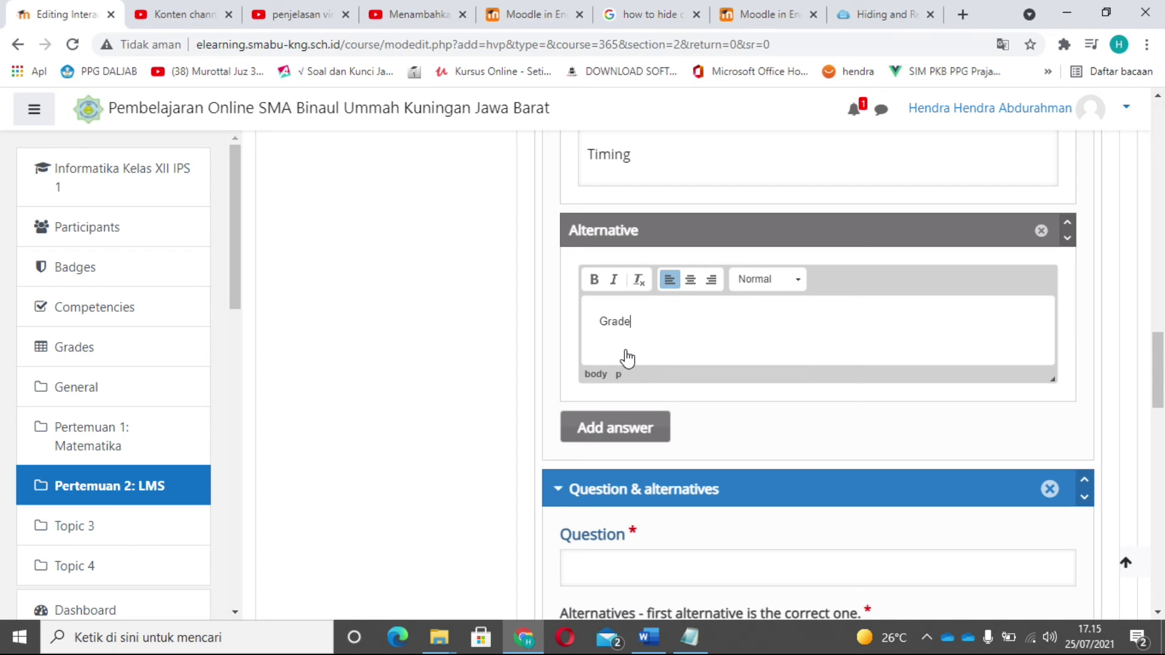
click(625, 428)
scroll(499, 406, down, 2)
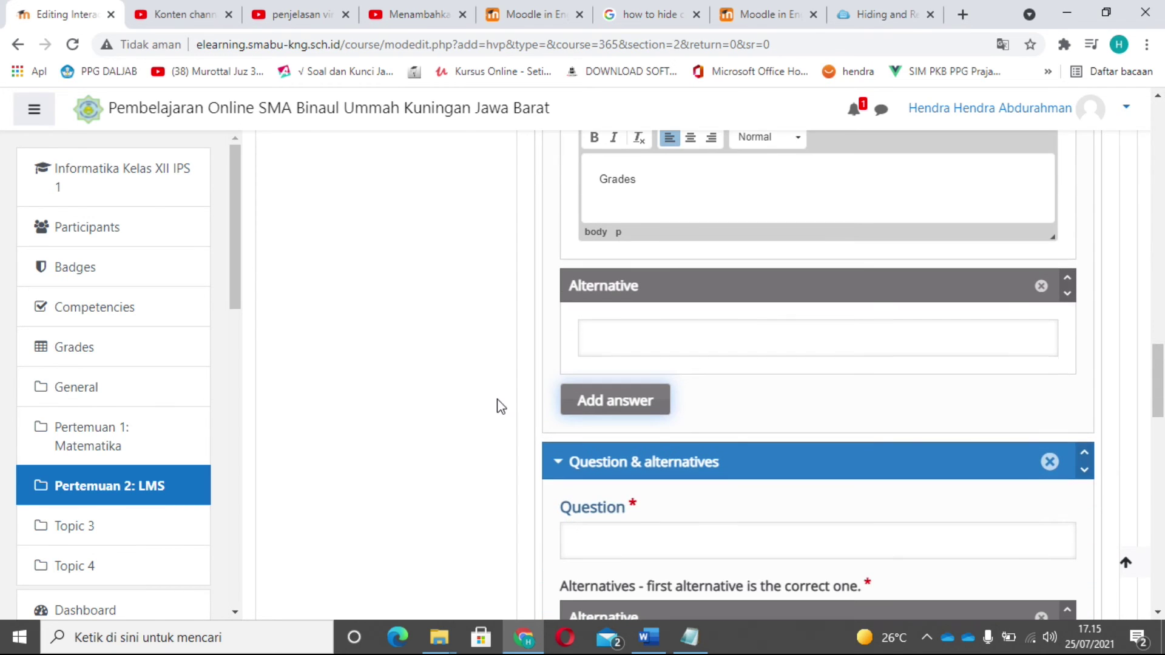
click(602, 343)
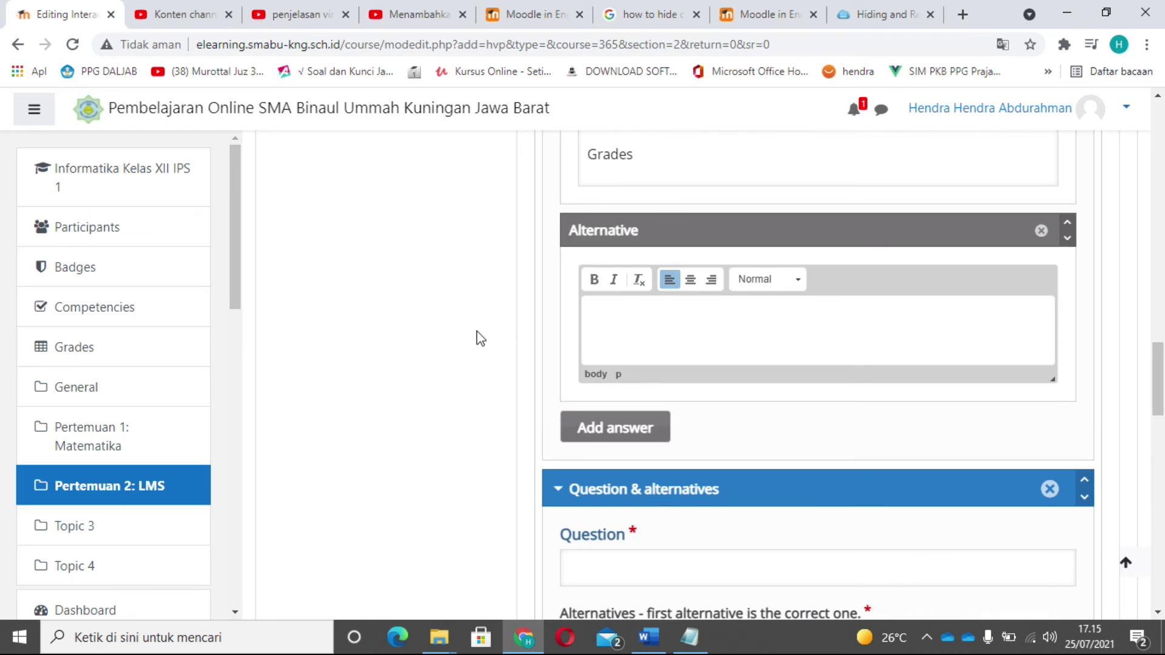
scroll(479, 337, up, 2)
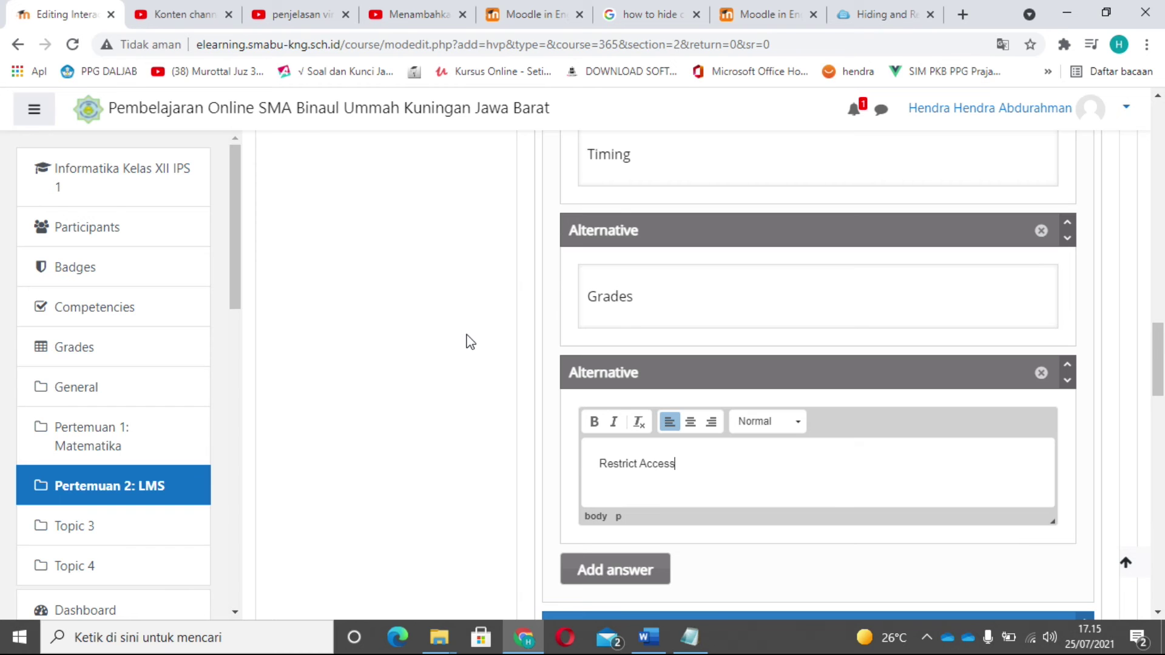
scroll(468, 337, down, 15)
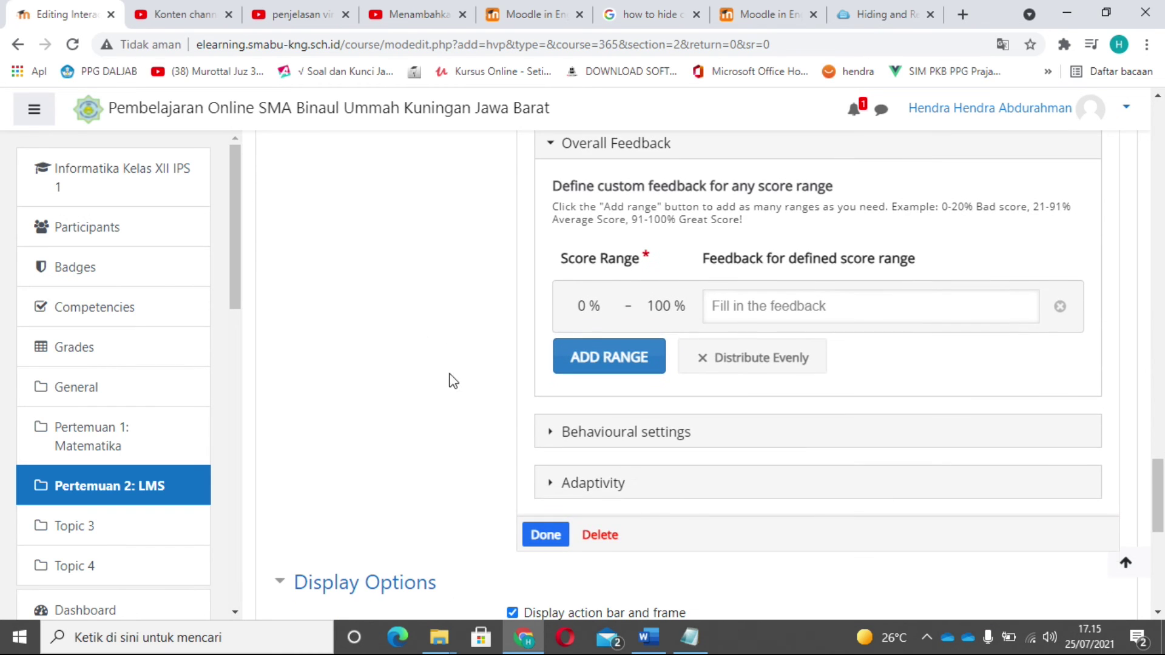
Finish the Q3 Single Choice Set interaction and return to the video timeline
click(540, 542)
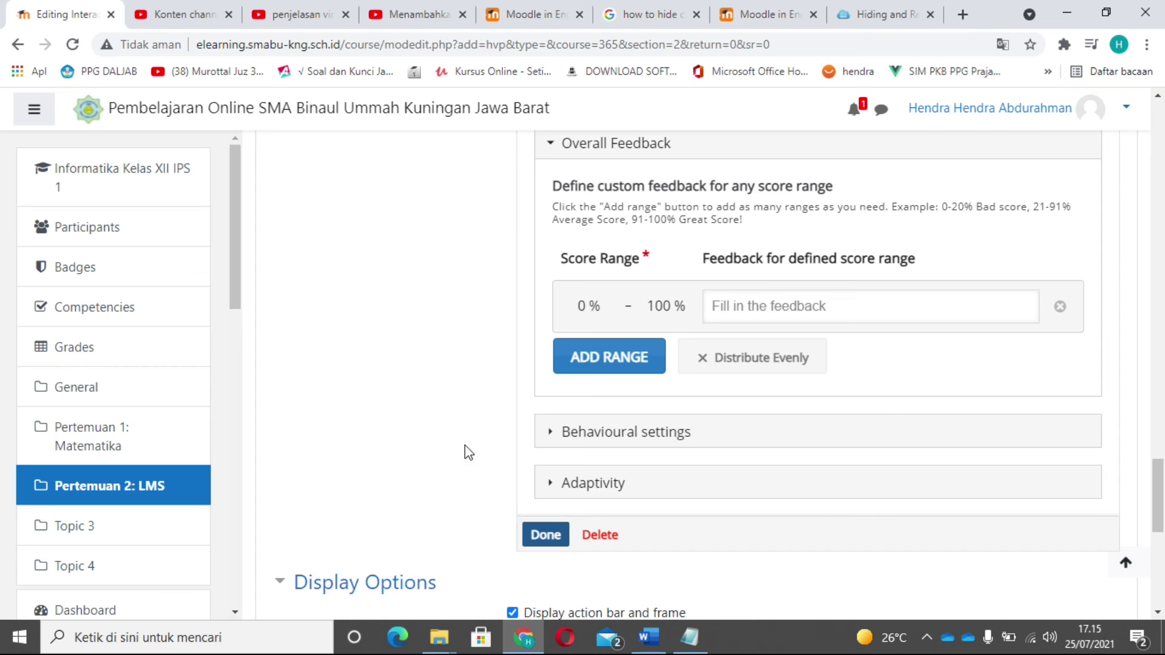
scroll(1084, 418, down, 2)
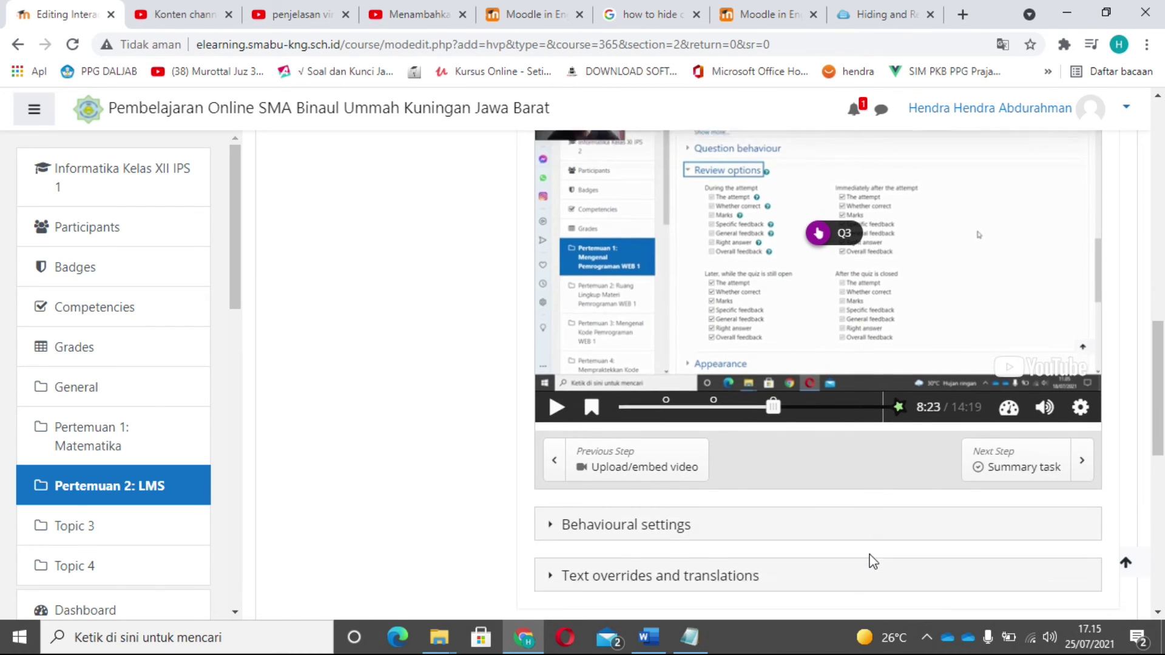
scroll(869, 561, down, 3)
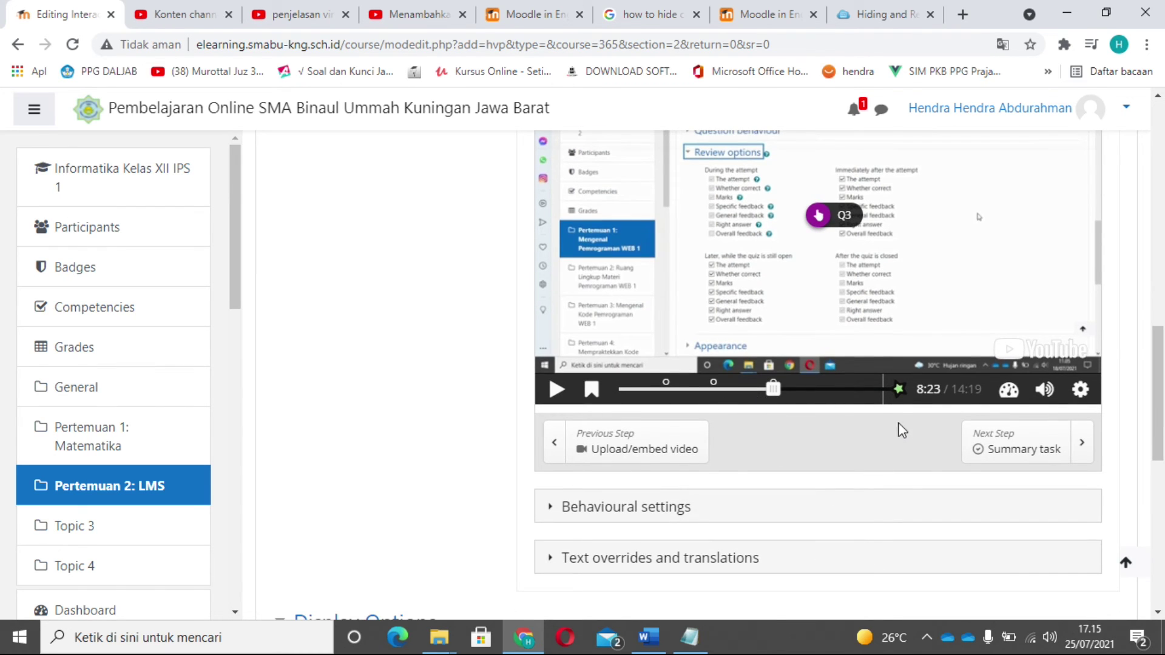
Examine the submit screens set for the video, and close their list
click(899, 391)
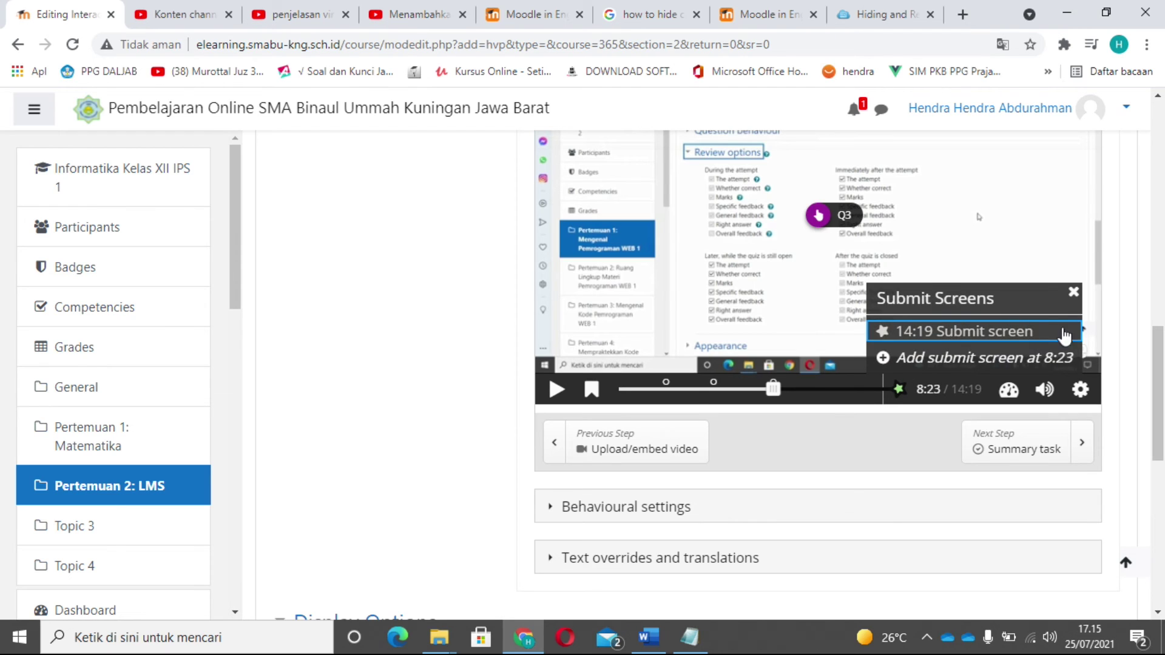
click(1073, 293)
scroll(970, 340, down, 2)
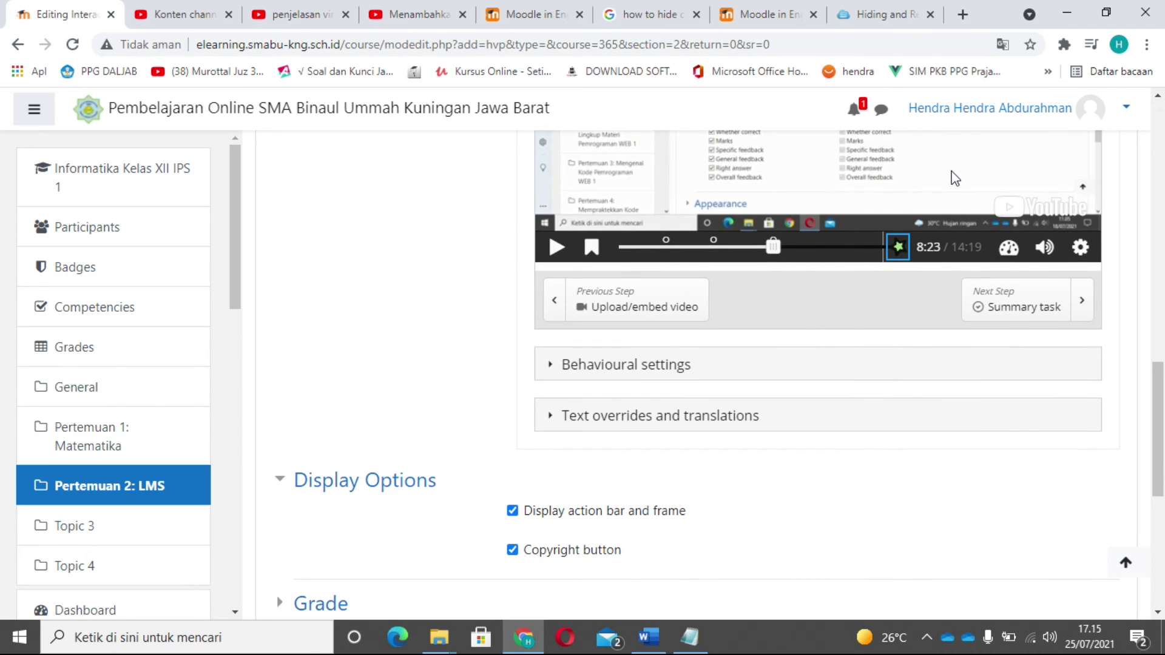
scroll(950, 182, up, 2)
Set the activity's grade to pass to 7 in the Grade settings
scroll(866, 307, down, 6)
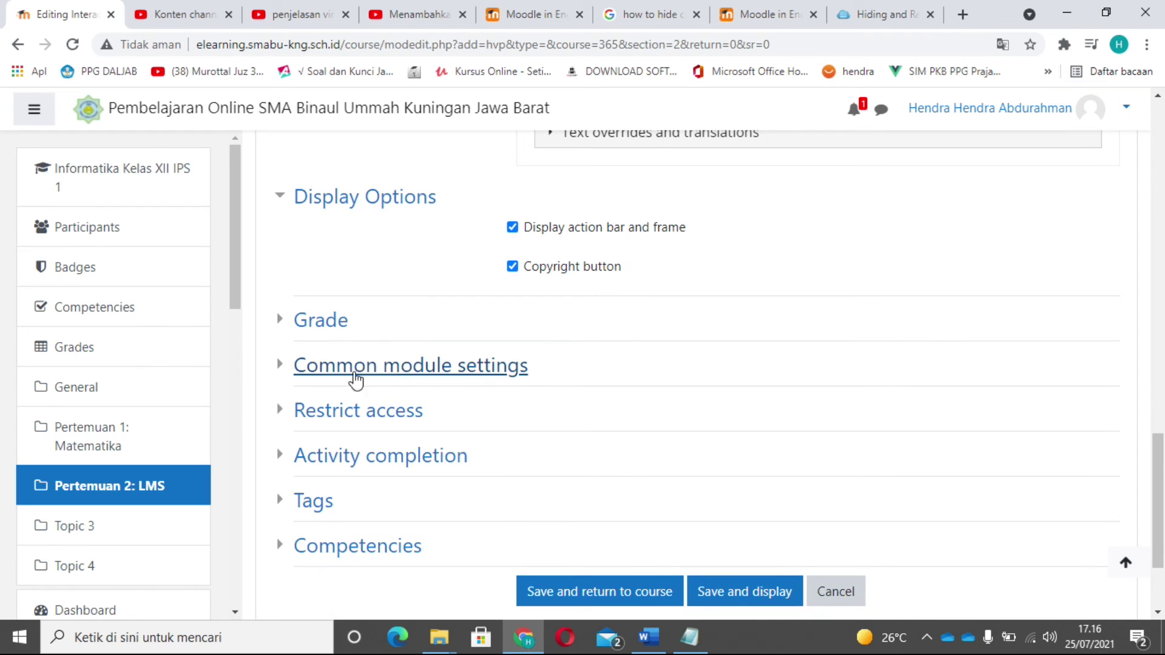
click(284, 319)
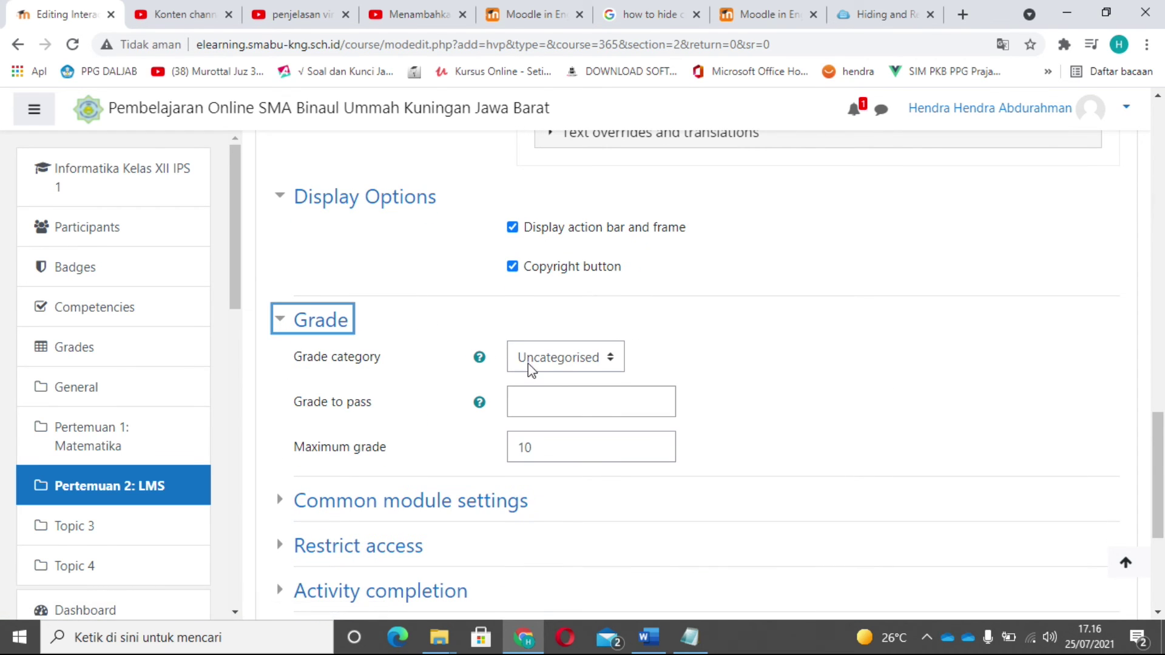
click(542, 393)
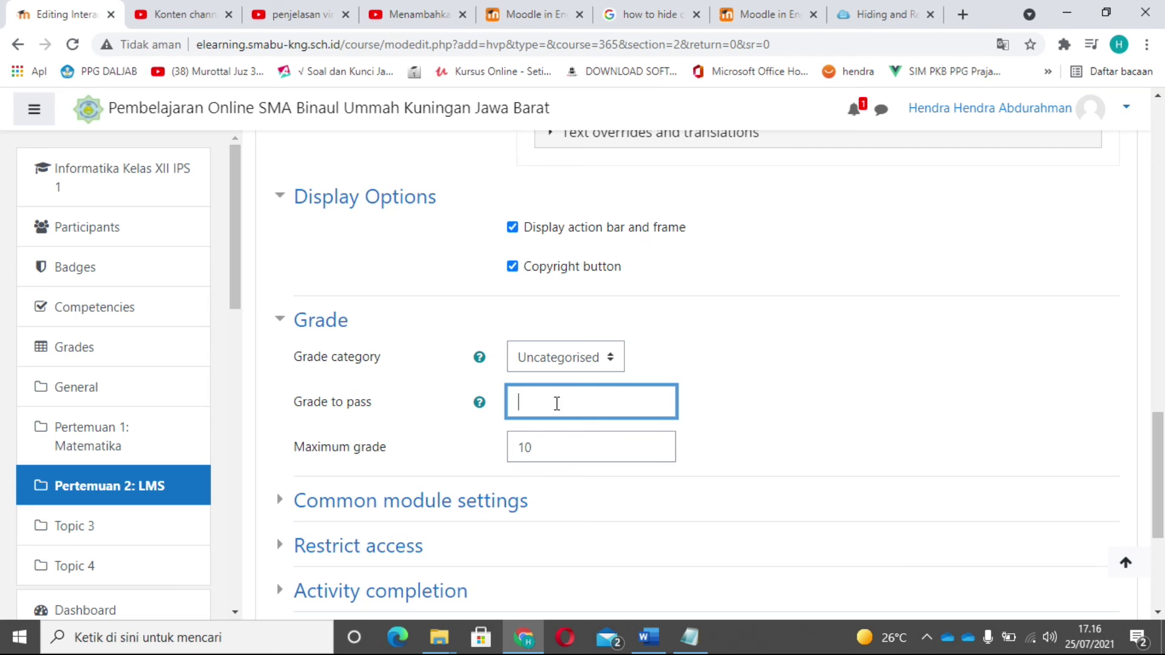
text(7)
Add an activity completion access restriction requiring "Formatif" to be marked complete
scroll(719, 377, down, 1)
scroll(667, 382, down, 4)
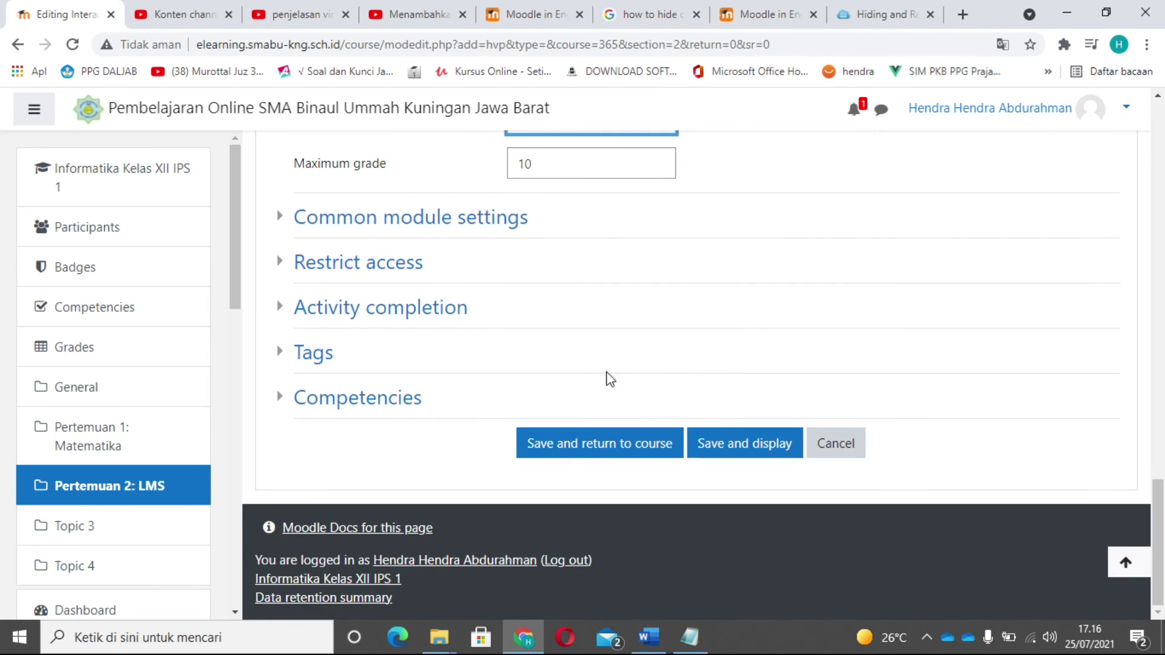
click(281, 263)
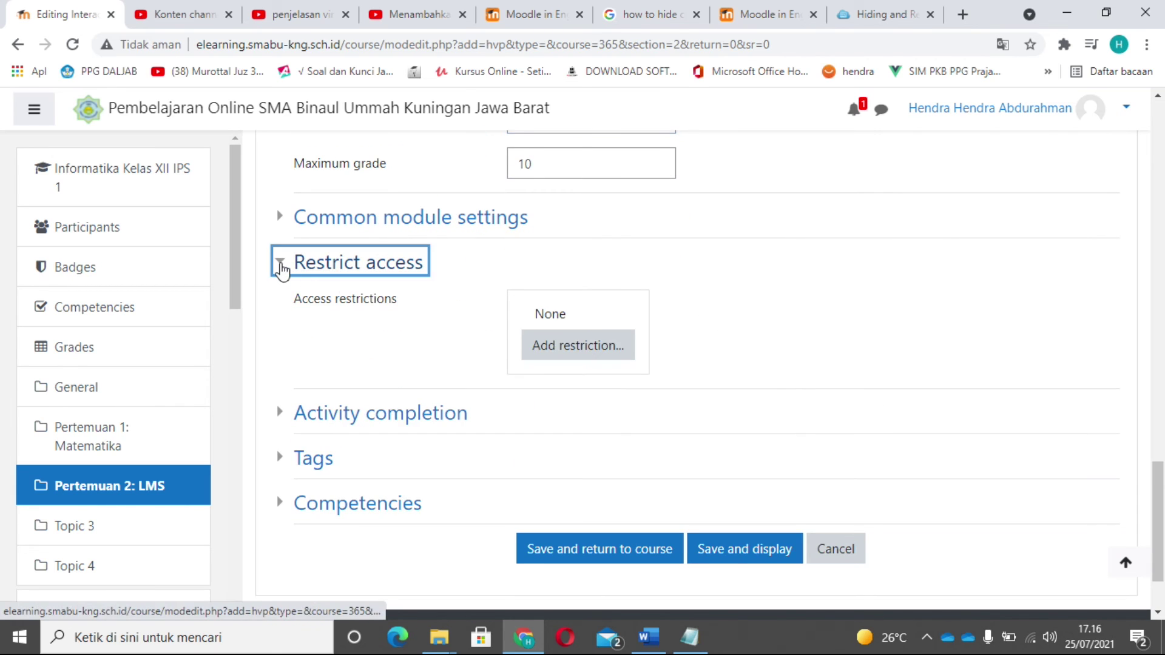
click(562, 357)
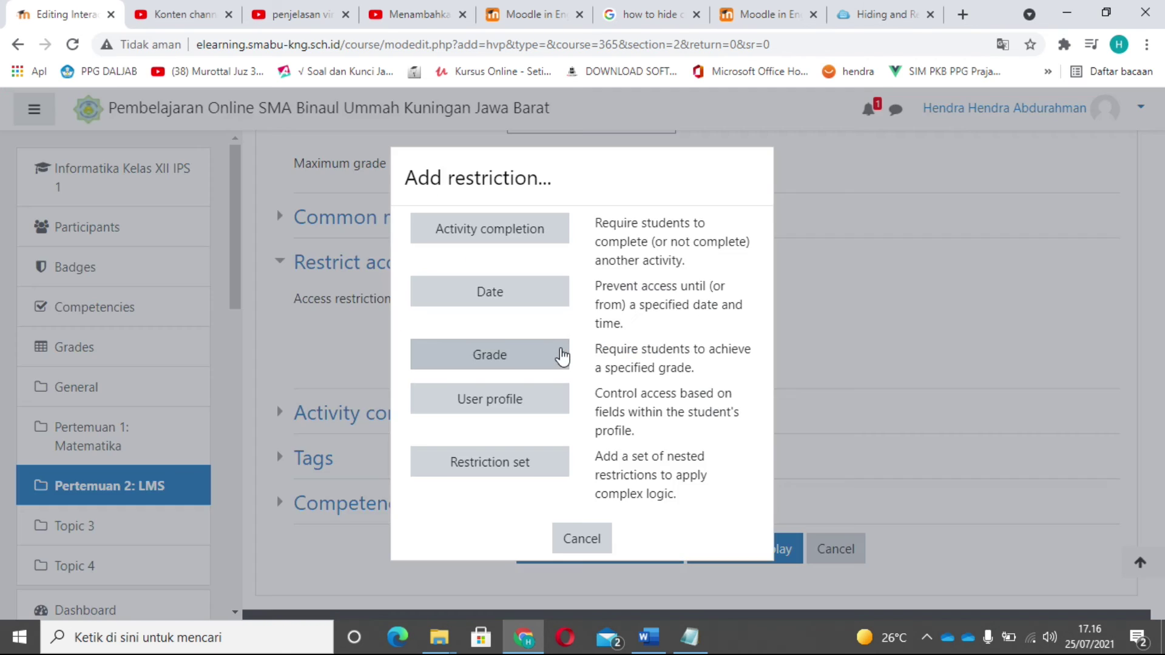
click(495, 230)
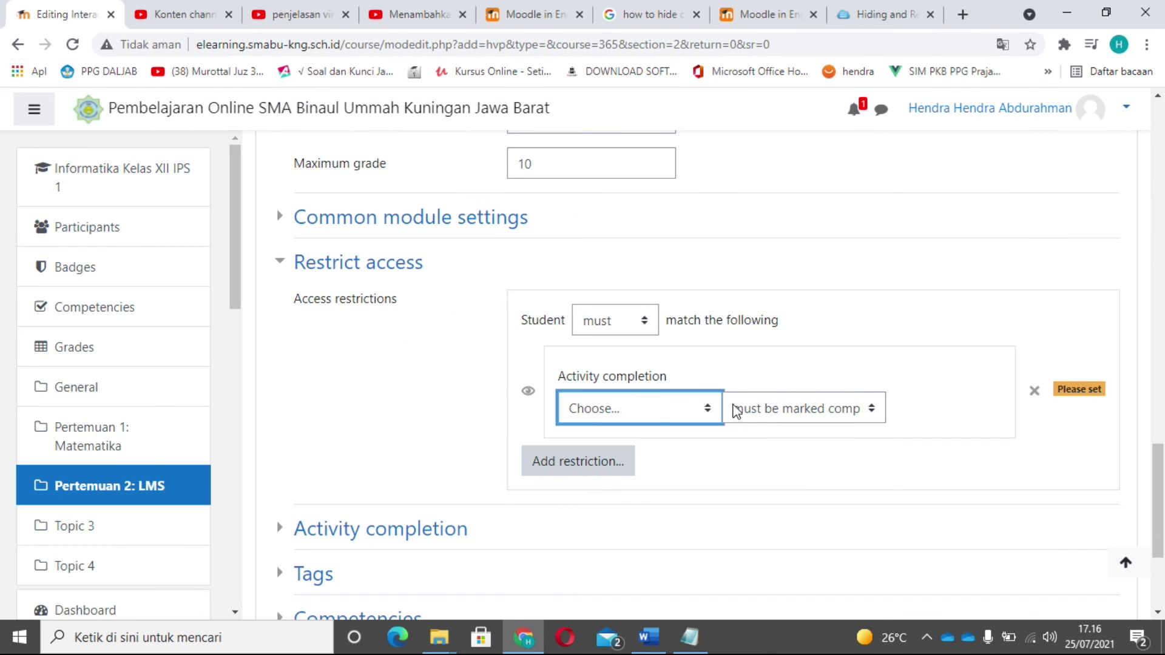
click(708, 408)
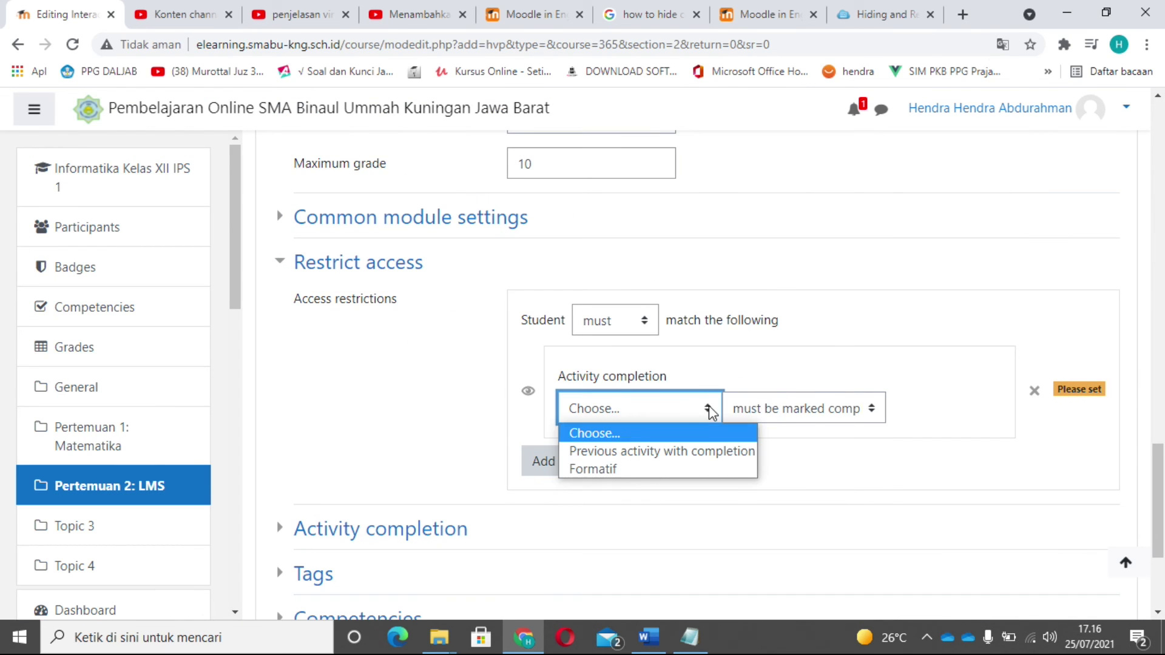
click(615, 471)
Set completion tracking to "Show activity as complete when conditions are met" and require students to receive a grade
scroll(591, 471, down, 3)
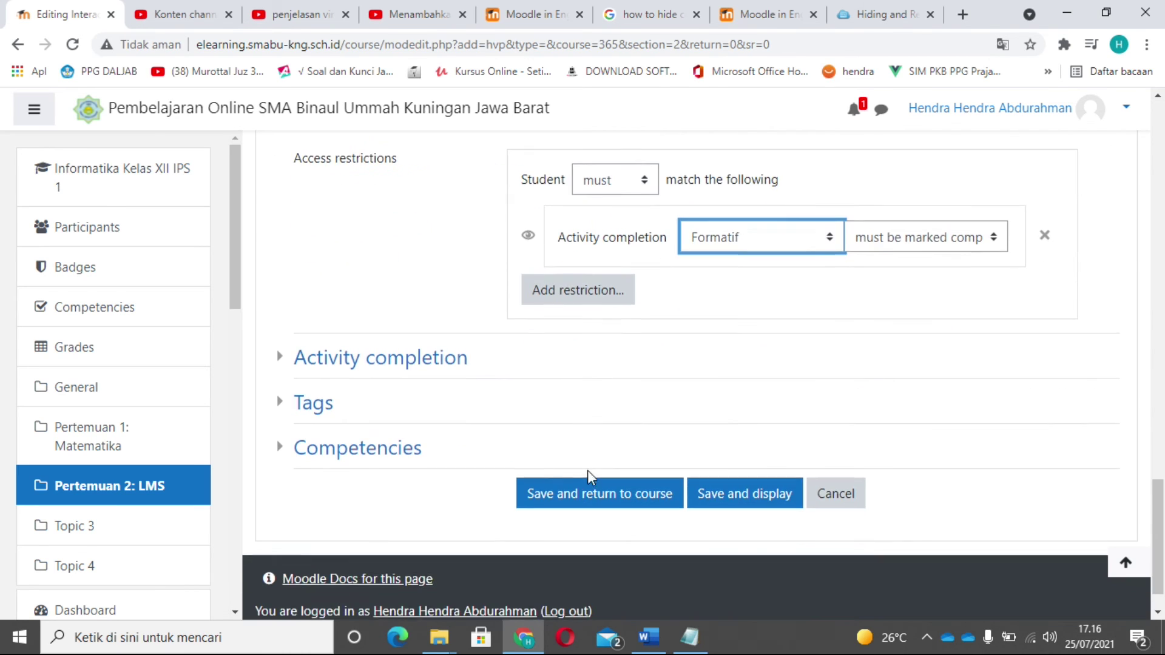
click(364, 368)
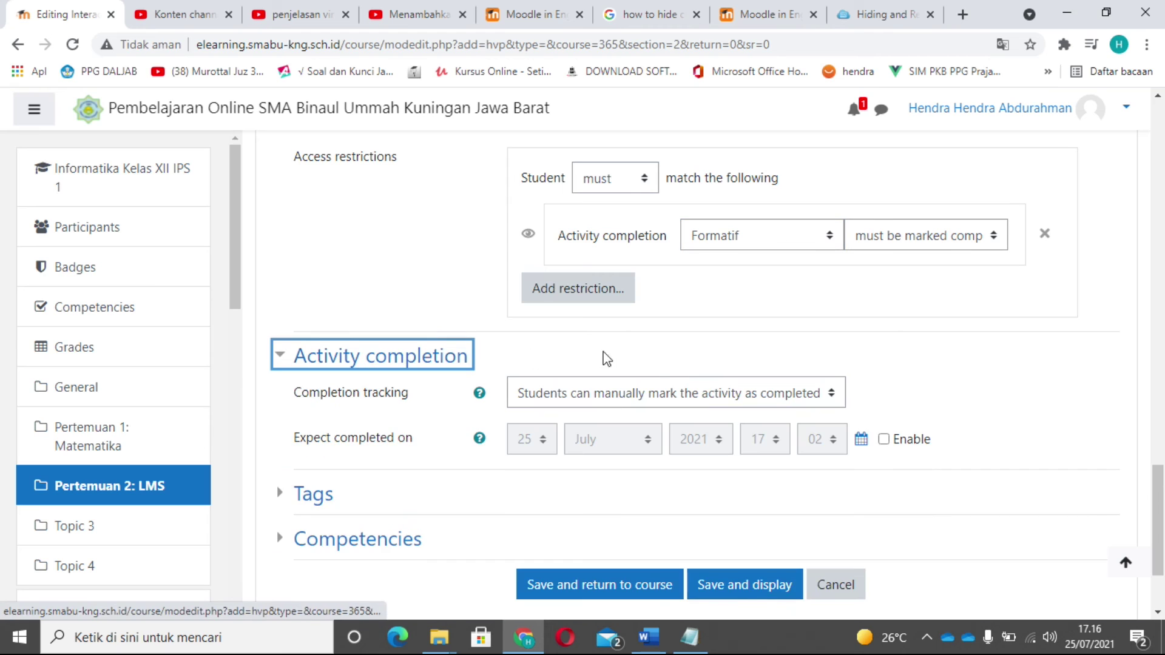
click(702, 395)
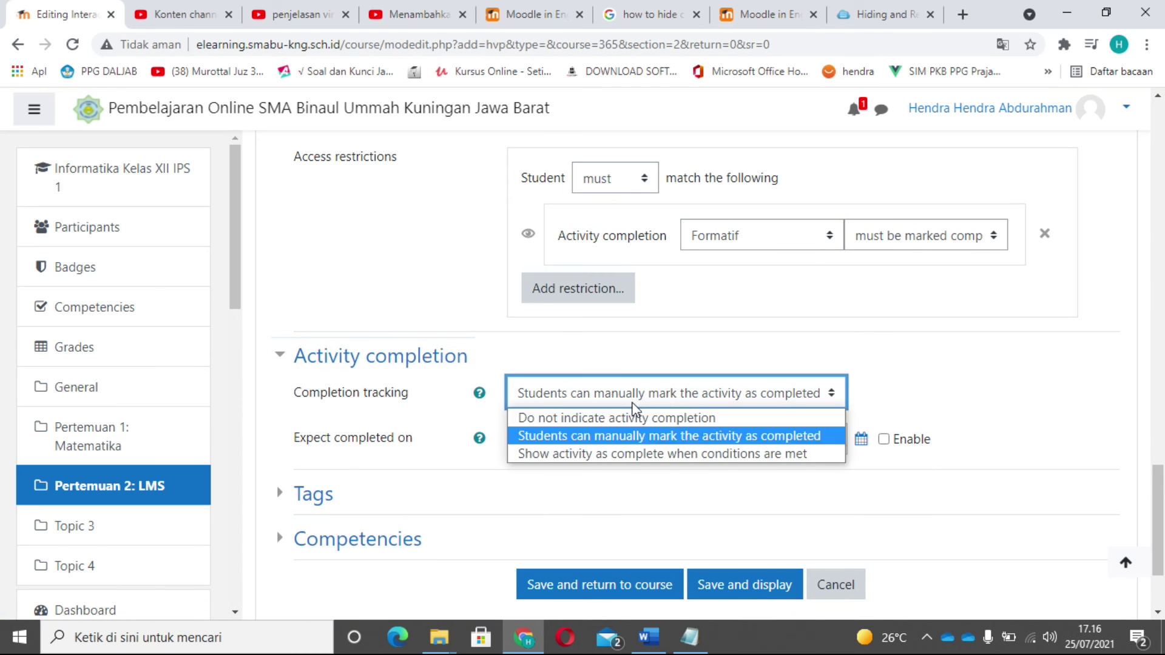
click(560, 453)
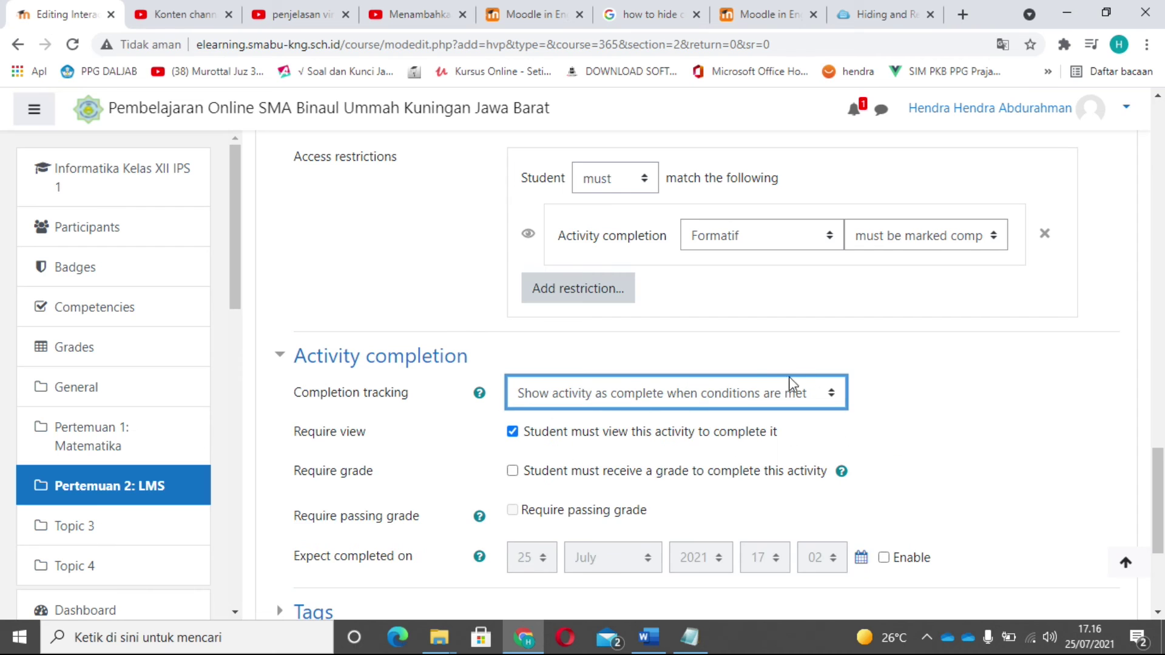
click(513, 471)
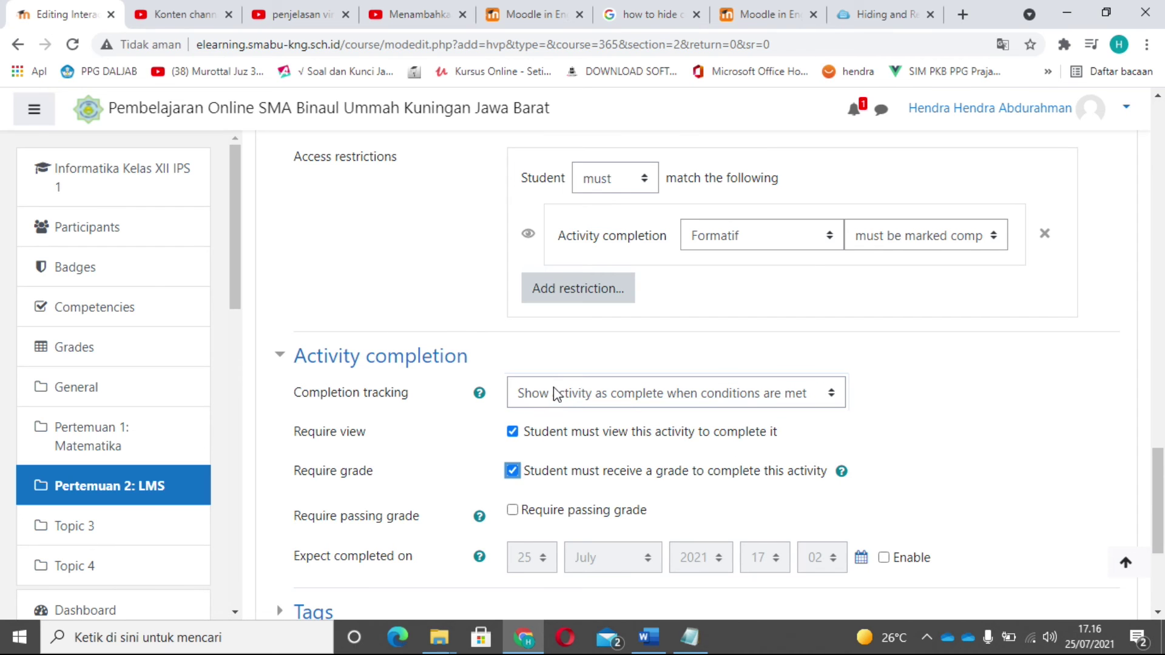
Save the Interactive Video activity and display it
scroll(559, 389, up, 1)
scroll(489, 326, up, 1)
scroll(676, 411, down, 5)
scroll(364, 495, down, 2)
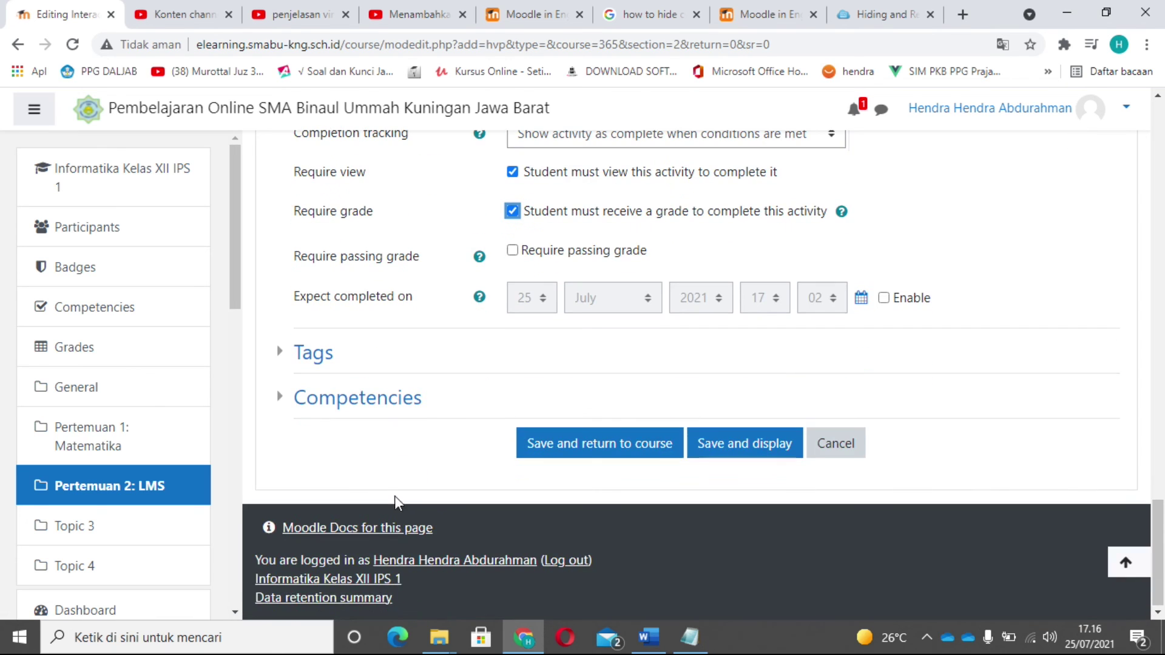
click(295, 403)
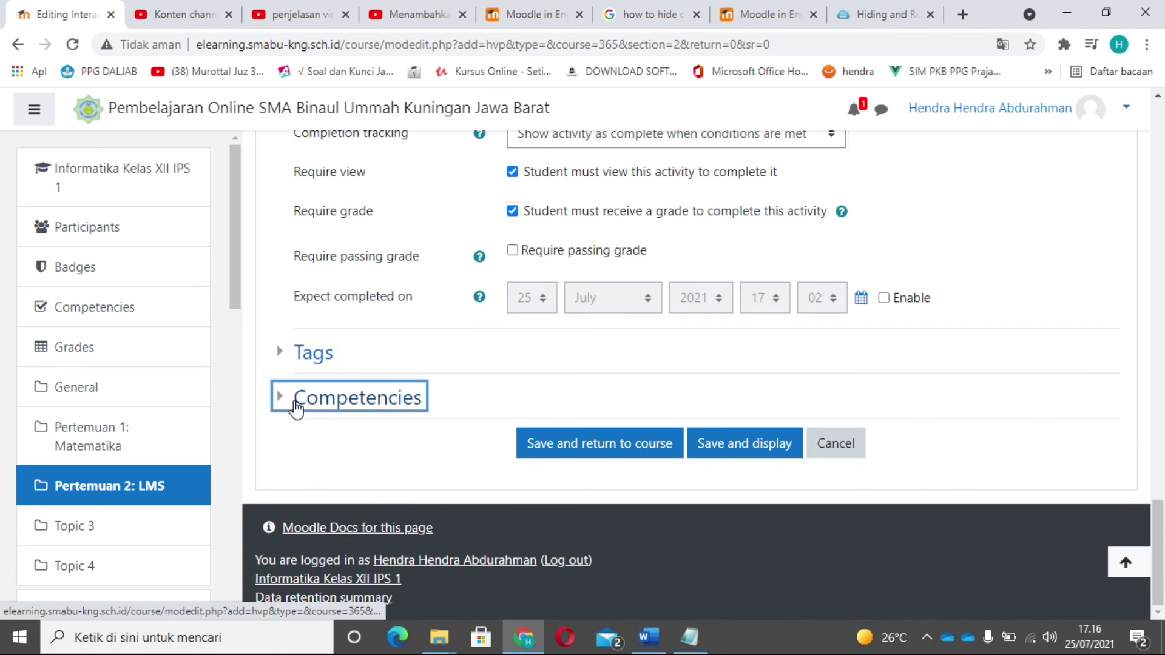
scroll(671, 370, down, 2)
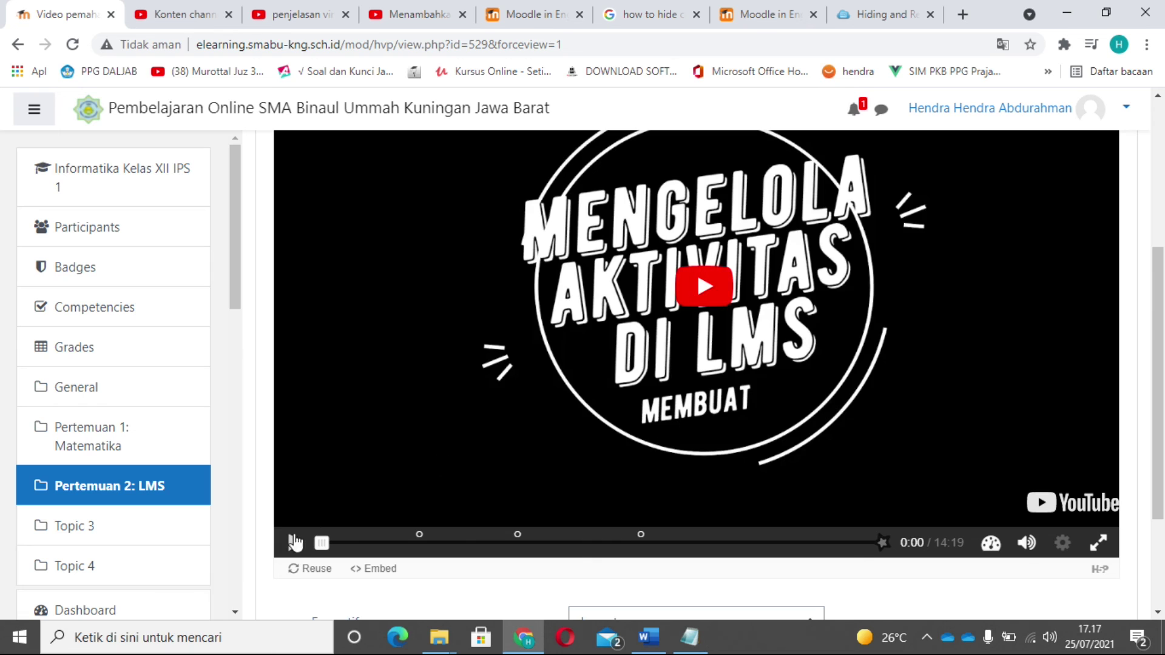
Preview the video at the first interaction, answer Q1 with "Pilih Quiz", and continue playback
click(696, 294)
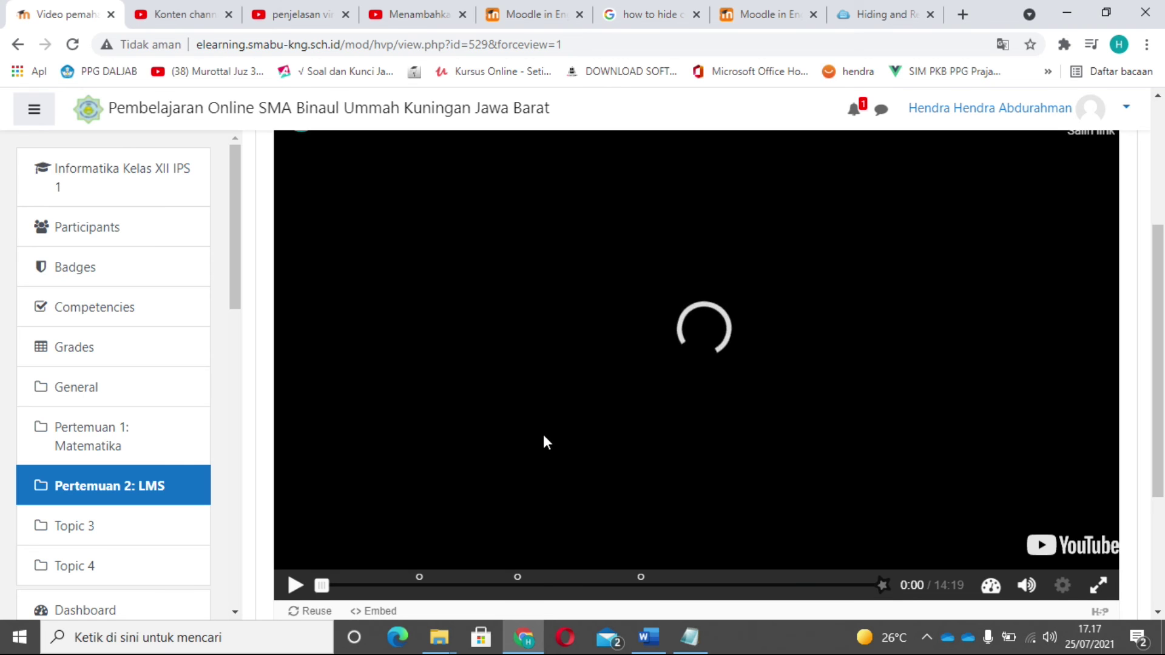
click(421, 585)
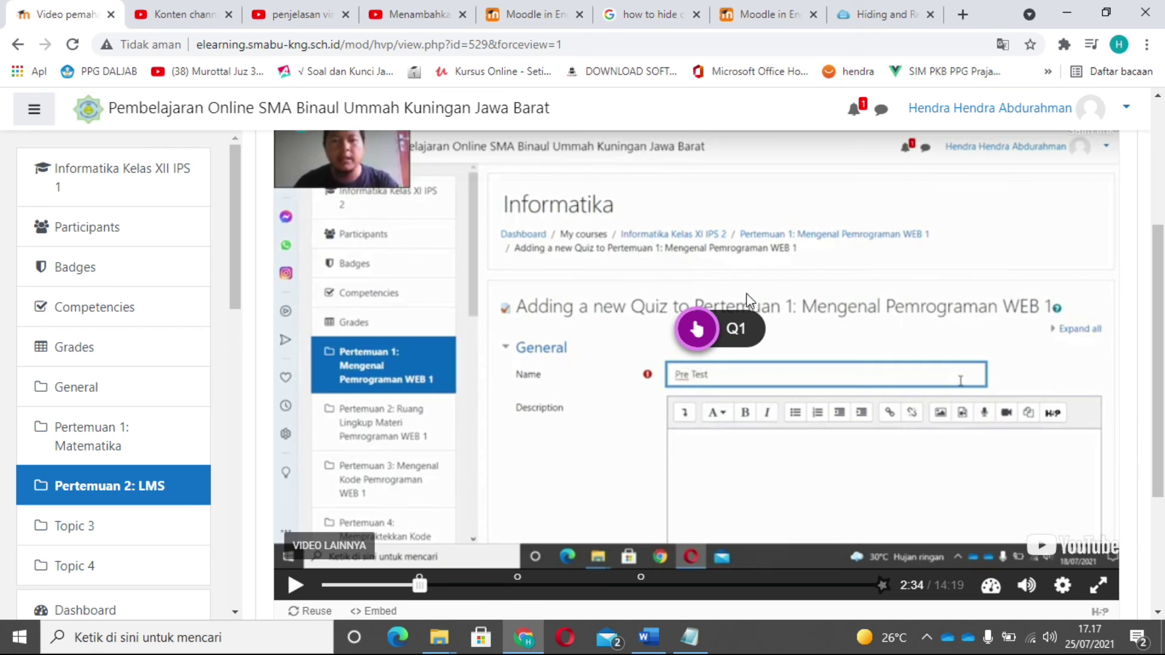
click(698, 330)
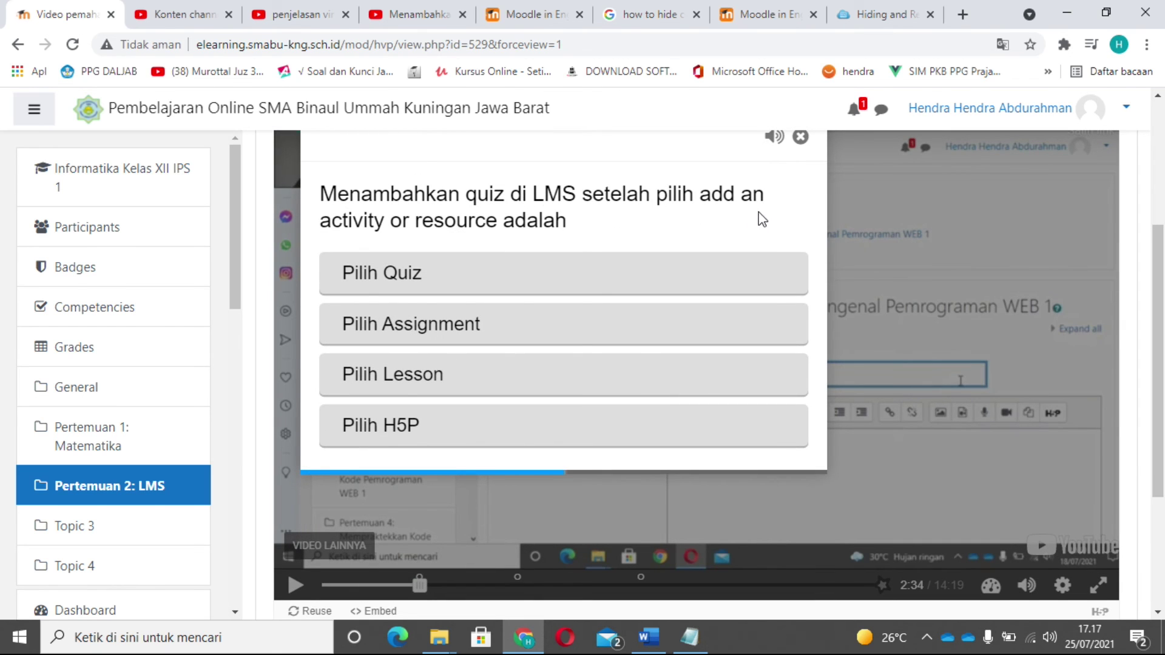
click(423, 277)
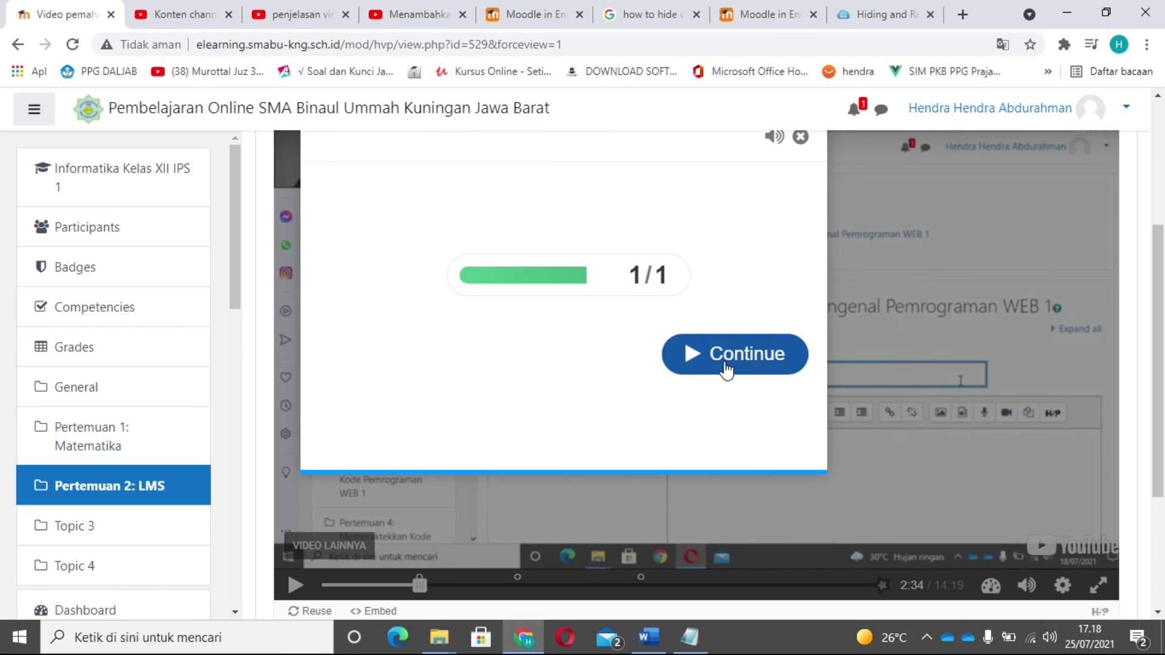
click(726, 368)
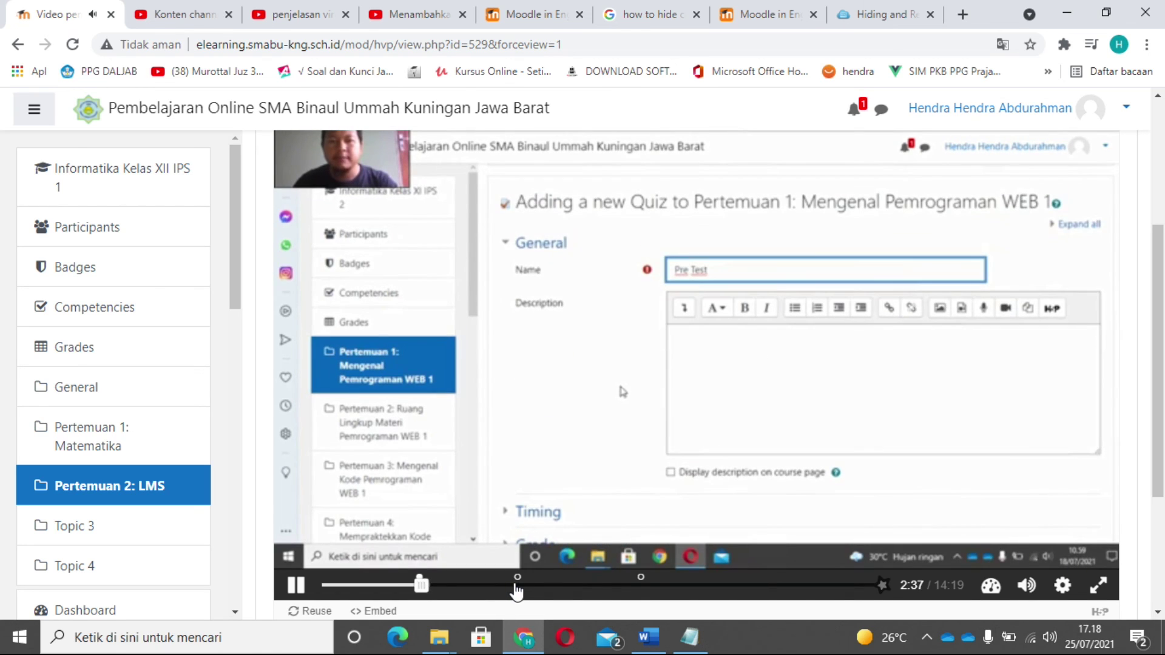
Jump to the second interaction, check the answer "False" for its True/False question, and resume the video
click(516, 585)
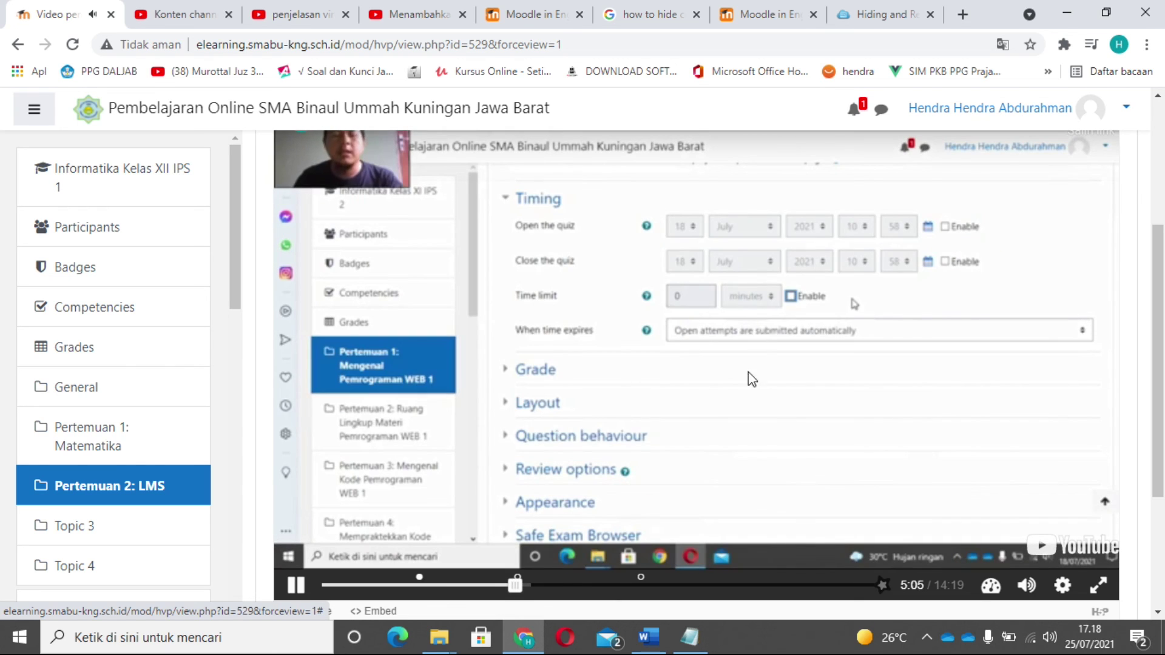
click(710, 334)
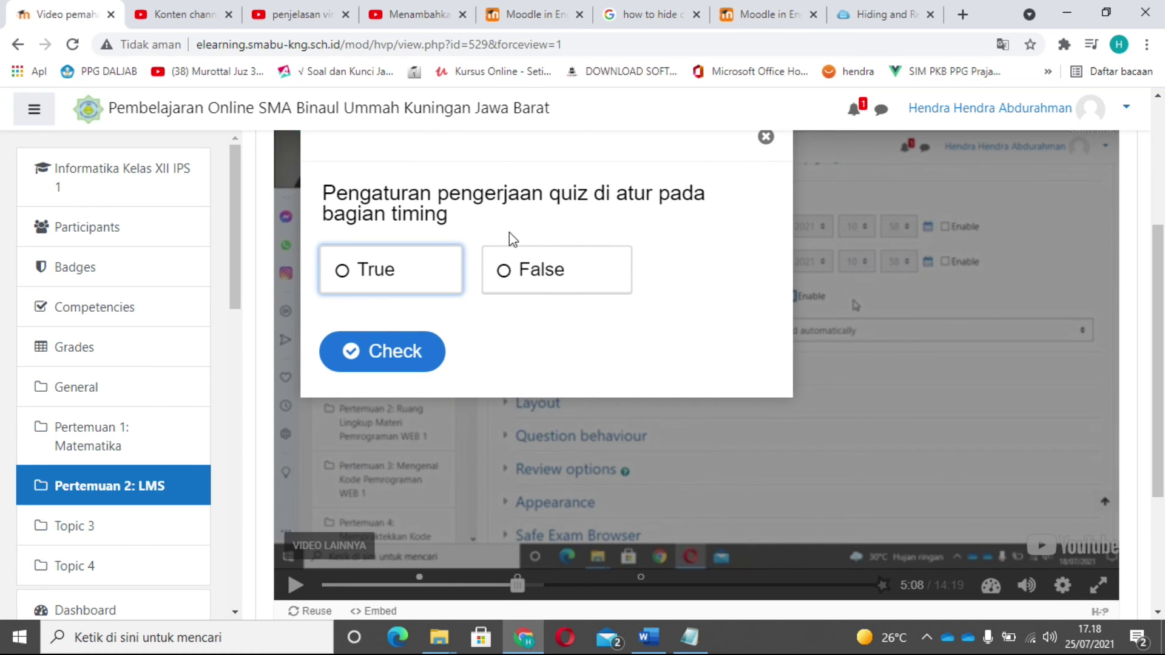
click(520, 271)
click(388, 355)
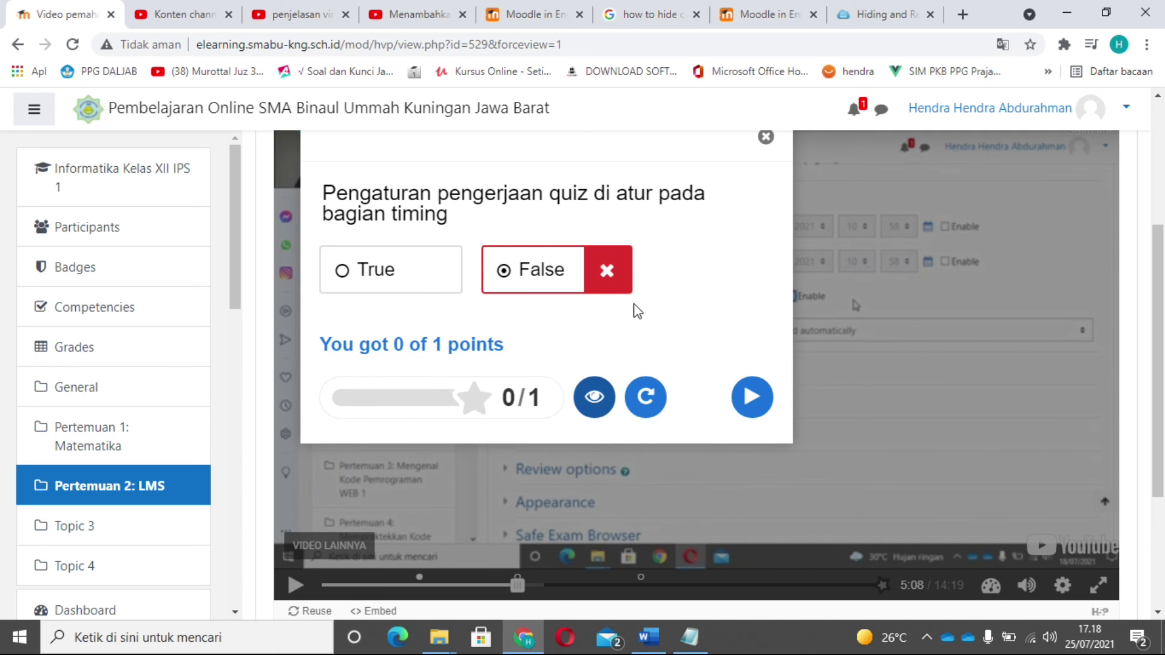
click(750, 397)
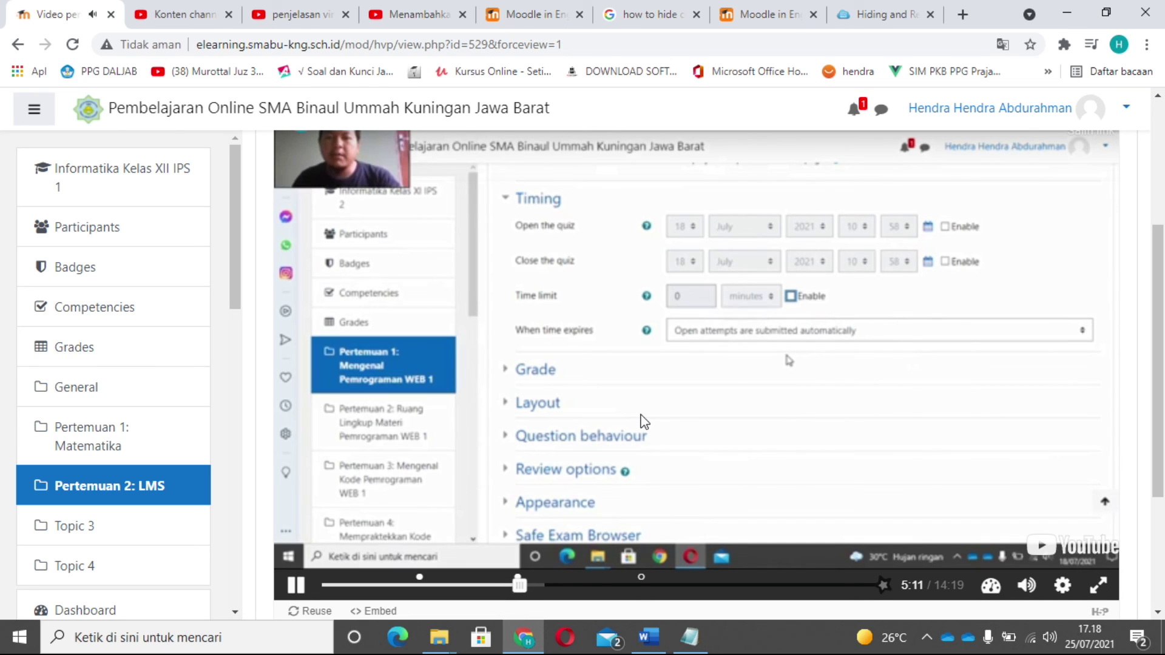
Pause the video preview and leave the activity page through the account options
click(646, 416)
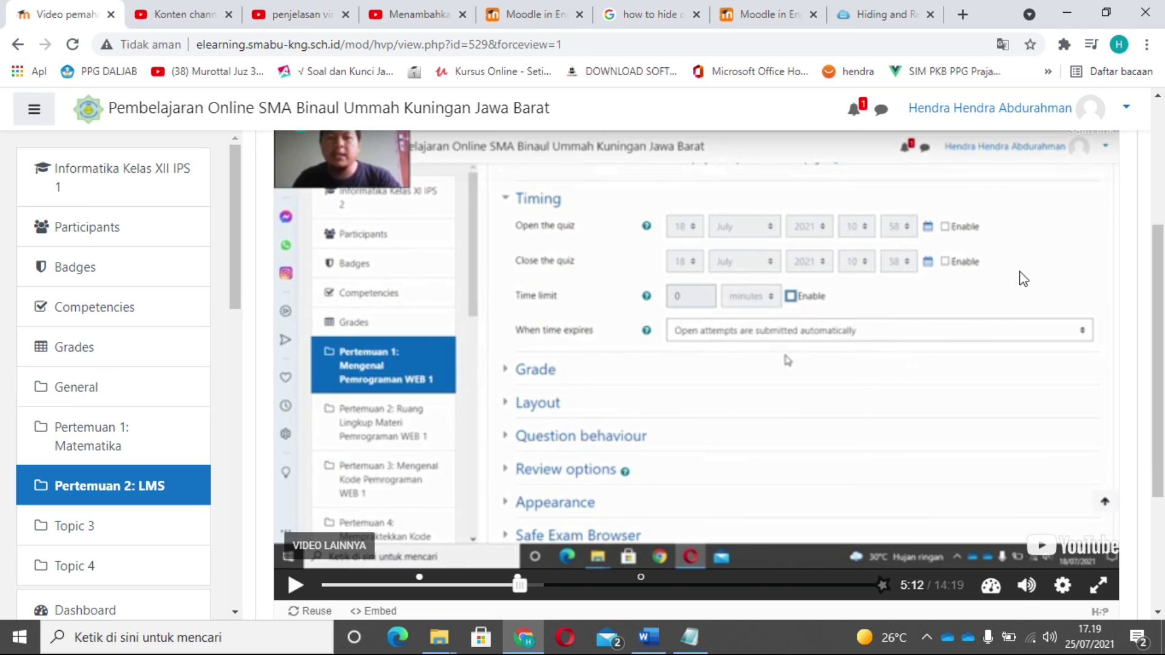
click(1053, 120)
click(1042, 298)
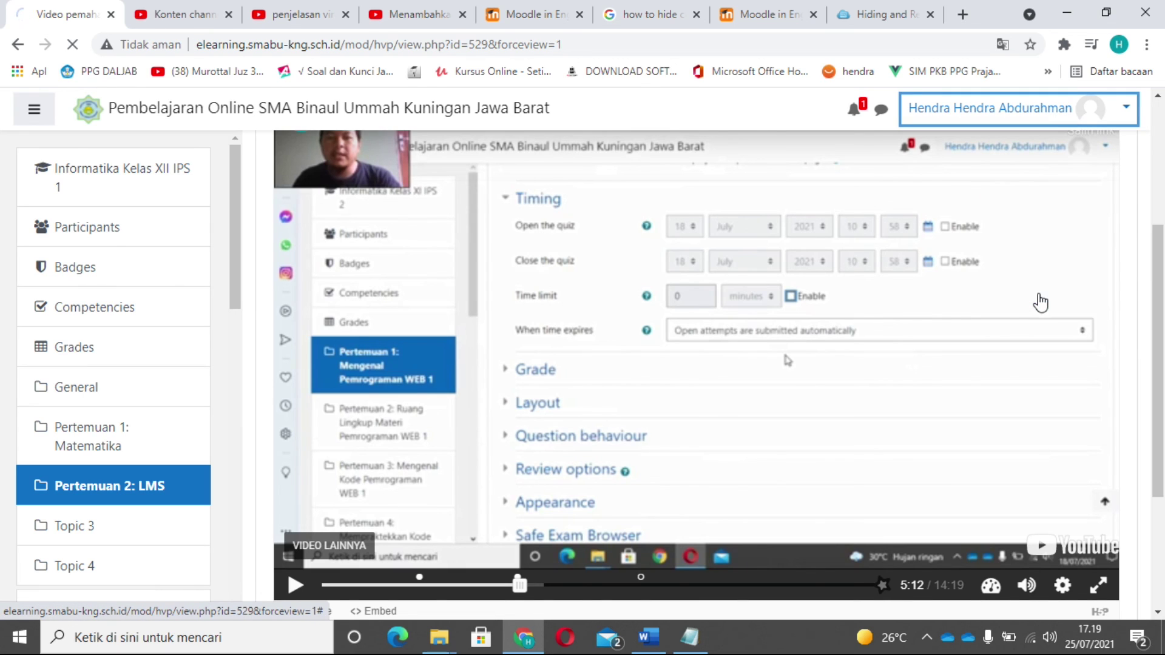